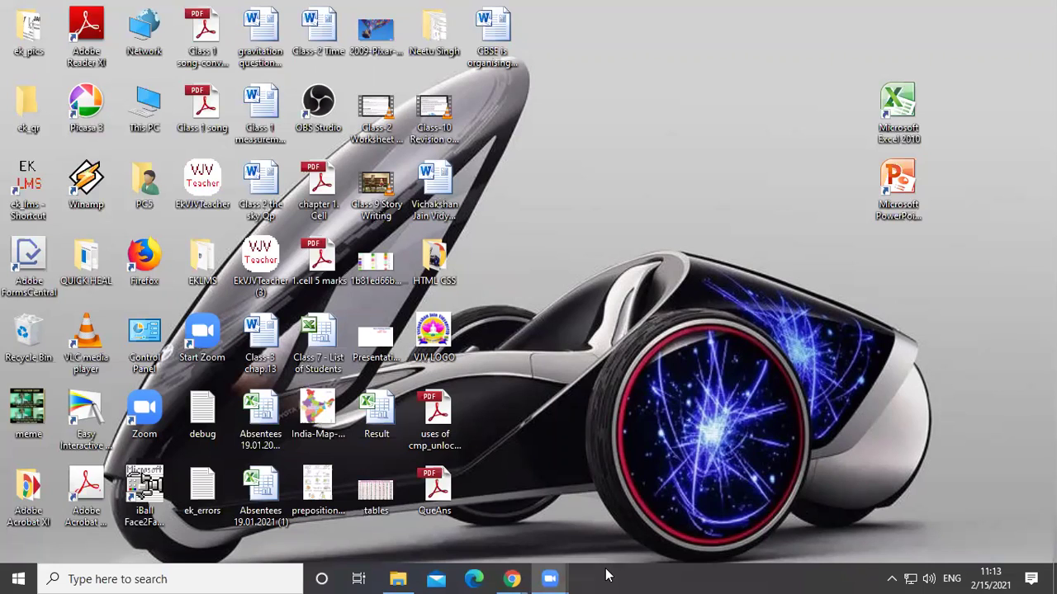
Launch Excel 2010 from its desktop shortcut's right-click menu to open blank Book1.
{"action": "left_click", "coordinate": [898, 105]}
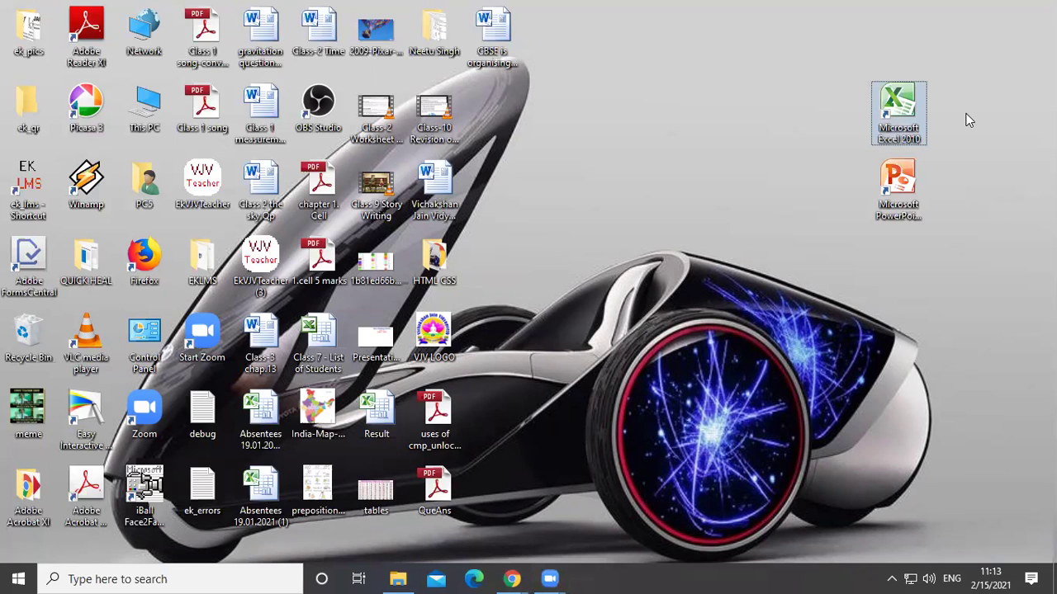
{"action": "left_click", "coordinate": [919, 206]}
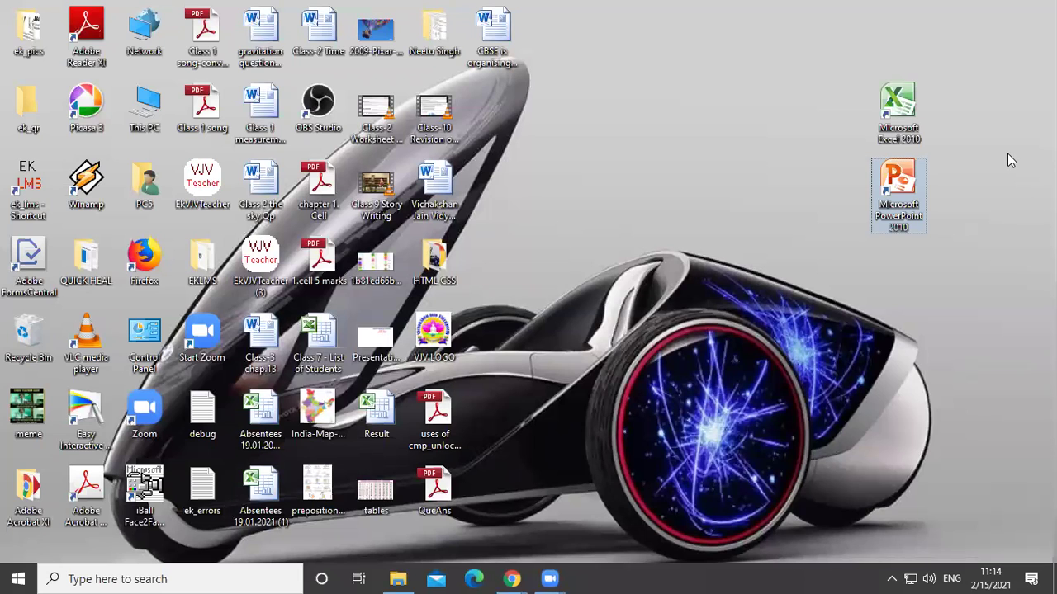
{"action": "left_click", "coordinate": [912, 111]}
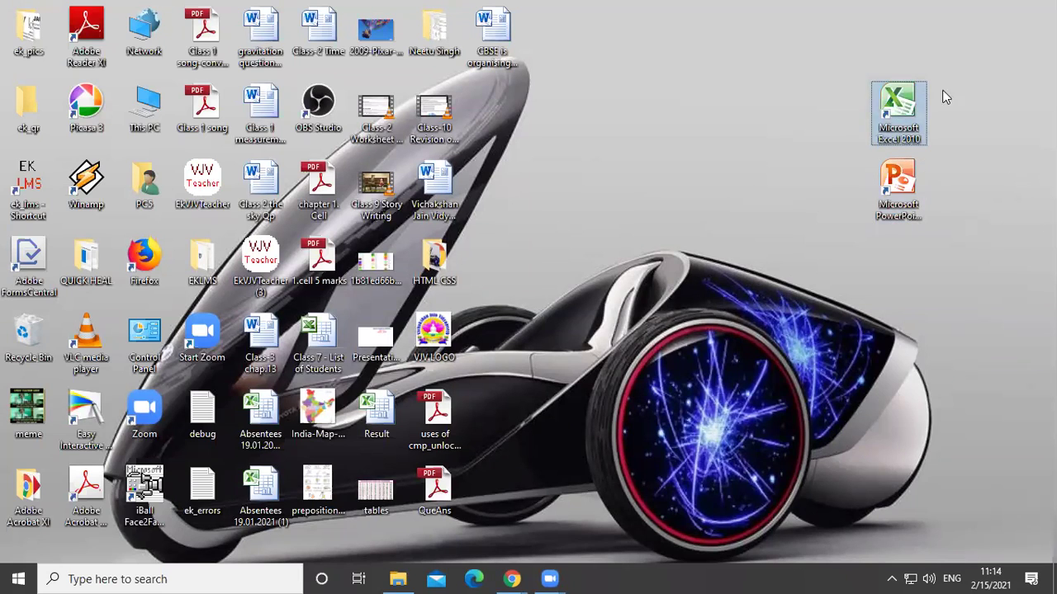
{"action": "right_click", "coordinate": [913, 97]}
{"action": "left_click", "coordinate": [898, 104]}
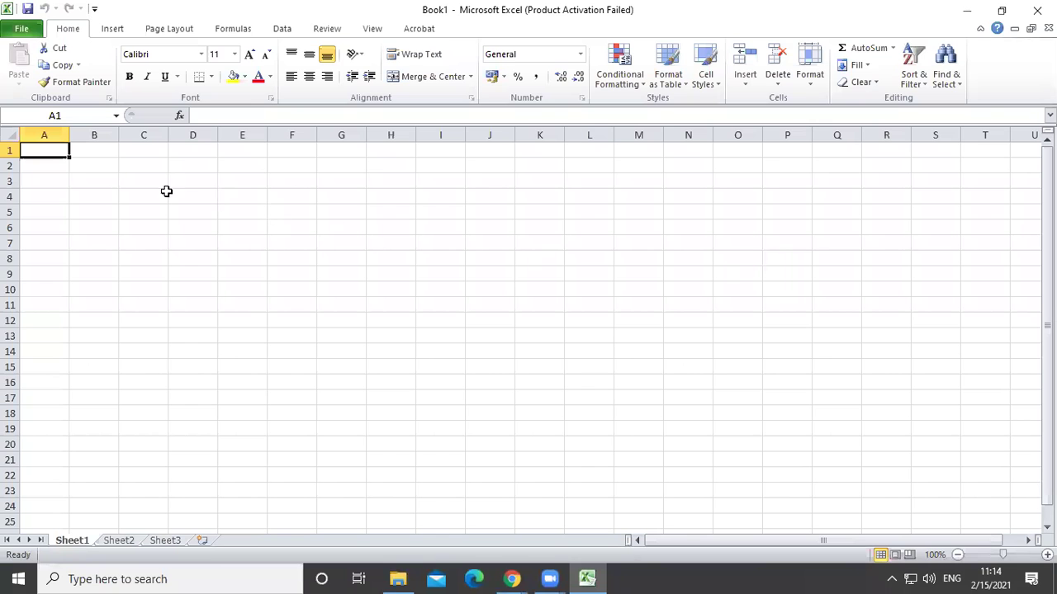
Select the range A1:F13, then whole columns A through F and column J.
{"action": "mouse_move", "coordinate": [51, 153]}
{"action": "left_mouse_down"}
{"action": "mouse_move", "coordinate": [341, 346]}
{"action": "mouse_move", "coordinate": [981, 528]}
{"action": "left_mouse_up"}
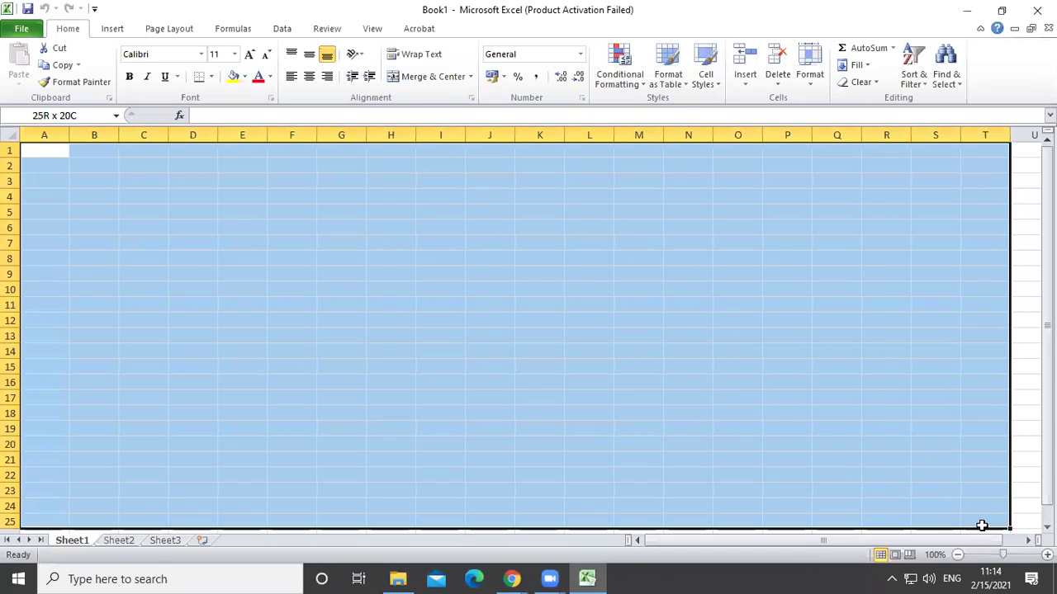
{"action": "left_click", "coordinate": [459, 324]}
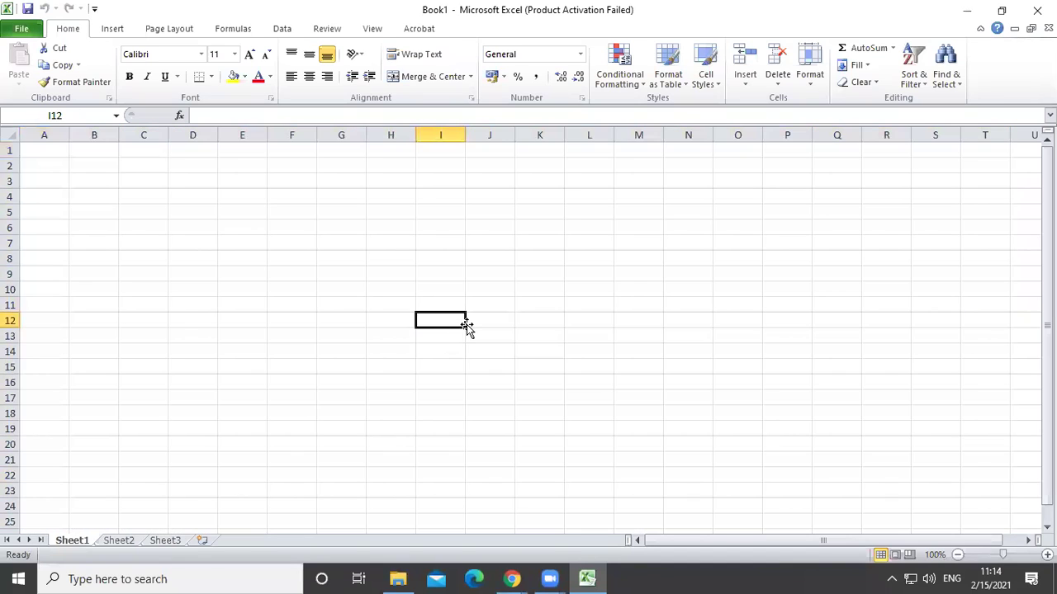
{"action": "left_click", "coordinate": [49, 152]}
{"action": "left_click", "coordinate": [49, 135]}
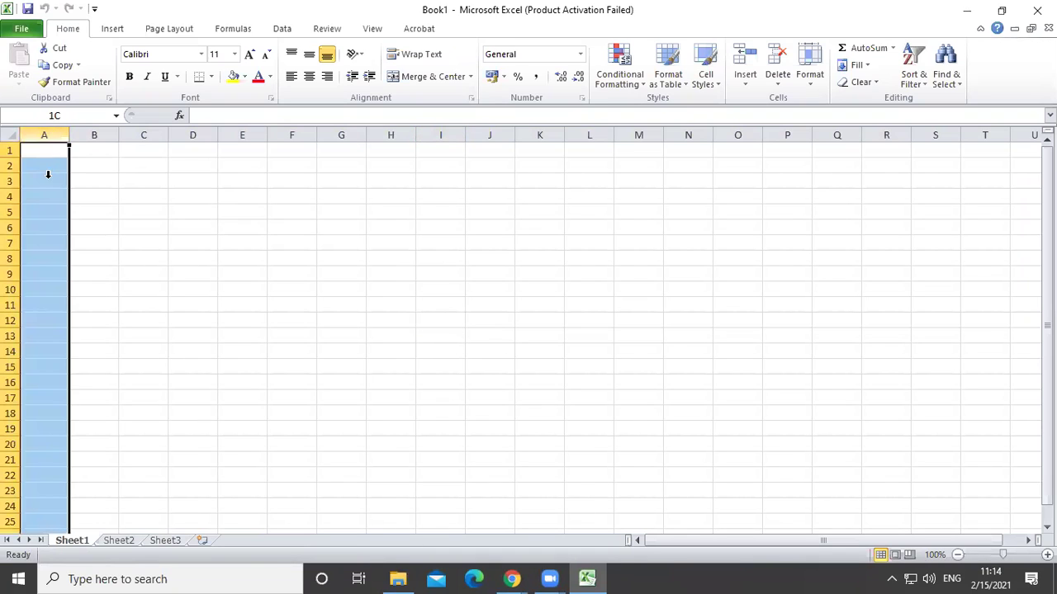
{"action": "left_click", "coordinate": [92, 135]}
{"action": "left_click", "coordinate": [149, 134]}
{"action": "left_click", "coordinate": [188, 132]}
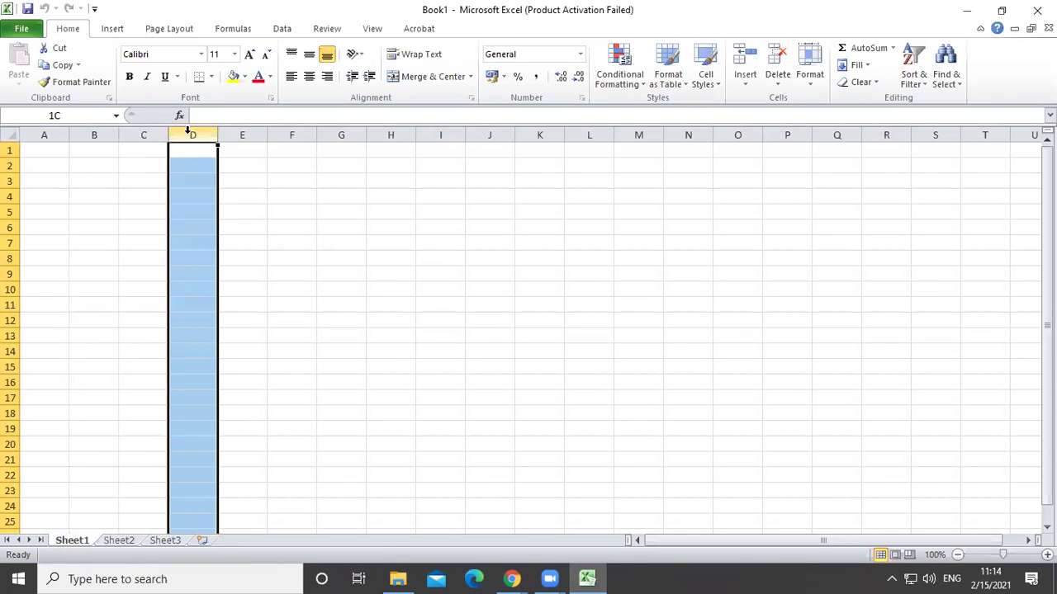
{"action": "left_click", "coordinate": [248, 132]}
{"action": "left_click", "coordinate": [300, 132]}
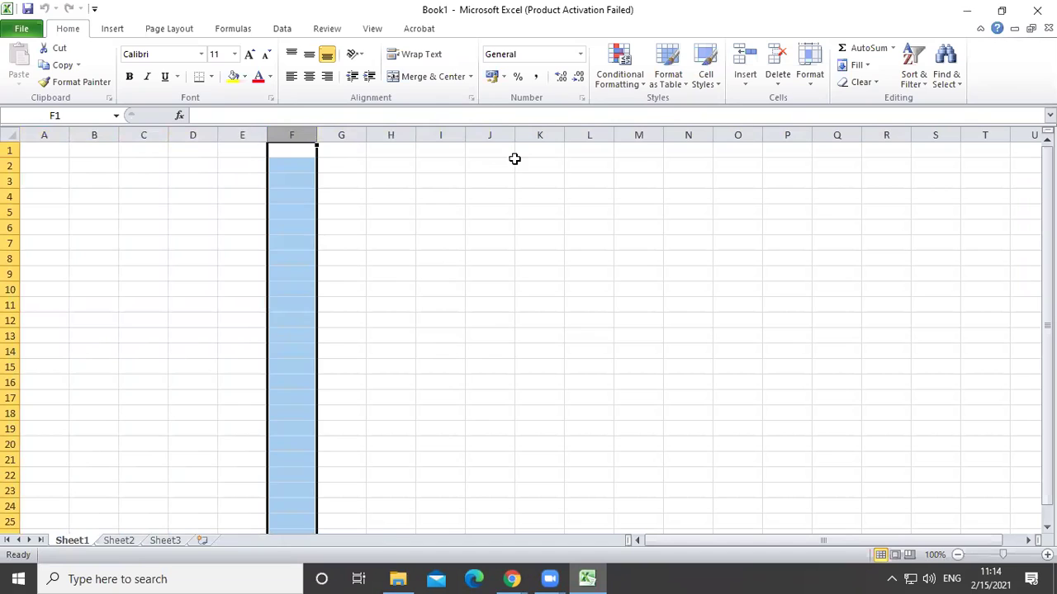
{"action": "left_click", "coordinate": [490, 133]}
Select rows 1, 2, 3, 4, 6 and 9, then extend a selection from A9 to A10.
{"action": "left_click", "coordinate": [12, 149]}
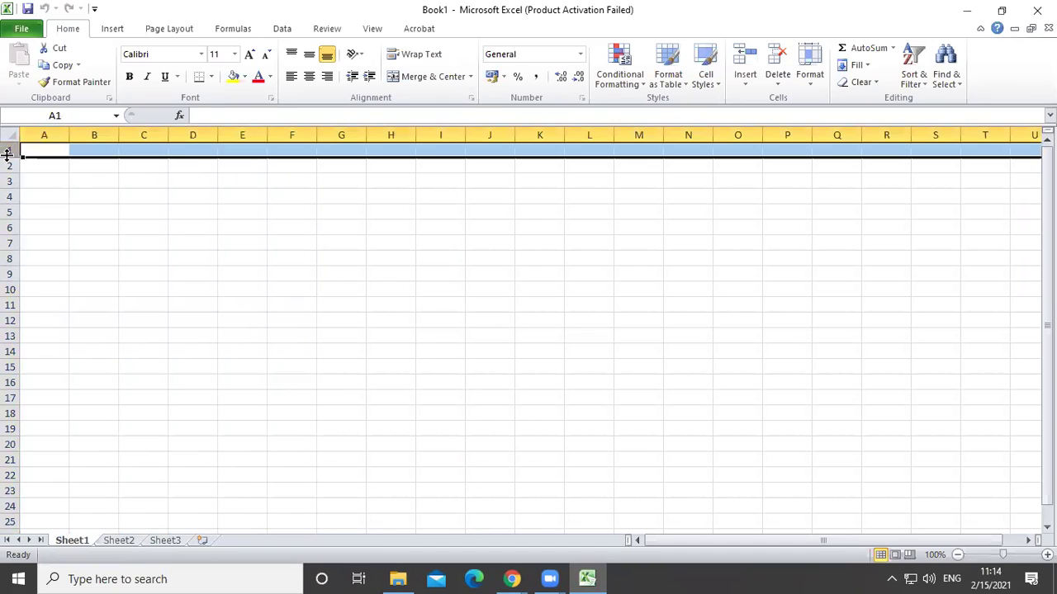
{"action": "left_click", "coordinate": [12, 165]}
{"action": "left_click", "coordinate": [11, 181]}
{"action": "left_click", "coordinate": [11, 197]}
{"action": "left_click", "coordinate": [11, 228]}
{"action": "left_click", "coordinate": [11, 274]}
{"action": "left_click", "coordinate": [34, 274]}
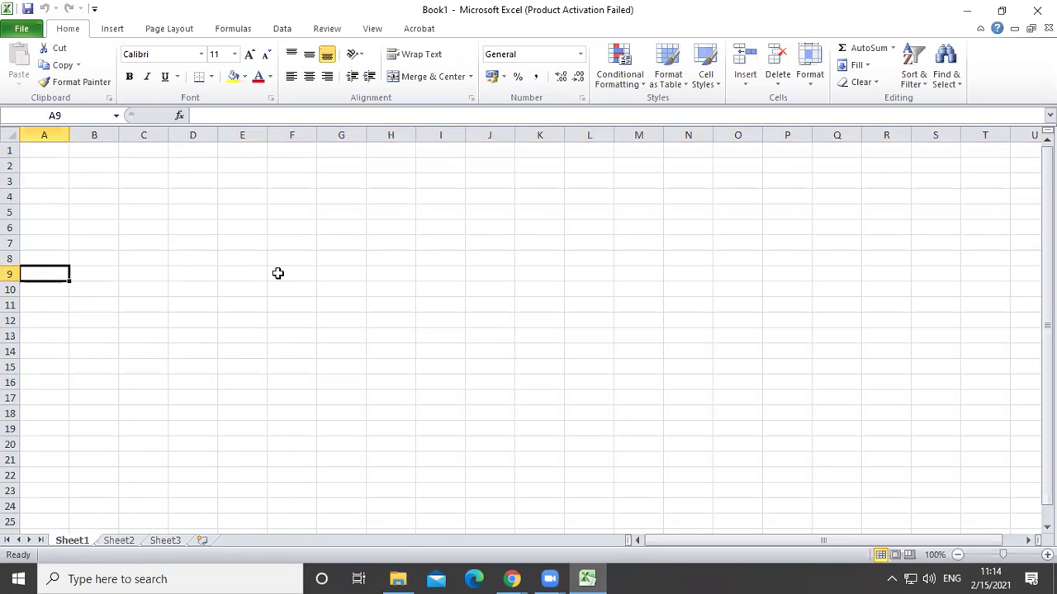
{"action": "key", "text": "shift+Down"}
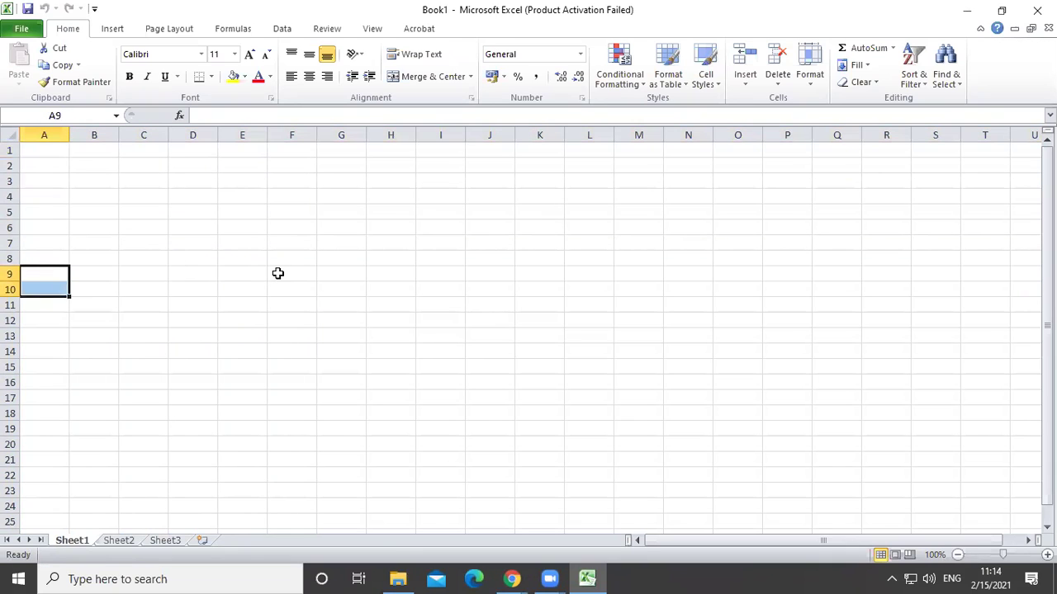
{"action": "key", "text": "Up"}
{"action": "key", "text": "ctrl+Down"}
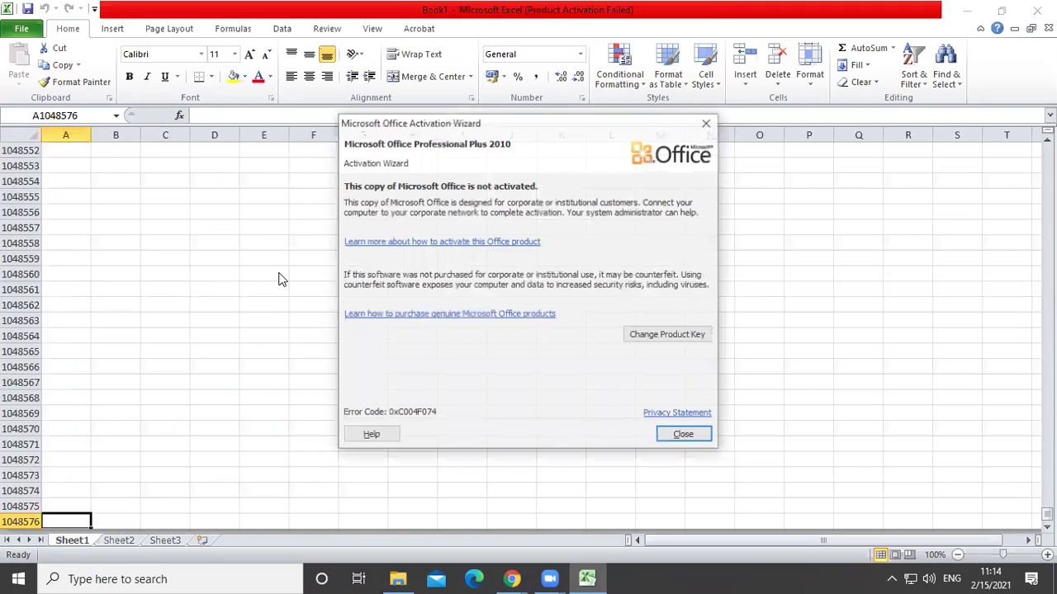
{"action": "left_click", "coordinate": [685, 435]}
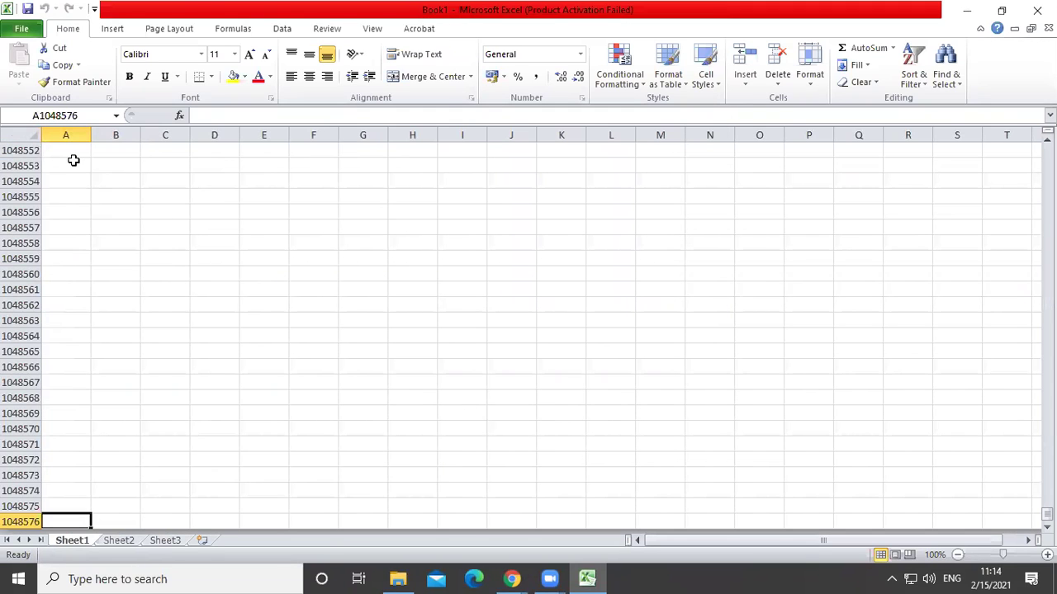
{"action": "left_click_drag", "start_coordinate": [67, 151], "coordinate": [561, 402]}
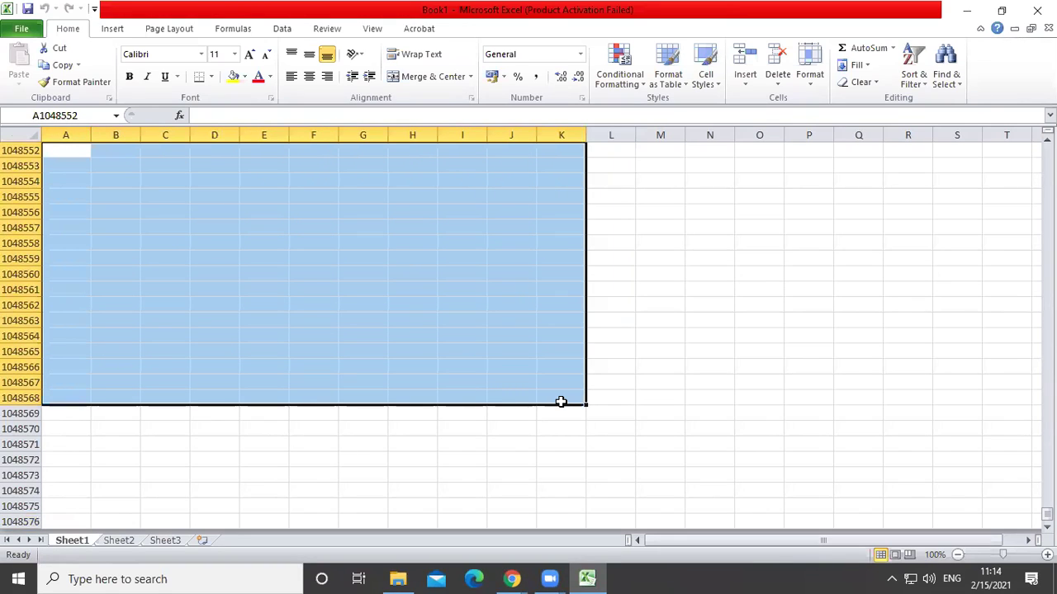
{"action": "left_click", "coordinate": [471, 364]}
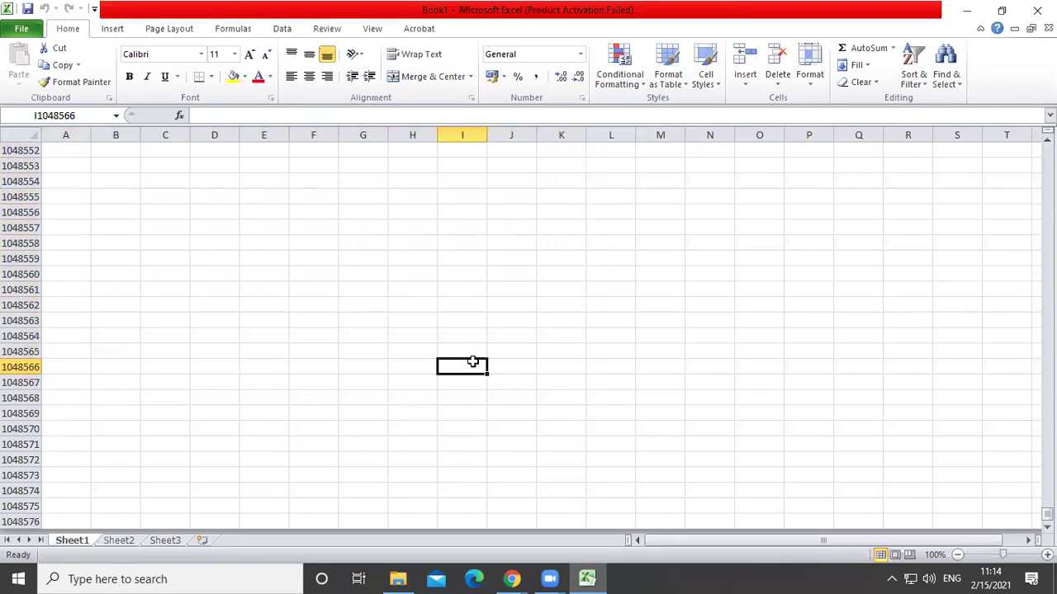
{"action": "left_click", "coordinate": [20, 522]}
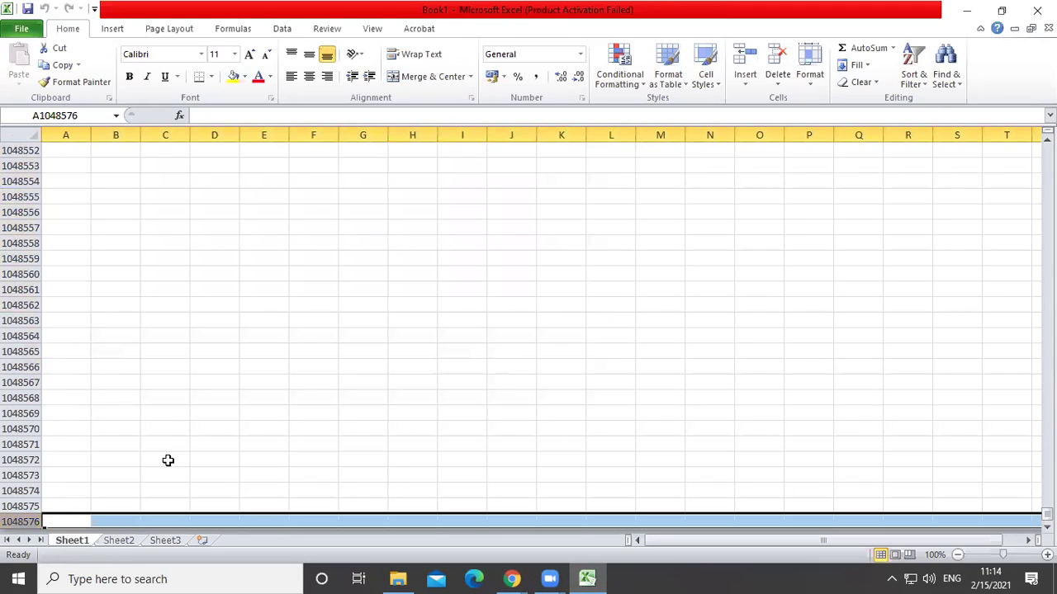
{"action": "left_click", "coordinate": [19, 522]}
{"action": "scroll", "coordinate": [251, 423], "scroll_direction": "up", "scroll_amount": 6, "text": "ctrl"}
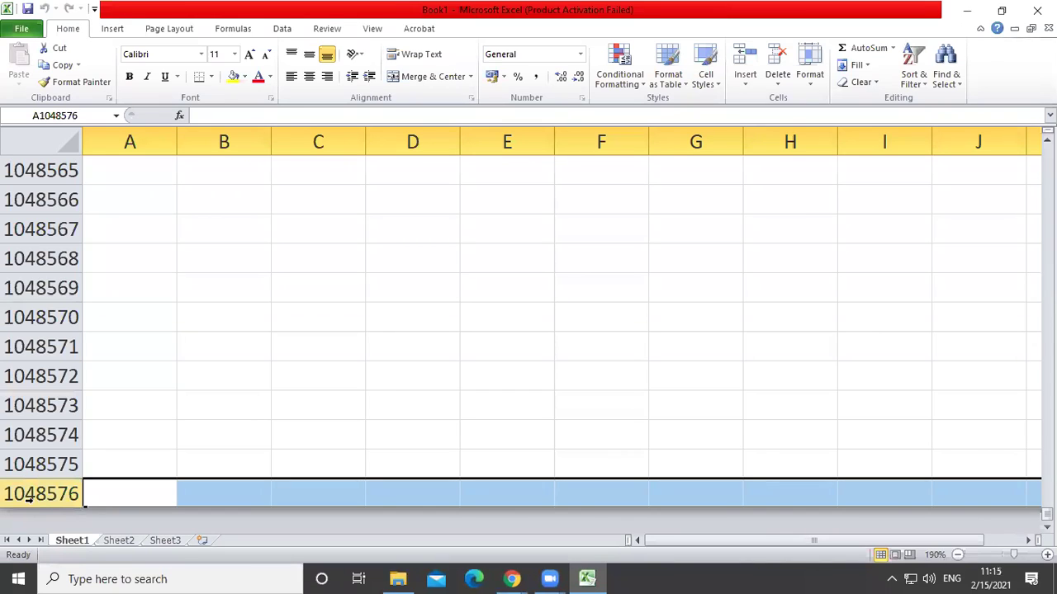
{"action": "left_click", "coordinate": [170, 438]}
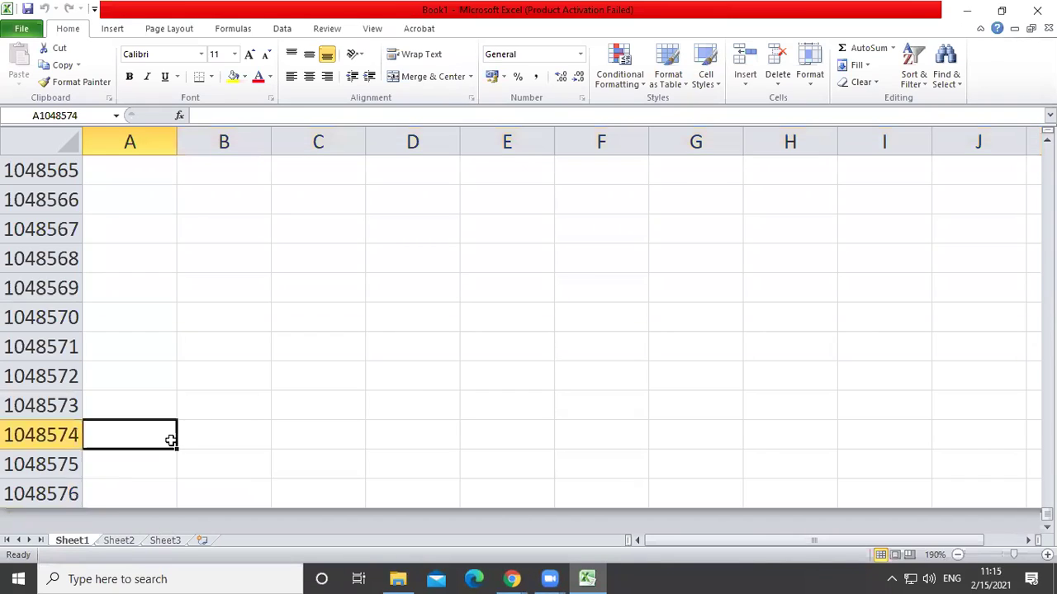
{"action": "left_click", "coordinate": [35, 491]}
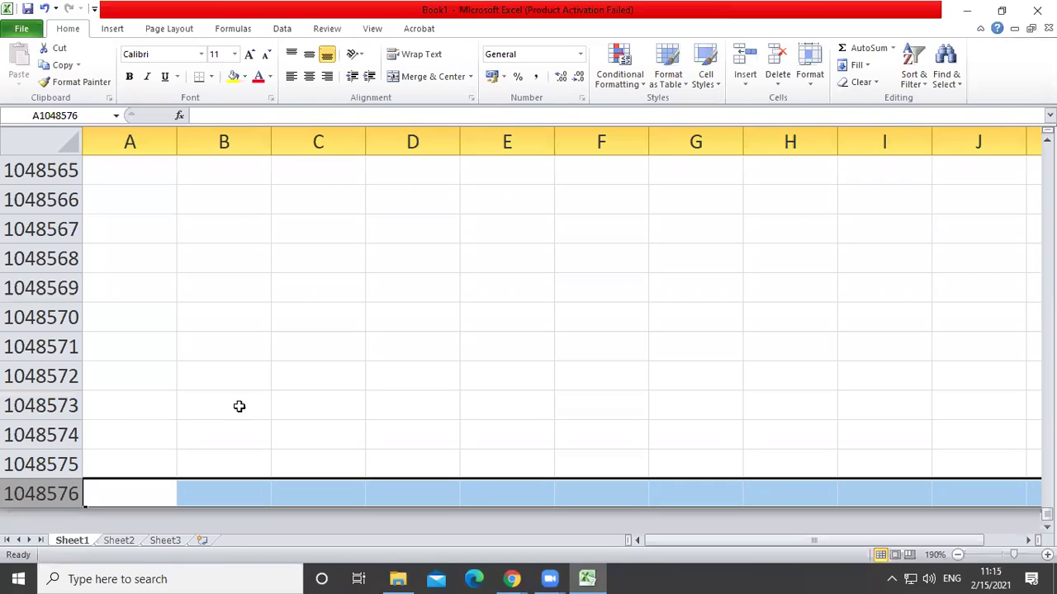
{"action": "left_click", "coordinate": [144, 169]}
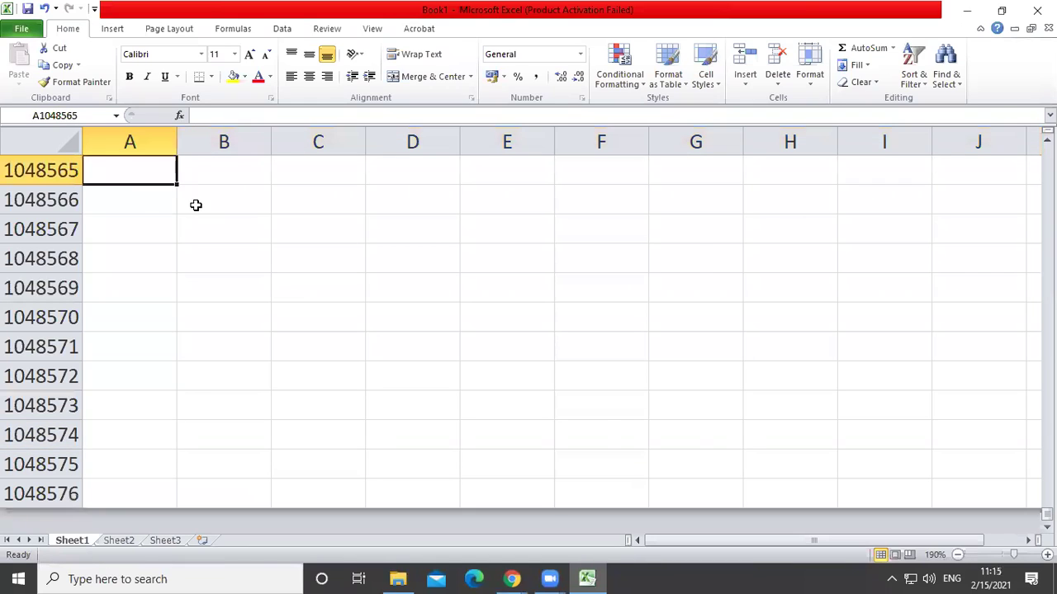
{"action": "key", "text": "ctrl+Home"}
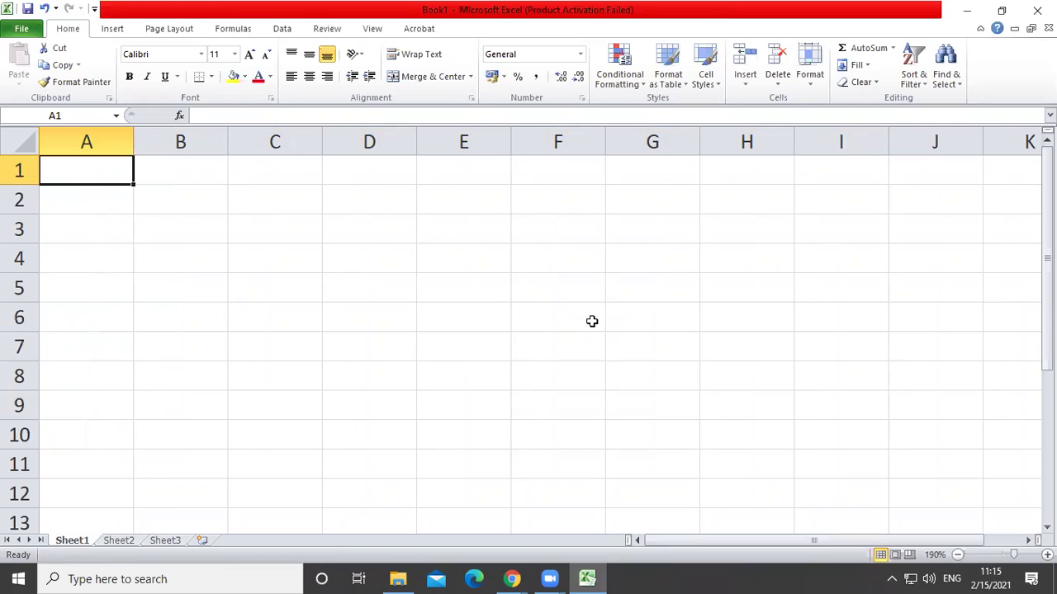
Enter 1 in A1 and 2 in B1, select both, and try the Fill Series dialog.
{"action": "type", "text": "1"}
{"action": "key", "text": "Tab"}
{"action": "type", "text": "2"}
{"action": "key", "text": "ctrl+Return"}
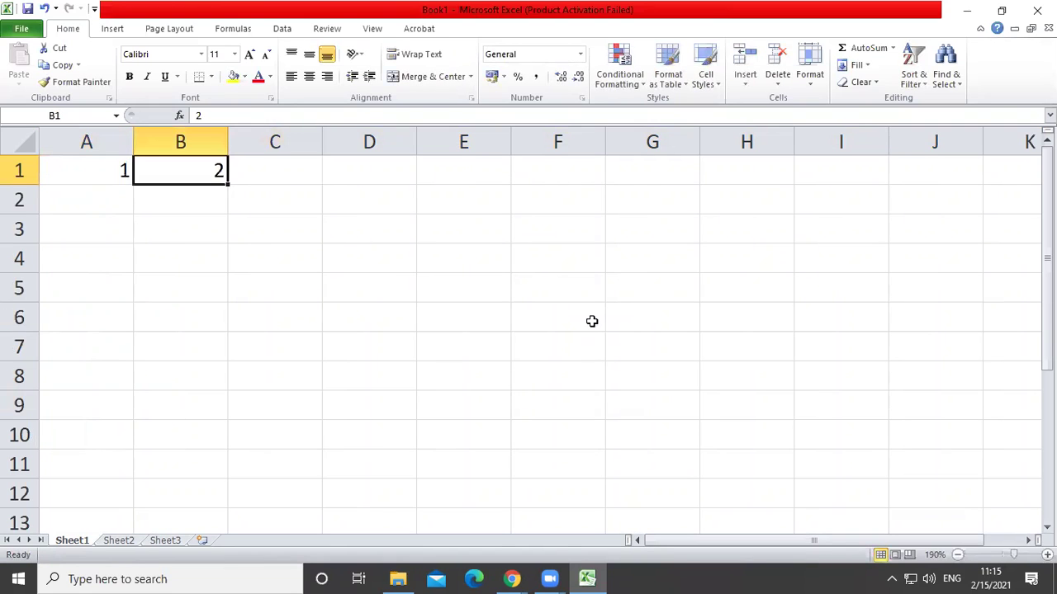
{"action": "left_click_drag", "start_coordinate": [104, 160], "coordinate": [231, 183]}
{"action": "left_click", "coordinate": [231, 184]}
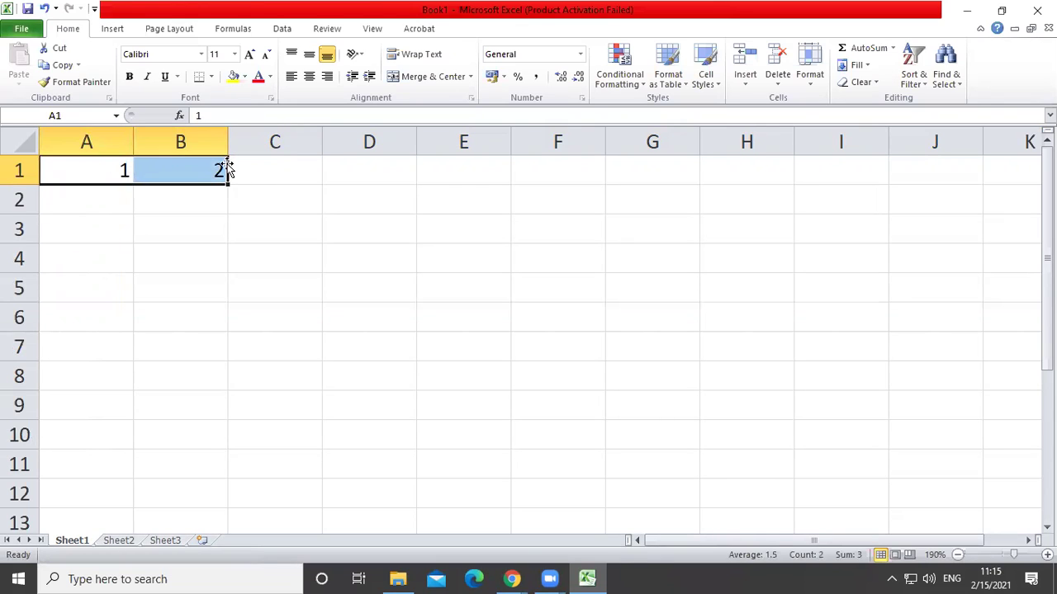
{"action": "left_click", "coordinate": [867, 66]}
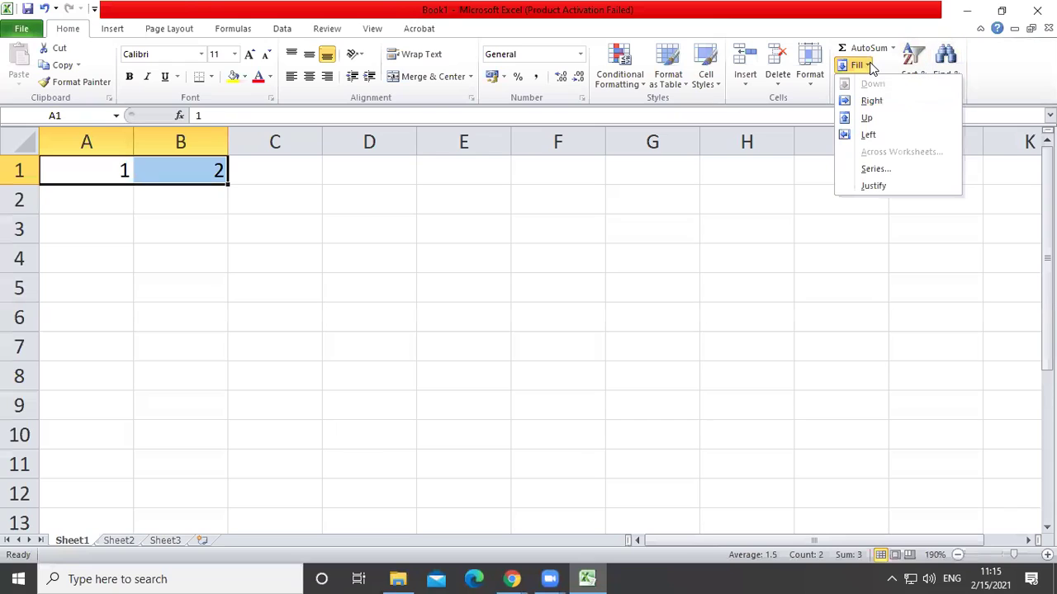
{"action": "left_click", "coordinate": [885, 167]}
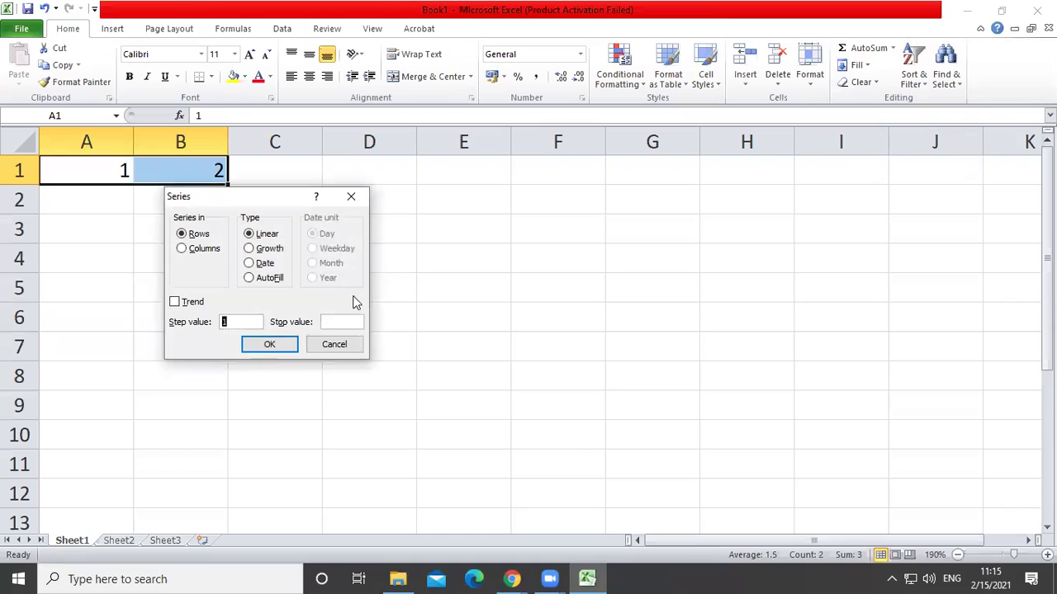
{"action": "left_click", "coordinate": [270, 344]}
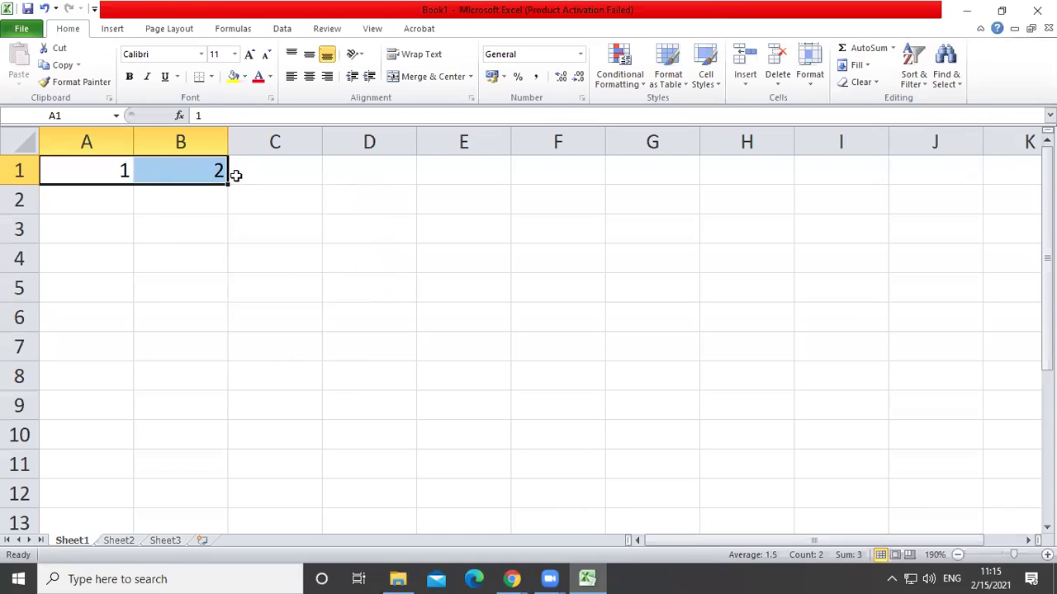
Fill all of row 1 with a number series, then jump to column XFD.
{"action": "left_click", "coordinate": [12, 169]}
{"action": "left_click", "coordinate": [862, 65]}
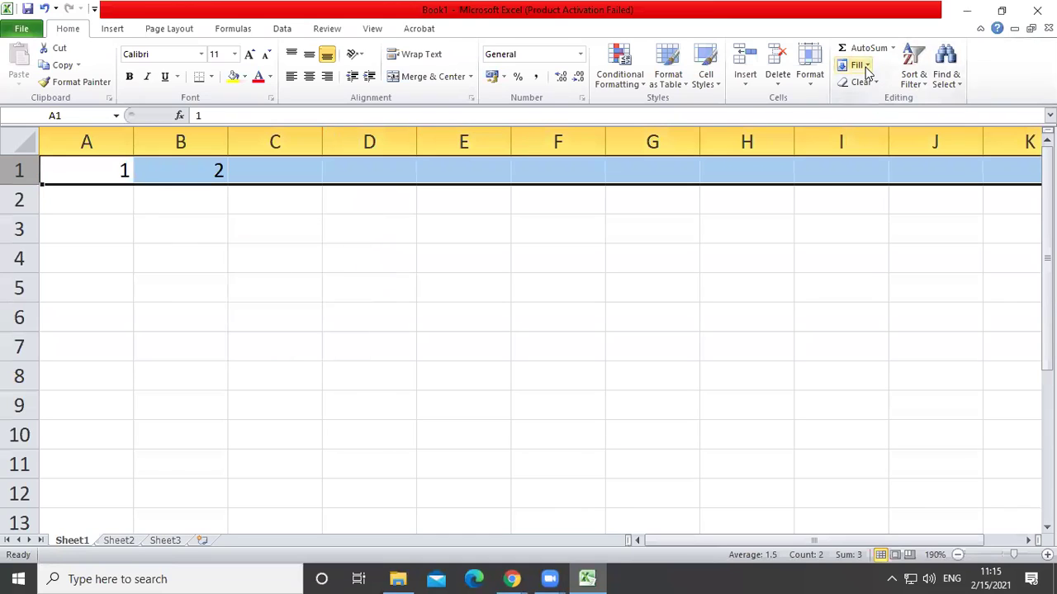
{"action": "left_click", "coordinate": [876, 168]}
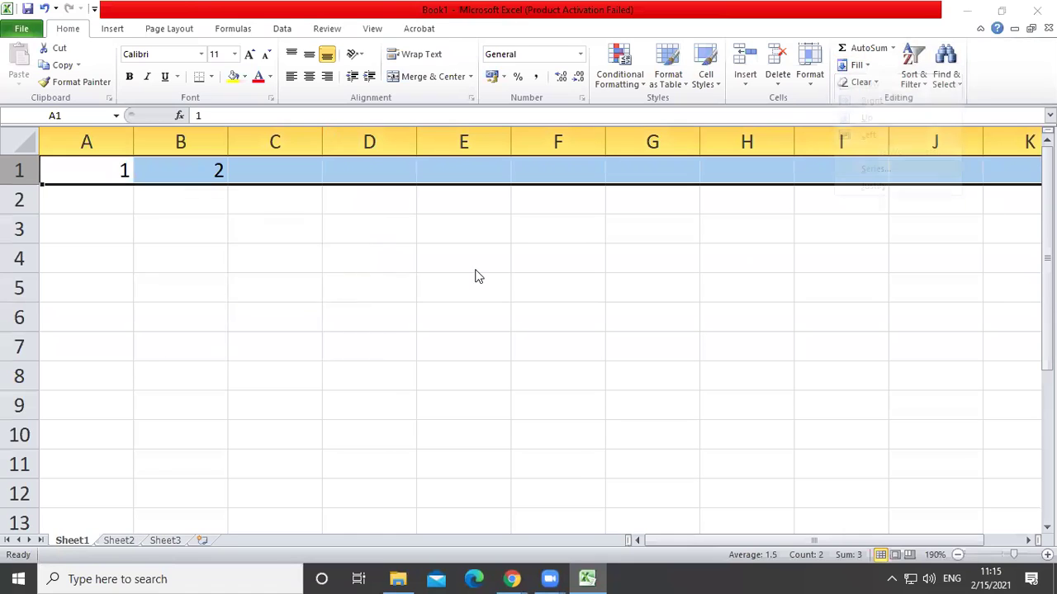
{"action": "left_click", "coordinate": [269, 344]}
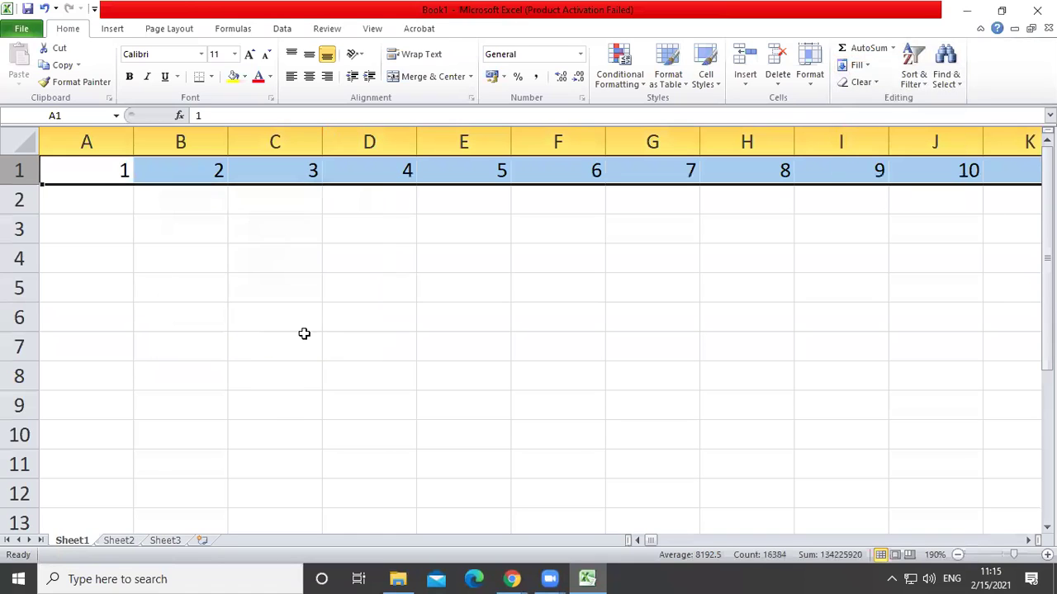
{"action": "left_click", "coordinate": [105, 175]}
{"action": "key", "text": "Return"}
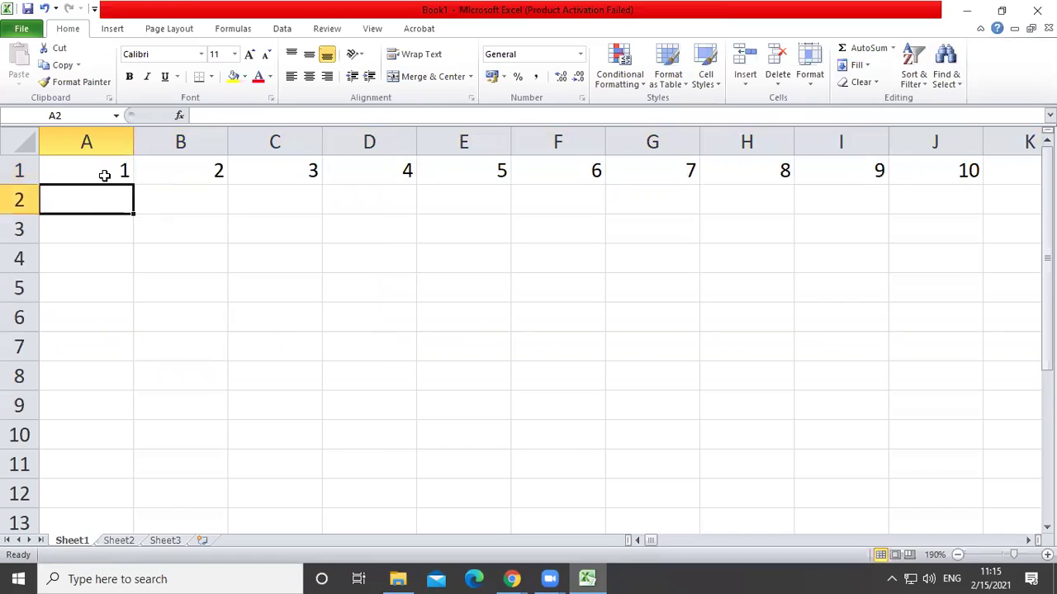
{"action": "key", "text": "ctrl+Right"}
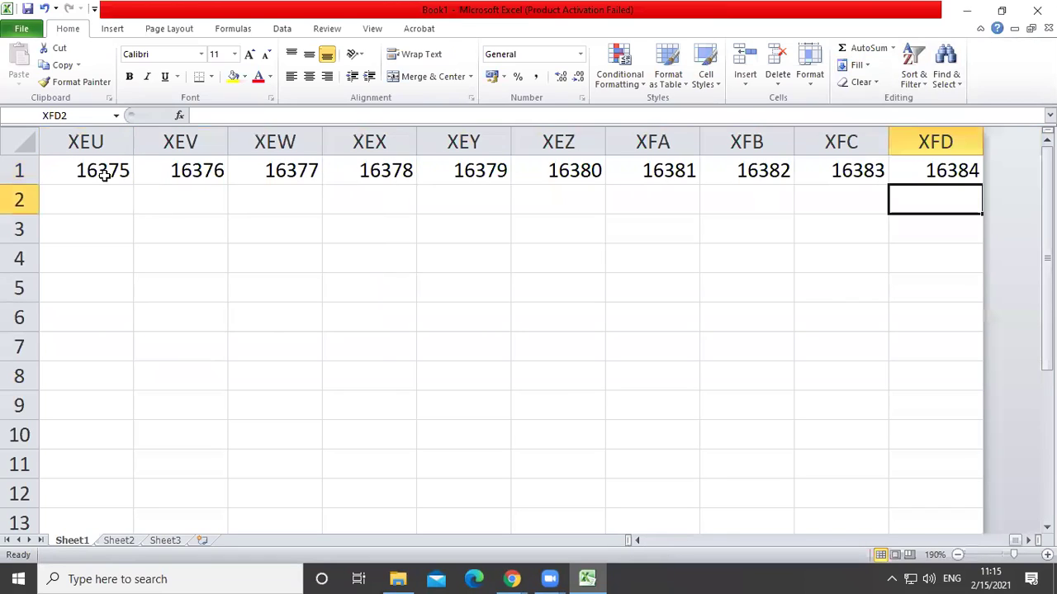
Select the last filled cell XFD1, then the whole of column XFD.
{"action": "left_click", "coordinate": [946, 171]}
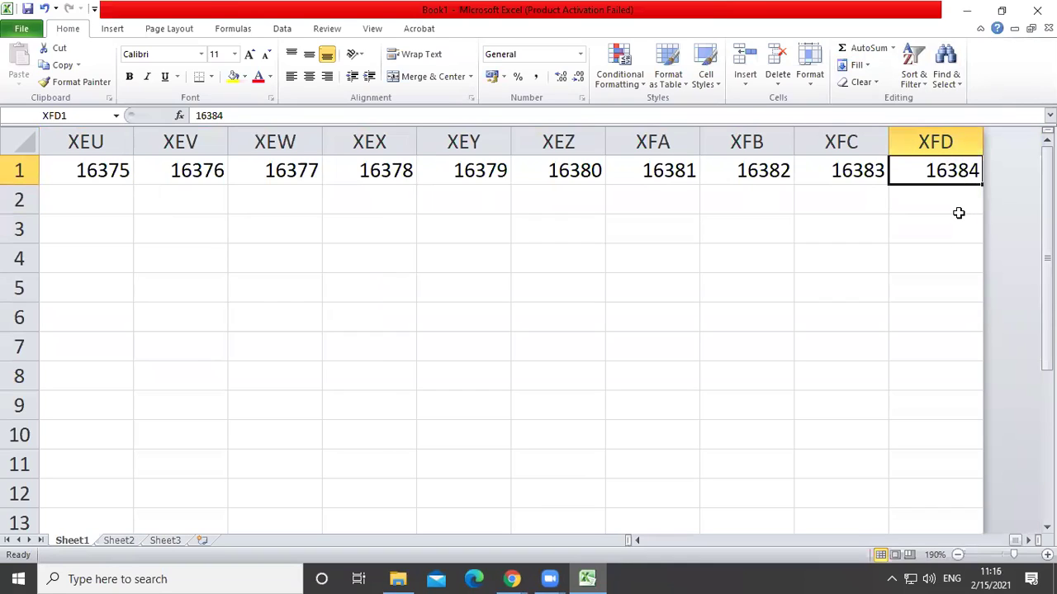
{"action": "left_click", "coordinate": [938, 141]}
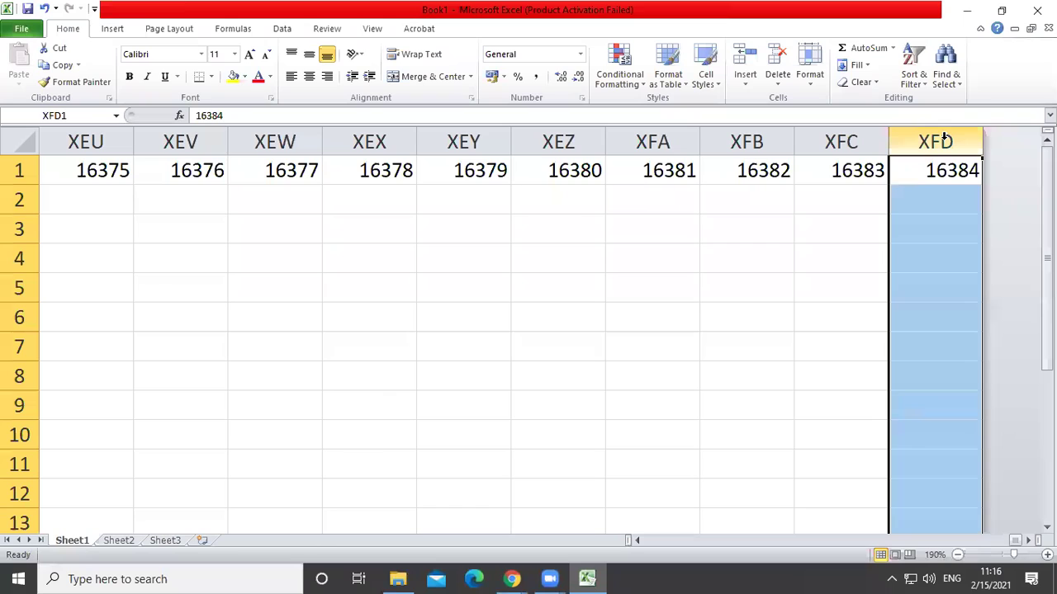
{"action": "left_click", "coordinate": [941, 179]}
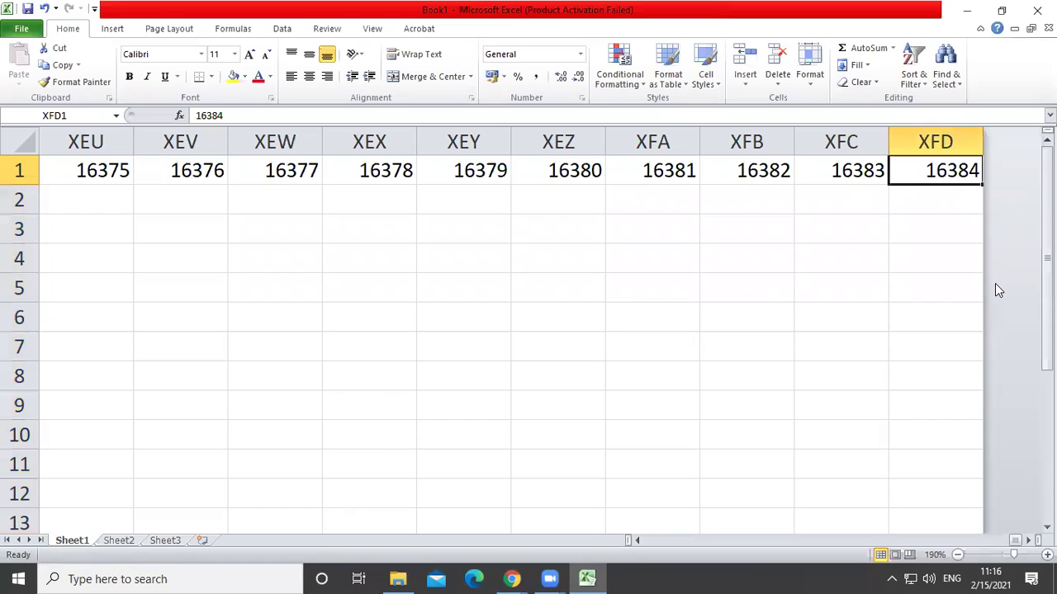
From a cell in column XEU, jump down to row 1048576 and select that row.
{"action": "left_click", "coordinate": [68, 364]}
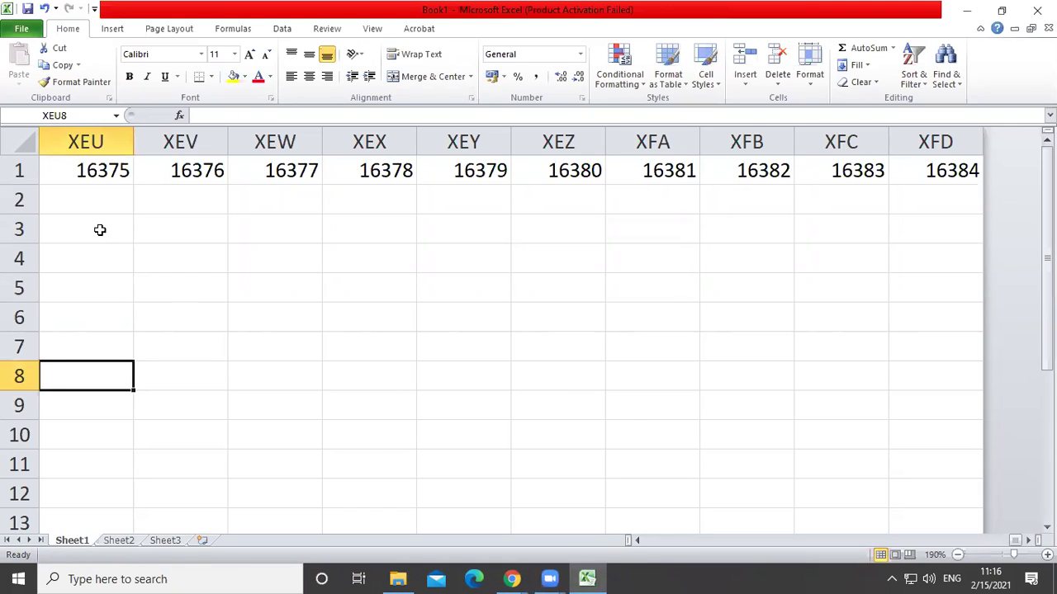
{"action": "key", "text": "BackSpace"}
{"action": "key", "text": "Up"}
{"action": "key", "text": "Down"}
{"action": "key", "text": "ctrl+Down"}
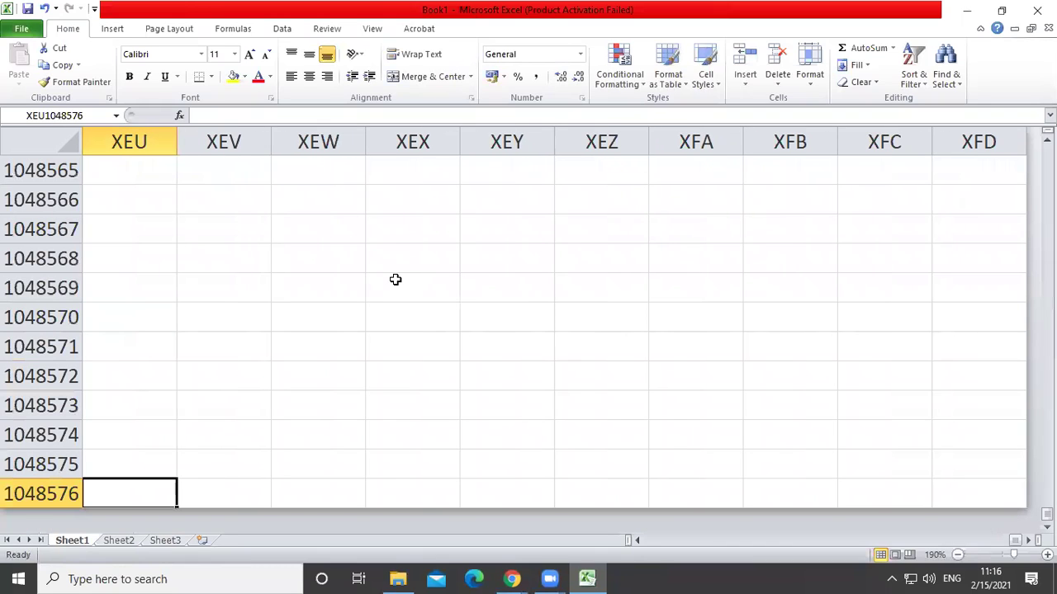
{"action": "left_click", "coordinate": [10, 501]}
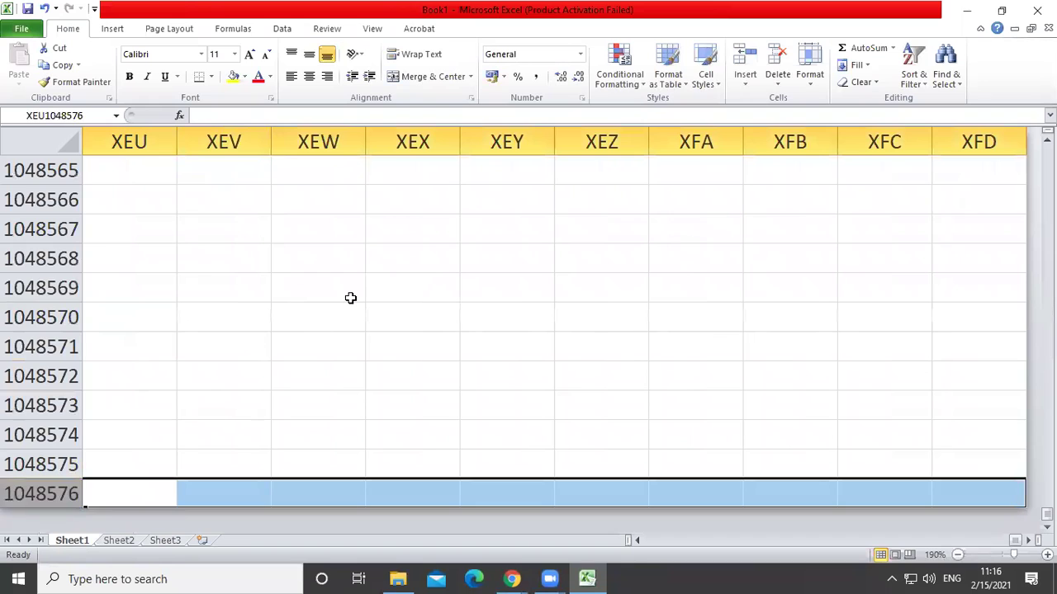
{"action": "scroll", "coordinate": [339, 310], "scroll_direction": "down", "scroll_amount": 2, "text": "ctrl"}
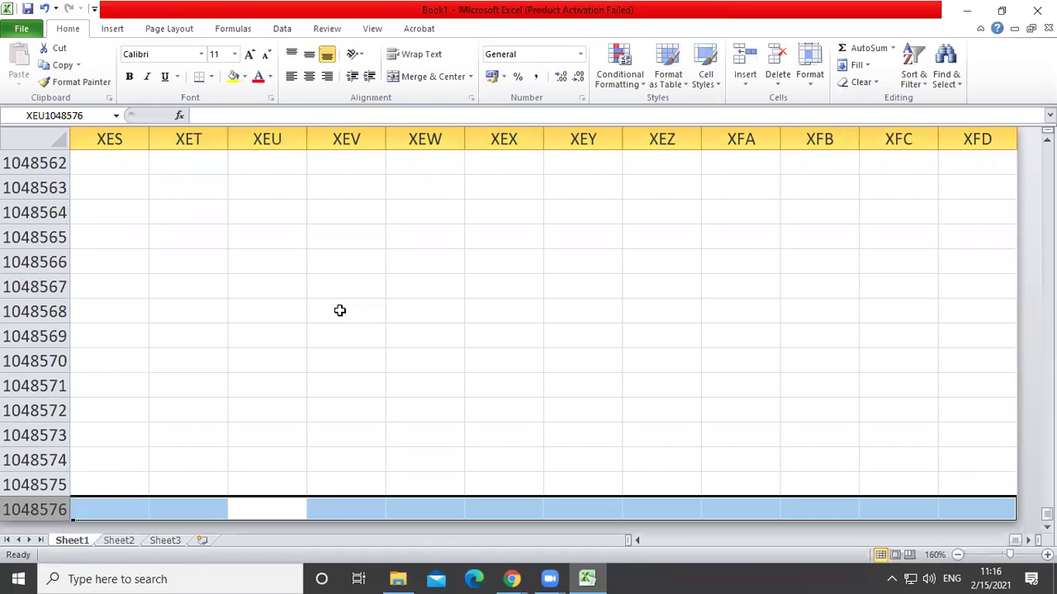
Jump back to the top, delete row 1's 1–16384 series, and return to A1.
{"action": "left_click", "coordinate": [113, 483]}
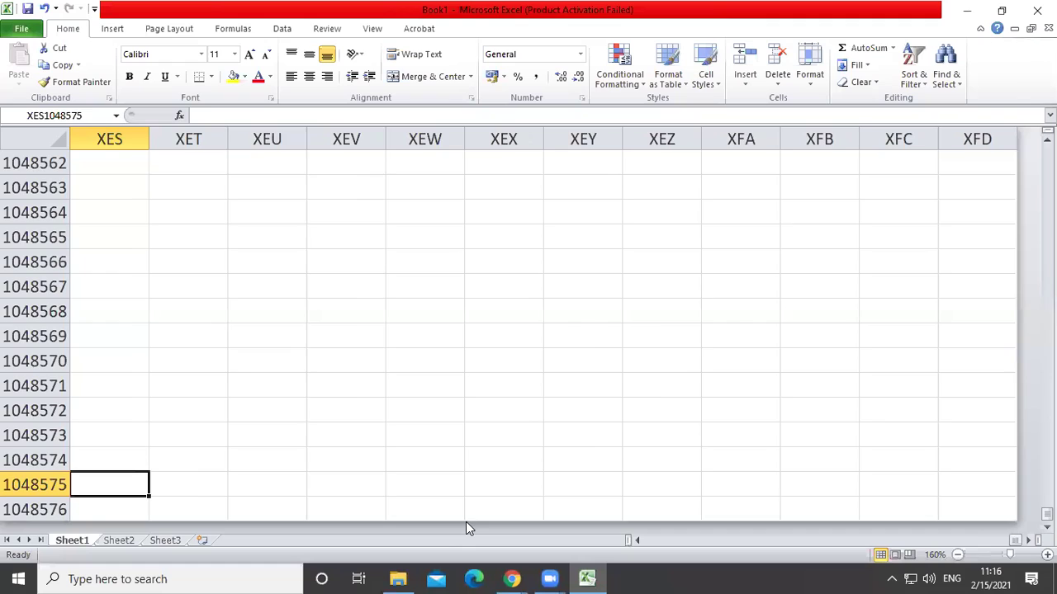
{"action": "key", "text": "ctrl+Up"}
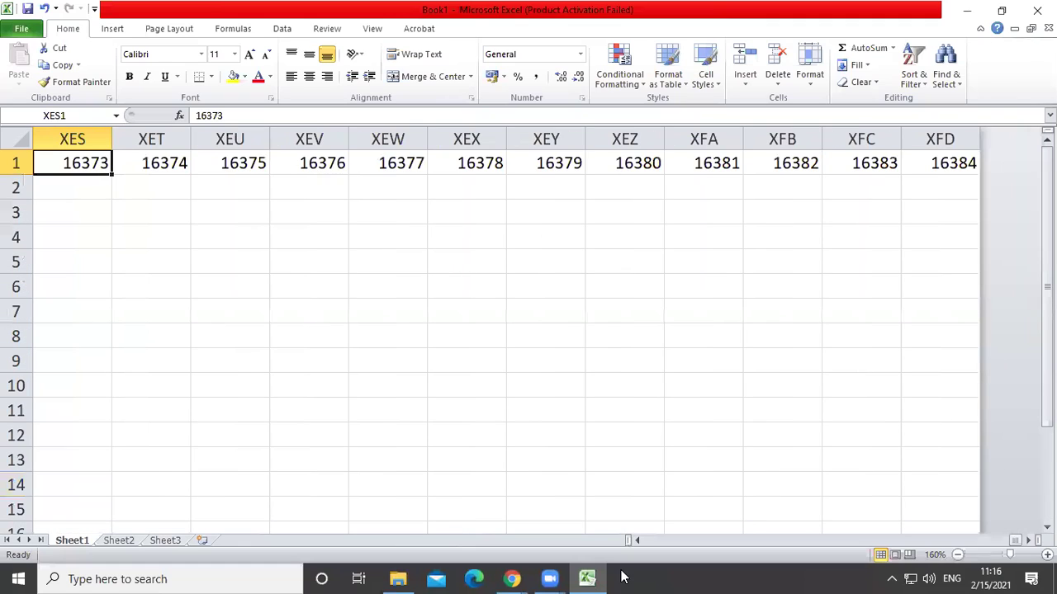
{"action": "left_click", "coordinate": [15, 164]}
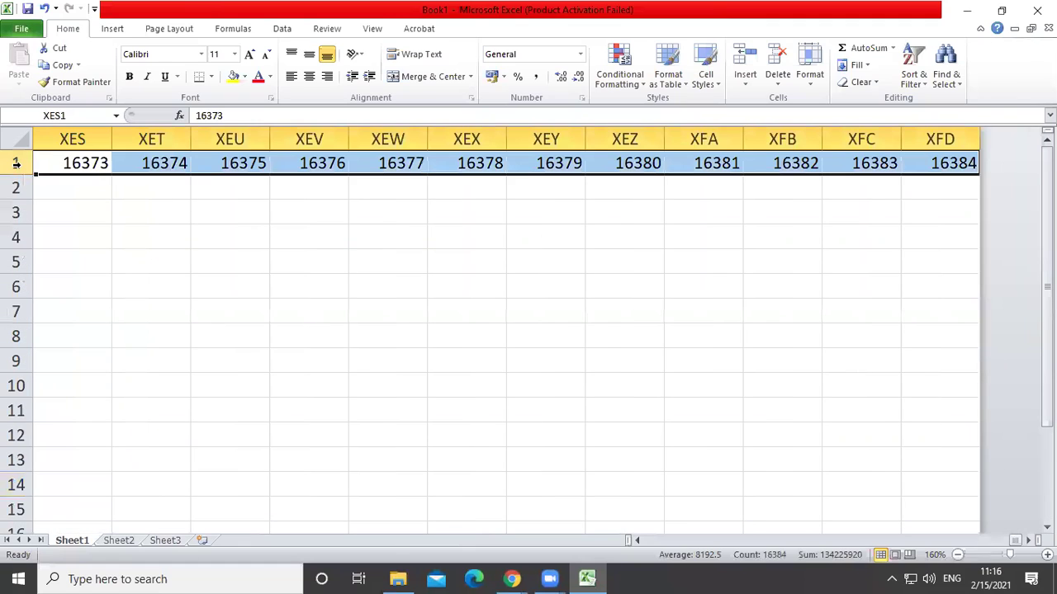
{"action": "key", "text": "Delete"}
{"action": "key", "text": "ctrl+Home"}
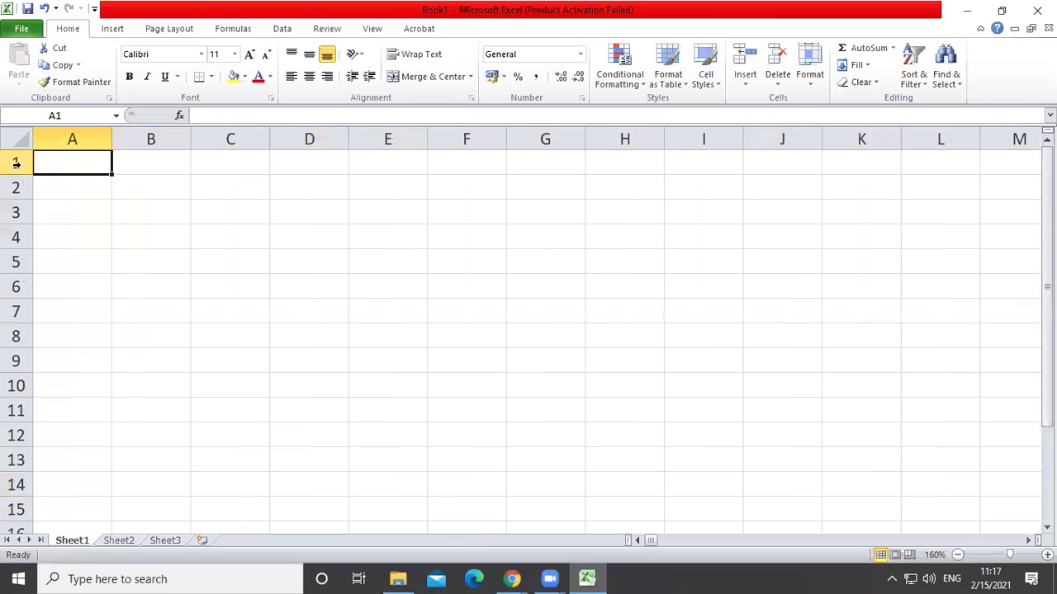
{"action": "left_click", "coordinate": [262, 235]}
{"action": "left_click", "coordinate": [66, 168]}
{"action": "left_click_drag", "start_coordinate": [66, 168], "coordinate": [498, 391]}
{"action": "left_click", "coordinate": [357, 450]}
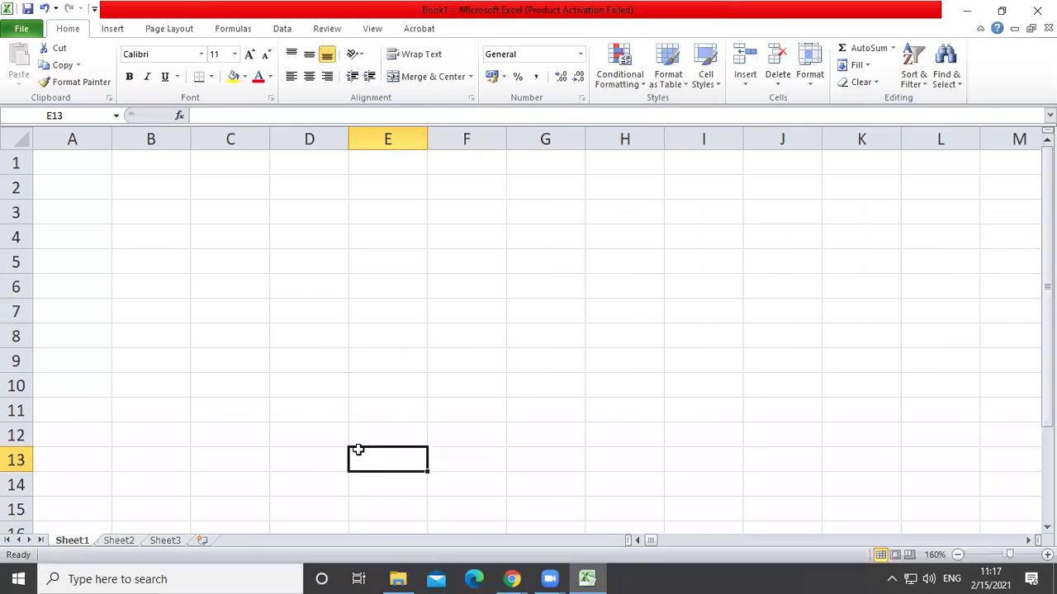
{"action": "left_click", "coordinate": [122, 542]}
{"action": "left_click", "coordinate": [166, 544]}
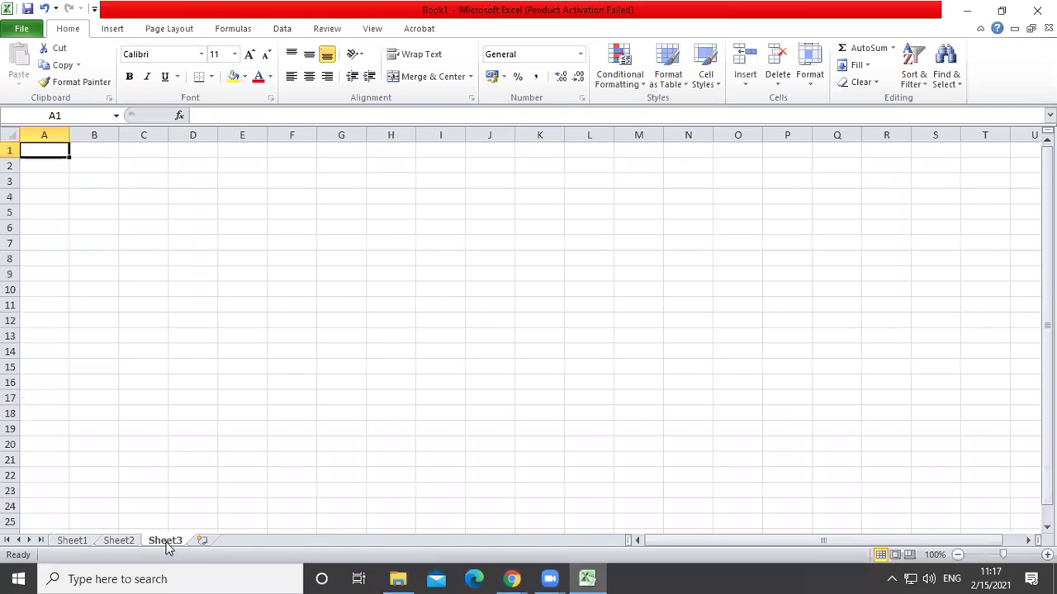
{"action": "left_click", "coordinate": [73, 544]}
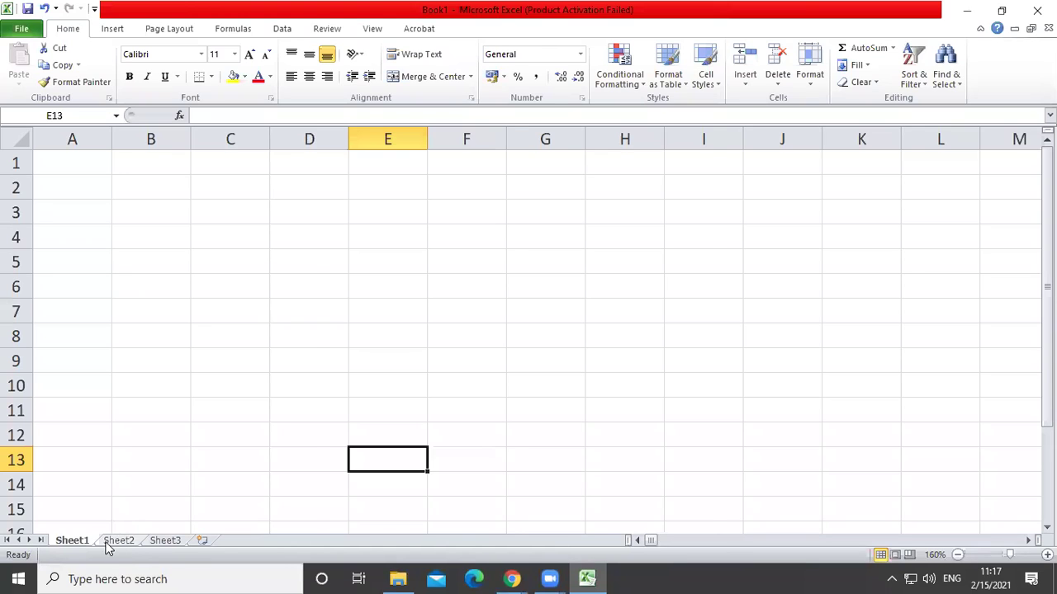
{"action": "left_click", "coordinate": [108, 543]}
{"action": "left_click", "coordinate": [159, 542]}
{"action": "left_click", "coordinate": [118, 541]}
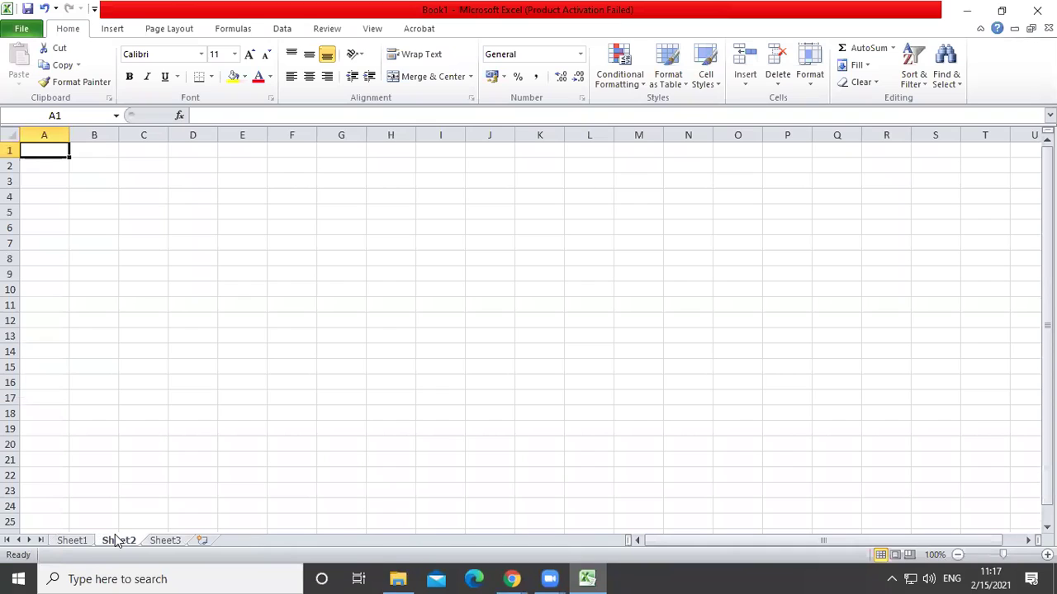
{"action": "left_click", "coordinate": [71, 540]}
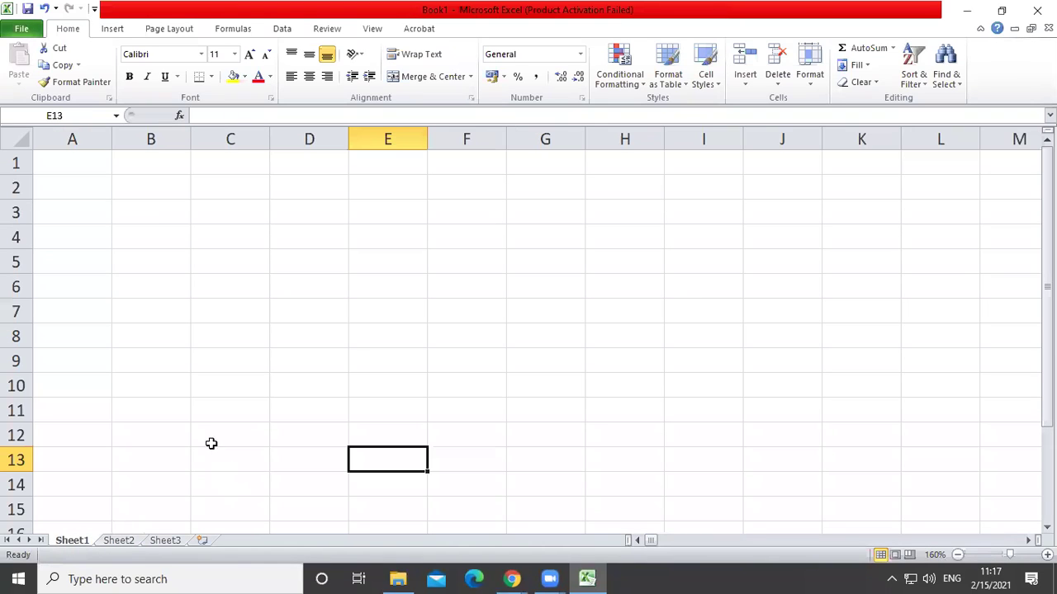
{"action": "left_click", "coordinate": [48, 159]}
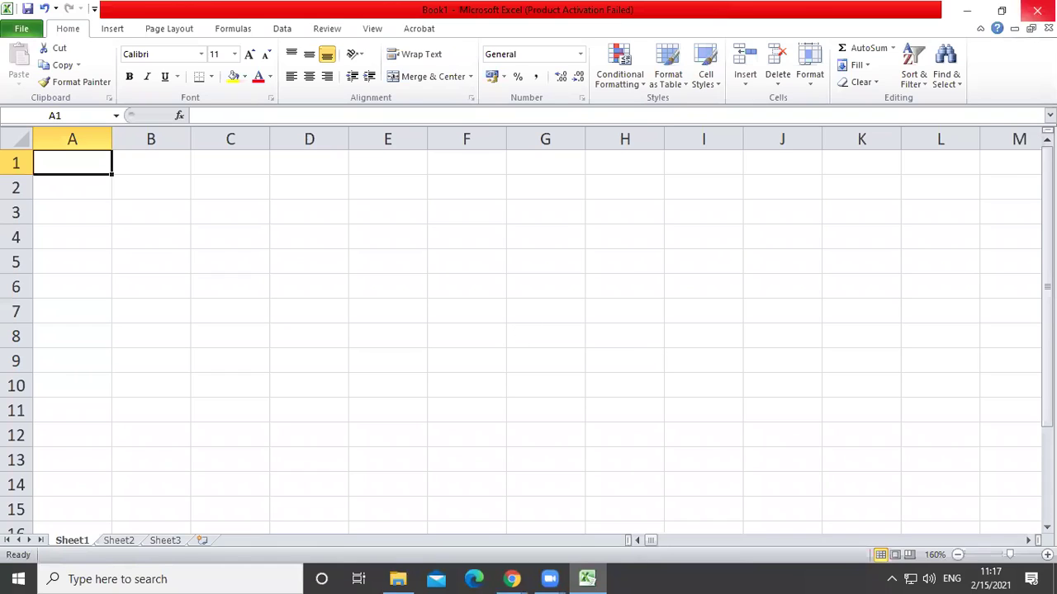
Widen column A and enter Data analyse, Inventory, Basic calculation, Data base and Billing in A1–A5.
{"action": "left_click_drag", "start_coordinate": [111, 139], "coordinate": [270, 123]}
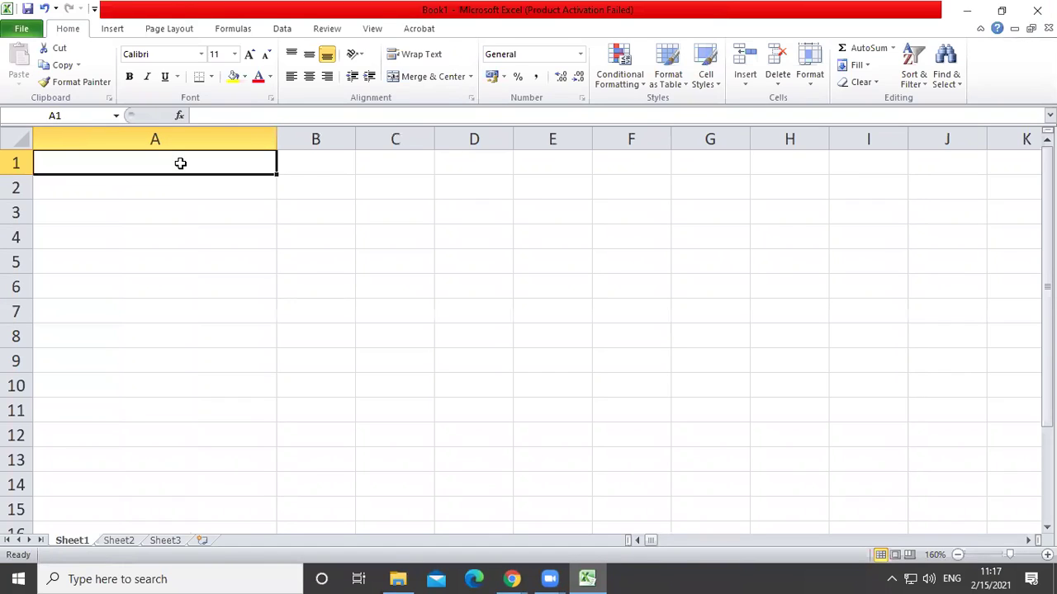
{"action": "type", "text": "Data analy"}
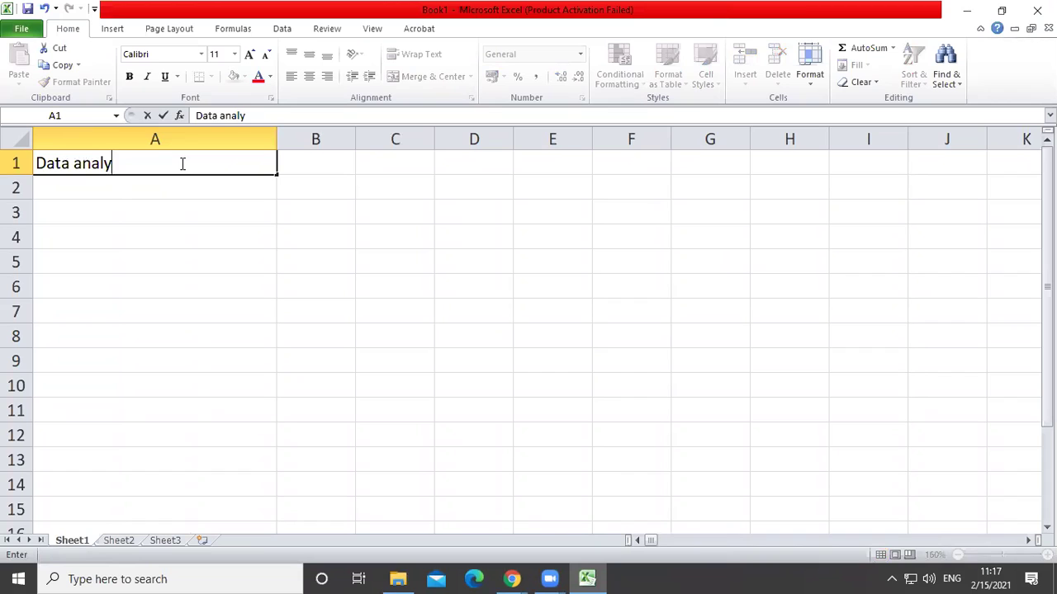
{"action": "type", "text": "se"}
{"action": "key", "text": "Return"}
{"action": "type", "text": "Inventory"}
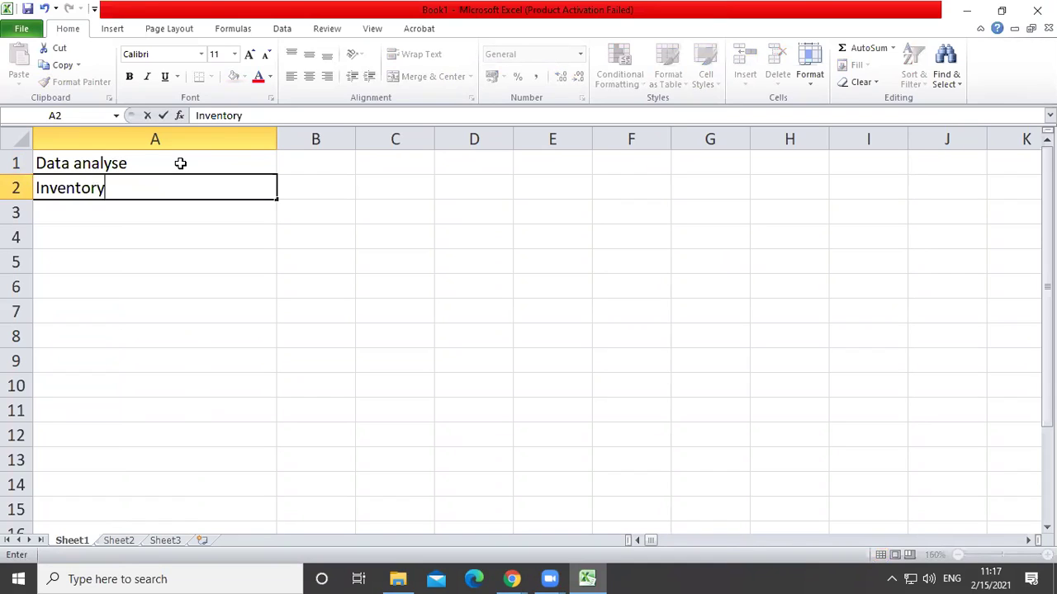
{"action": "key", "text": "Return"}
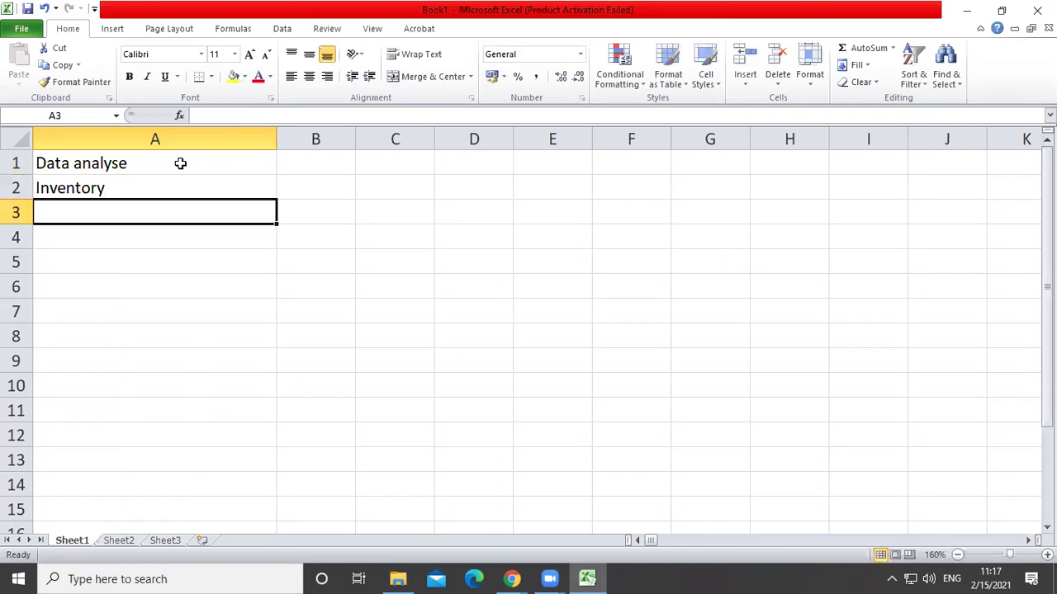
{"action": "type", "text": "Basic calculation"}
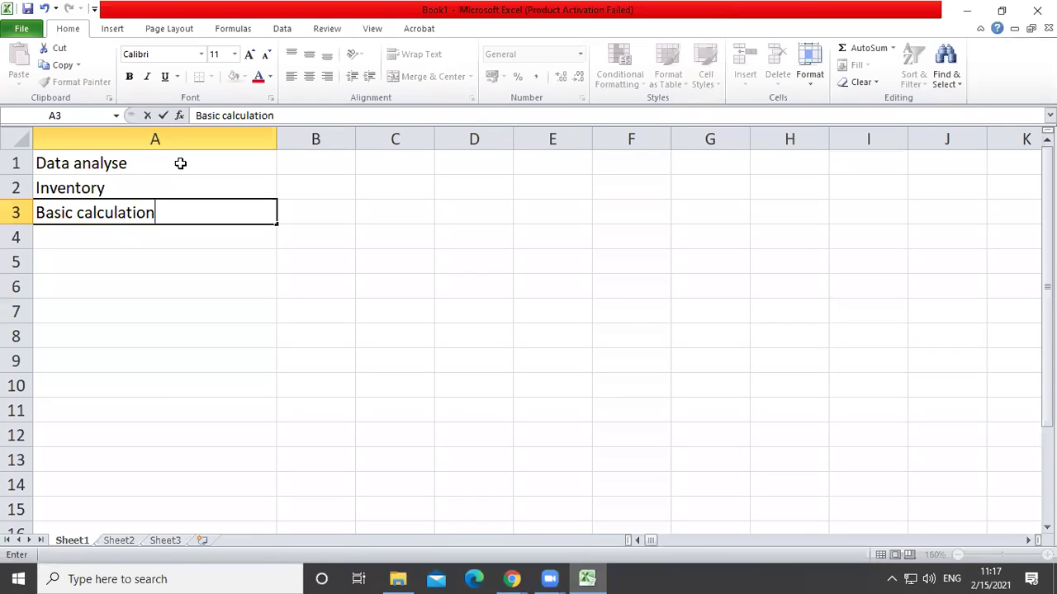
{"action": "key", "text": "Return"}
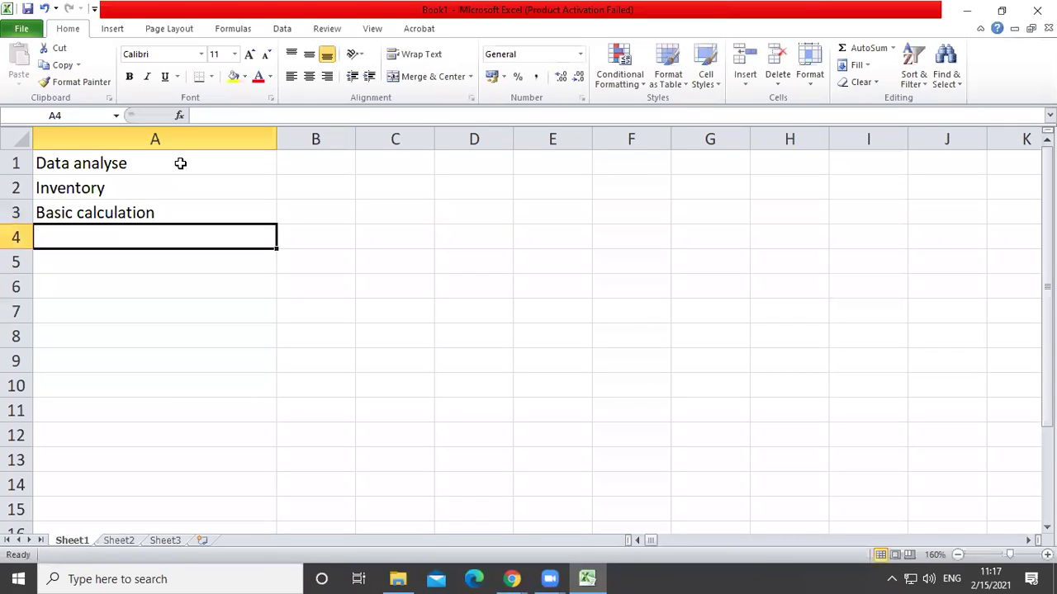
{"action": "type", "text": "Data "}
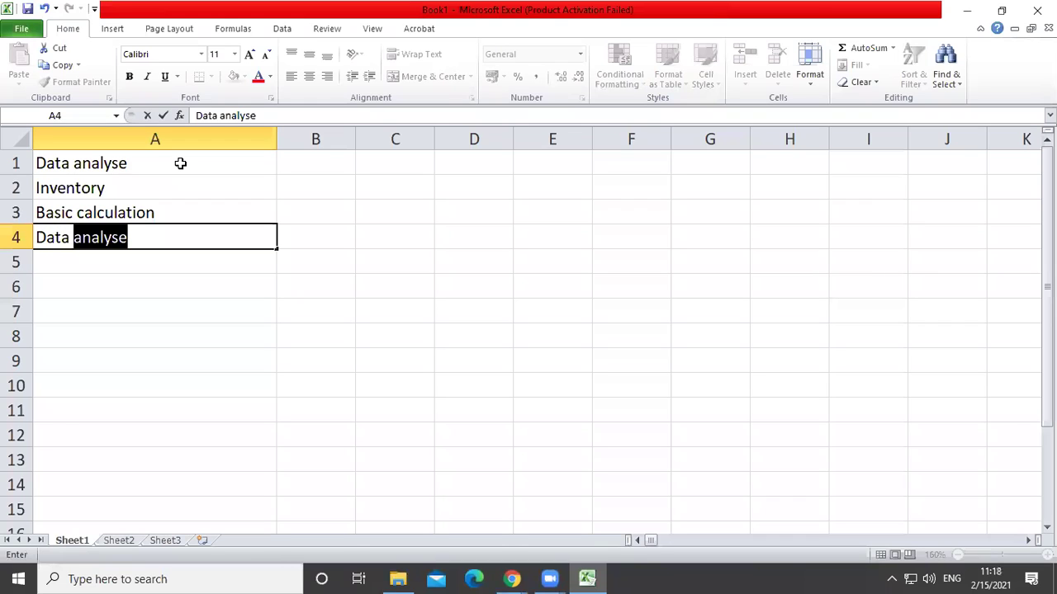
{"action": "type", "text": "base"}
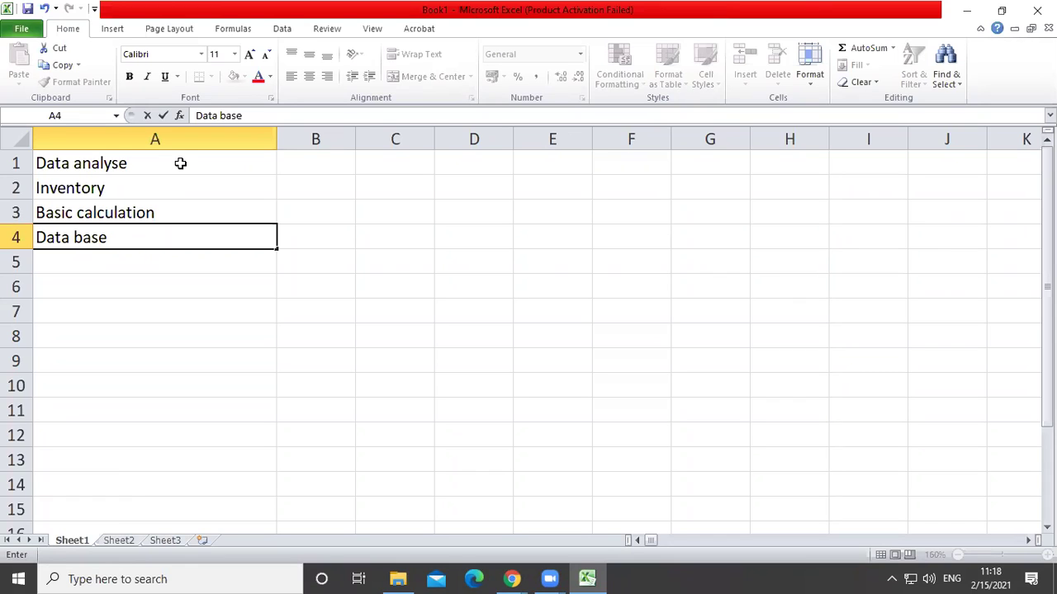
{"action": "key", "text": "Return"}
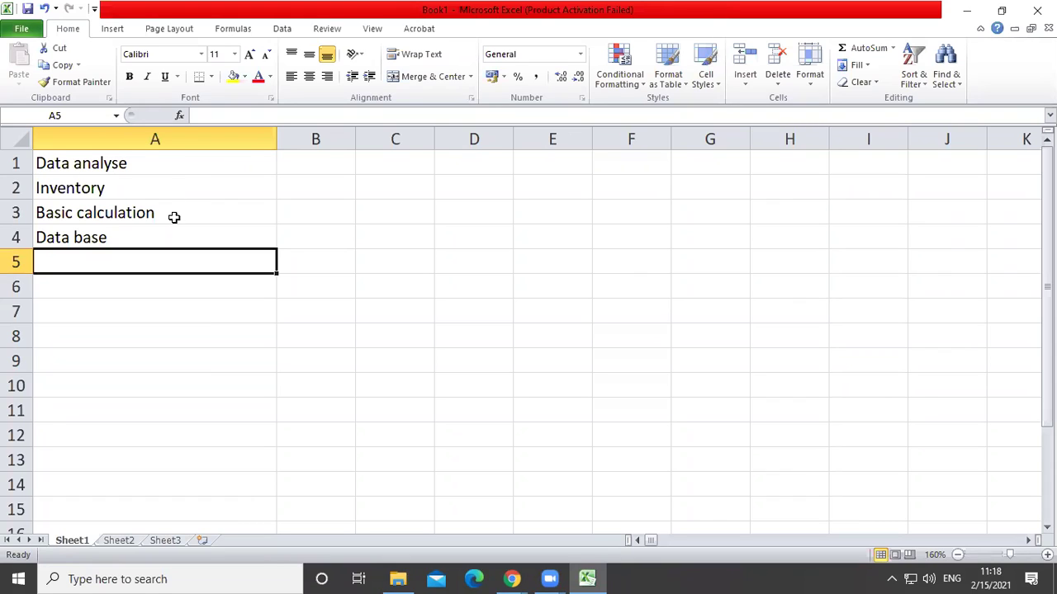
{"action": "type", "text": "Billing"}
{"action": "key", "text": "Return"}
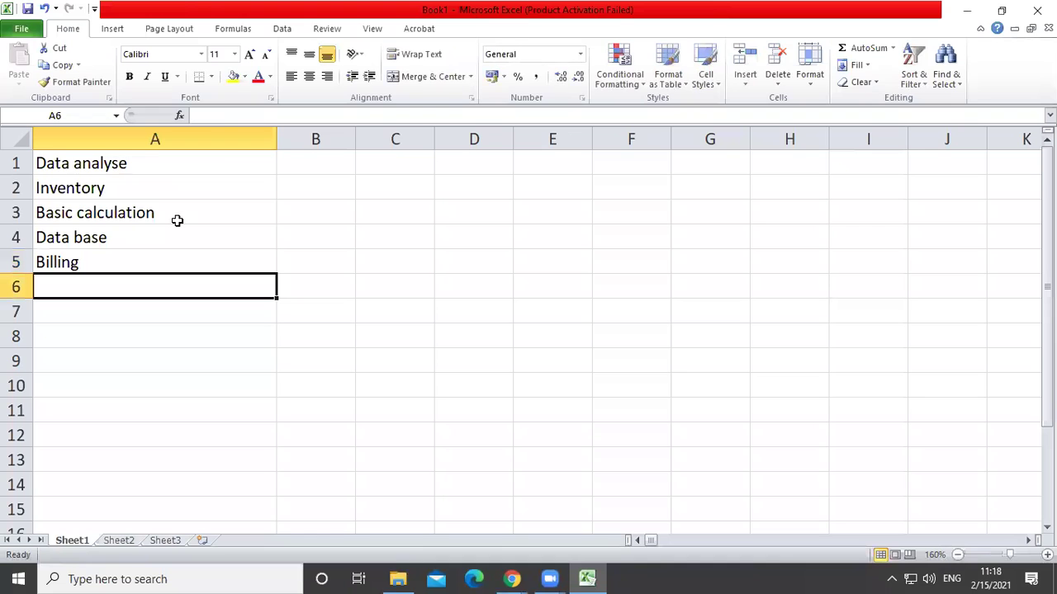
Zoom in and enter 'Mark sheet analysis' in cell A6, fixing the typo.
{"action": "scroll", "coordinate": [175, 227], "scroll_direction": "up", "scroll_amount": 3, "text": "ctrl"}
{"action": "scroll", "coordinate": [177, 227], "scroll_direction": "up", "scroll_amount": 2, "text": "ctrl"}
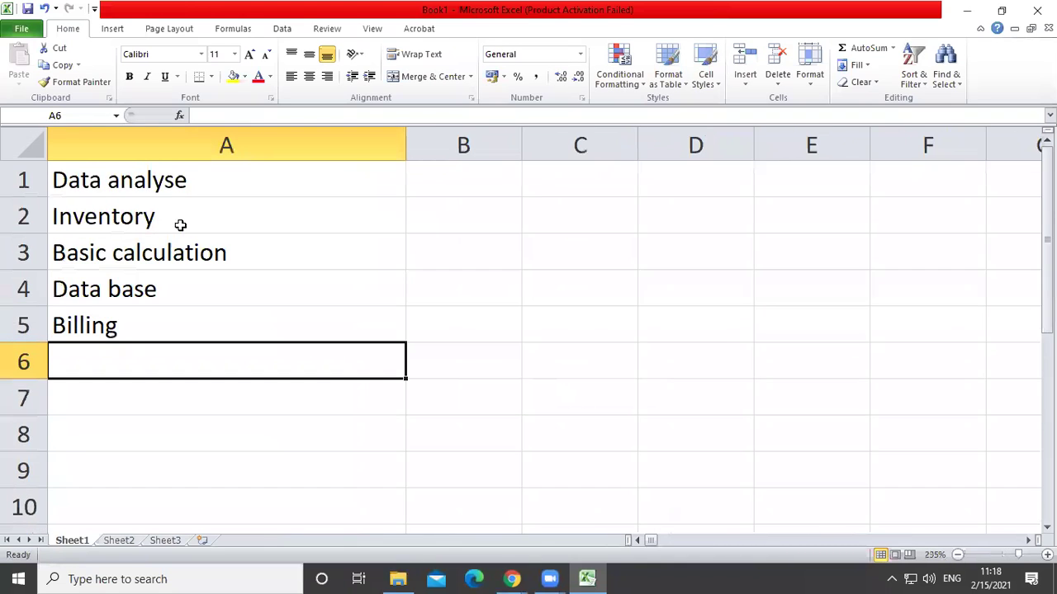
{"action": "scroll", "coordinate": [179, 227], "scroll_direction": "up", "scroll_amount": 4, "text": "ctrl"}
{"action": "scroll", "coordinate": [181, 229], "scroll_direction": "up", "scroll_amount": 1, "text": "ctrl"}
{"action": "mouse_move", "coordinate": [271, 198]}
{"action": "left_mouse_down"}
{"action": "mouse_move", "coordinate": [261, 261]}
{"action": "mouse_move", "coordinate": [281, 362]}
{"action": "mouse_move", "coordinate": [274, 382]}
{"action": "left_mouse_up"}
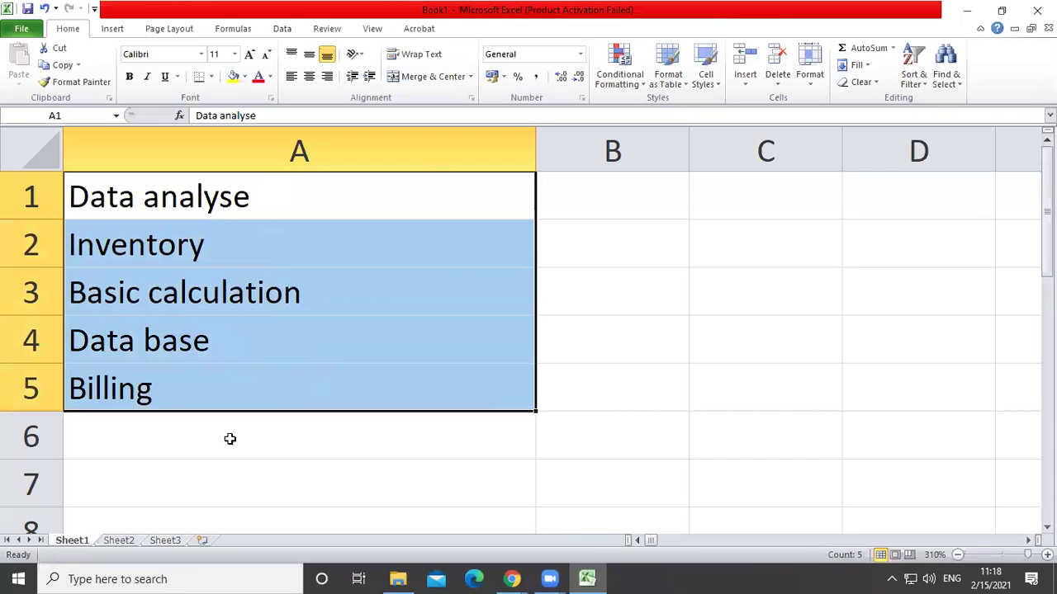
{"action": "left_click", "coordinate": [229, 438]}
{"action": "type", "text": "Mark s"}
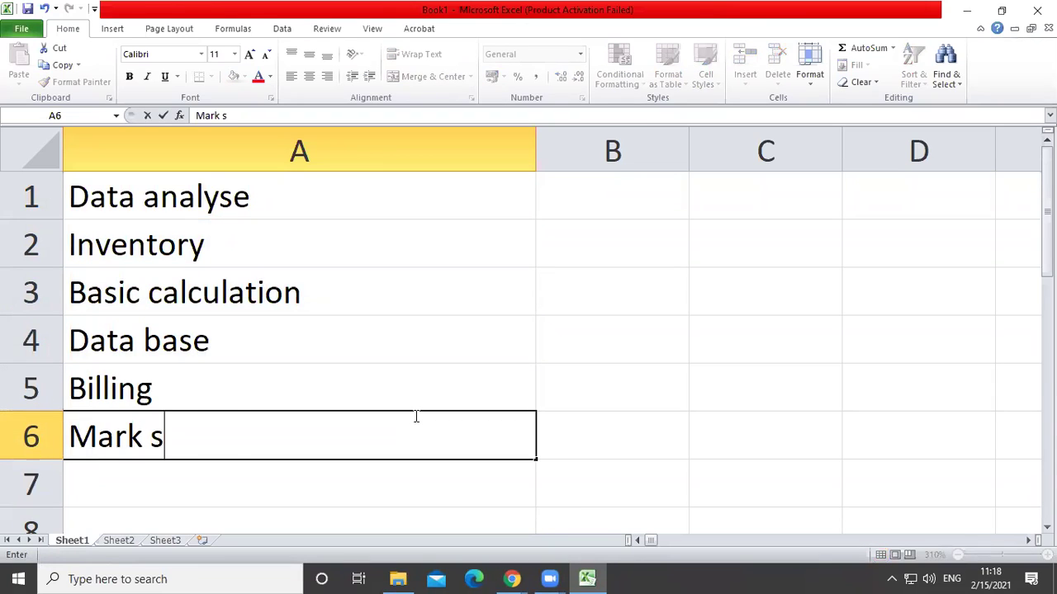
{"action": "type", "text": "heet analy"}
{"action": "type", "text": "ssi"}
{"action": "key", "text": "BackSpace"}
{"action": "key", "text": "BackSpace"}
{"action": "type", "text": "is"}
{"action": "key", "text": "Return"}
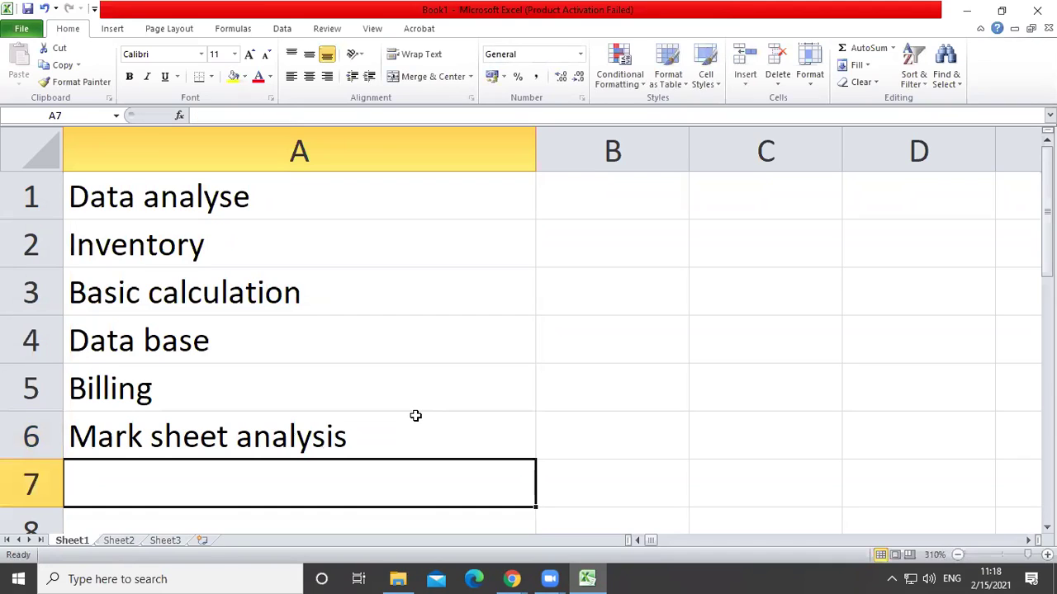
Zoom back out and narrow column A to width 20.00.
{"action": "left_click", "coordinate": [371, 436]}
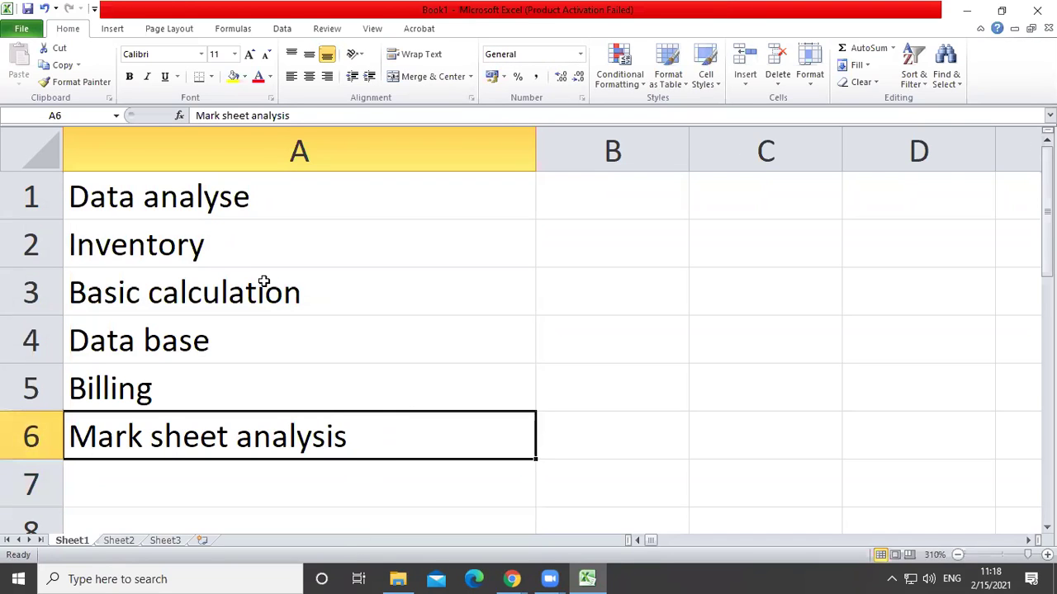
{"action": "scroll", "coordinate": [261, 281], "scroll_direction": "down", "scroll_amount": 3}
{"action": "scroll", "coordinate": [263, 281], "scroll_direction": "down", "scroll_amount": 3}
{"action": "scroll", "coordinate": [264, 281], "scroll_direction": "down", "scroll_amount": 3}
{"action": "scroll", "coordinate": [263, 281], "scroll_direction": "down", "scroll_amount": 1}
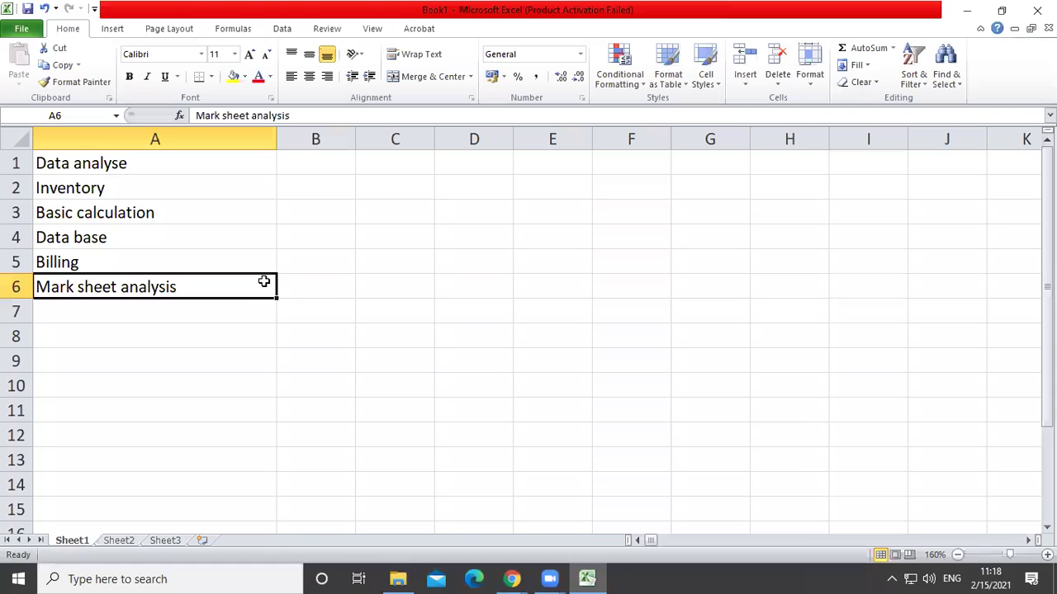
{"action": "scroll", "coordinate": [264, 282], "scroll_direction": "down", "scroll_amount": 2}
{"action": "mouse_move", "coordinate": [228, 137]}
{"action": "left_mouse_down"}
{"action": "mouse_move", "coordinate": [175, 157]}
{"action": "mouse_move", "coordinate": [139, 256]}
{"action": "left_mouse_up"}
Delete the A1:A6 list and narrow column A back to standard width.
{"action": "left_click", "coordinate": [206, 221]}
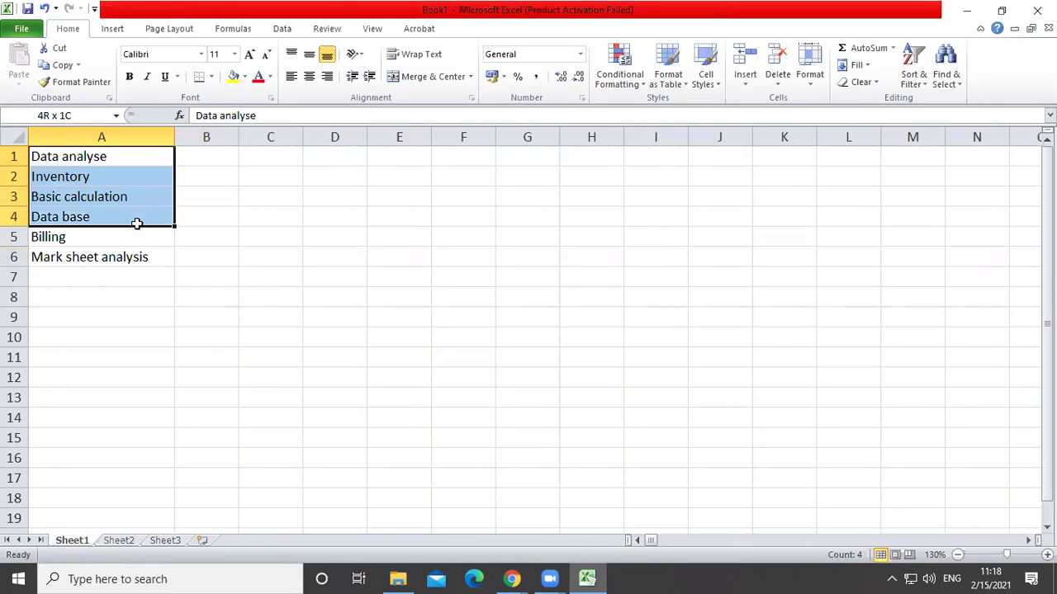
{"action": "left_click", "coordinate": [232, 262]}
{"action": "left_click_drag", "start_coordinate": [111, 157], "coordinate": [130, 257]}
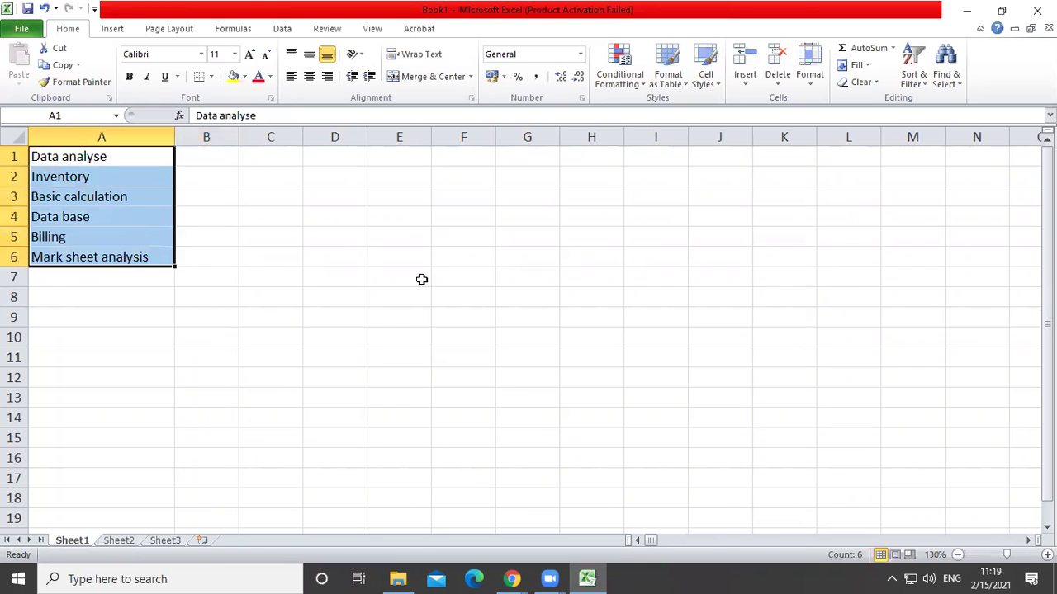
{"action": "key", "text": "Delete"}
{"action": "left_click", "coordinate": [207, 237]}
{"action": "left_click_drag", "start_coordinate": [174, 137], "coordinate": [99, 152]}
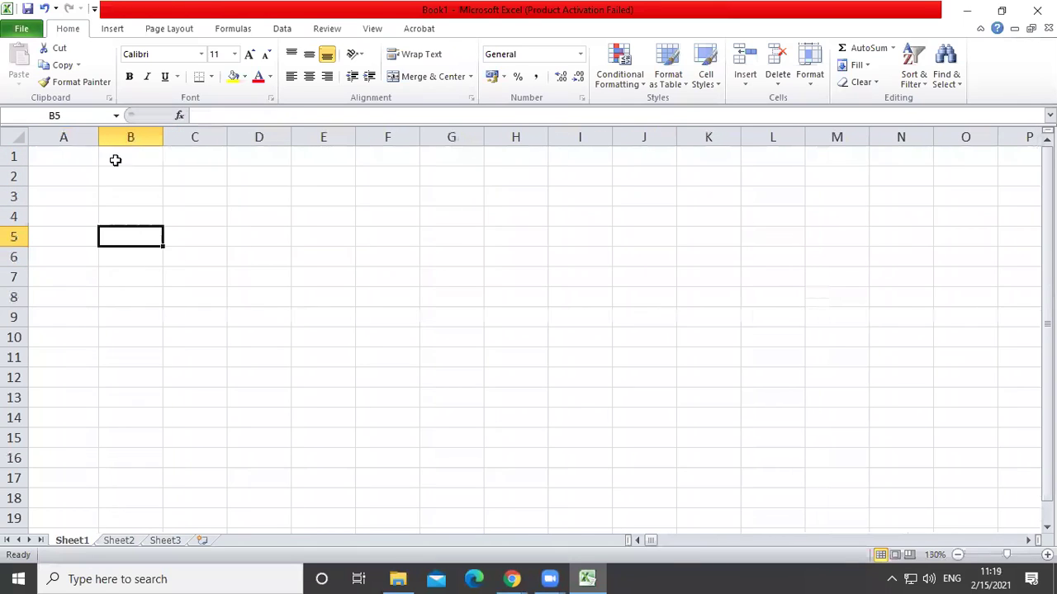
Select columns A through E in turn, then cells F5, E3, F3 and E2, ending at A1.
{"action": "left_click", "coordinate": [311, 195]}
{"action": "left_click", "coordinate": [72, 137]}
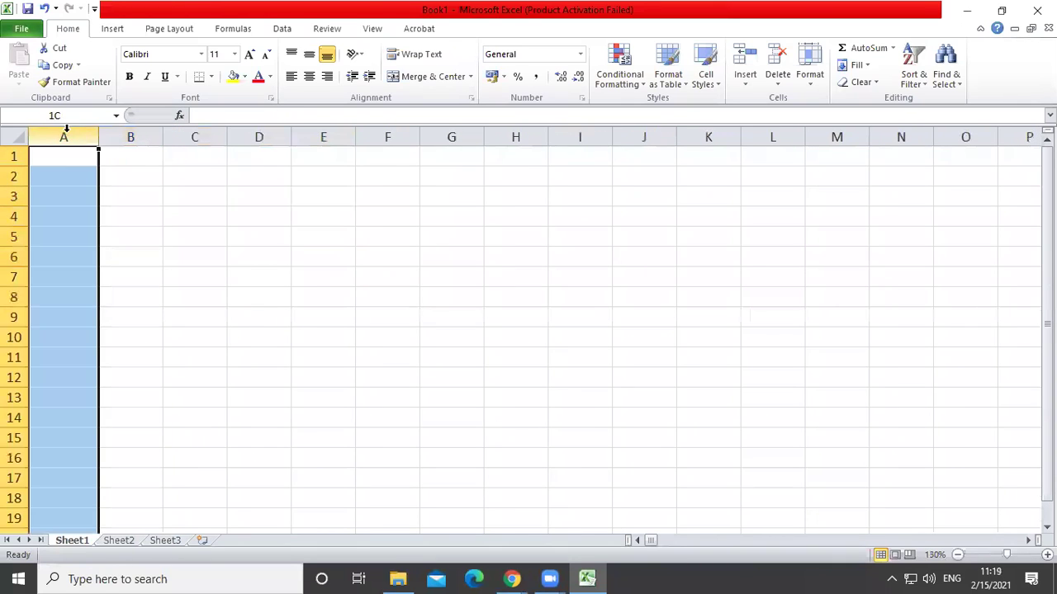
{"action": "left_click", "coordinate": [132, 137]}
{"action": "left_click", "coordinate": [195, 137]}
{"action": "left_click", "coordinate": [261, 134]}
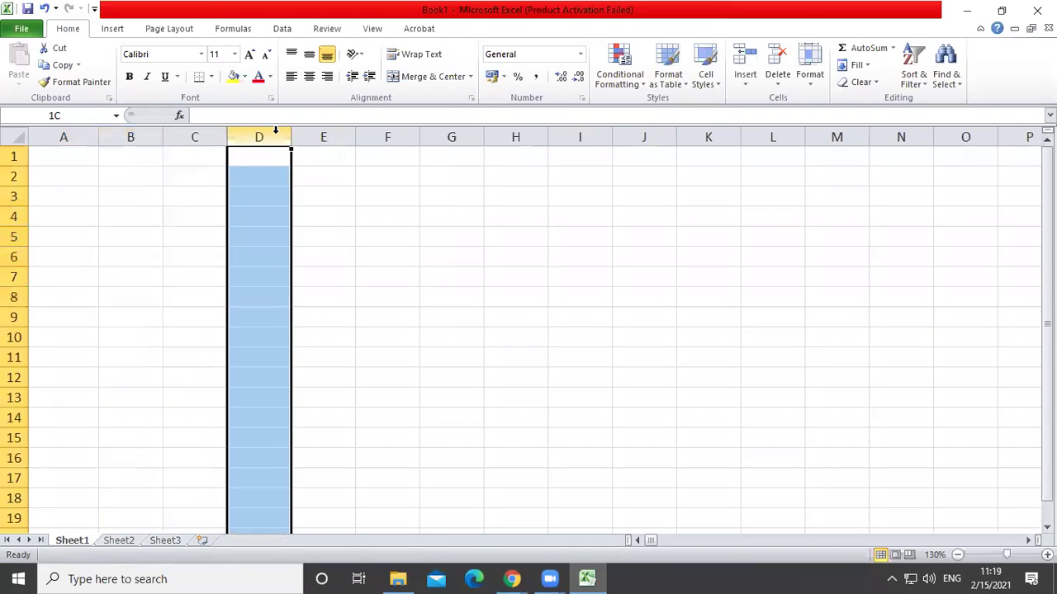
{"action": "left_click", "coordinate": [323, 135]}
{"action": "left_click", "coordinate": [418, 240]}
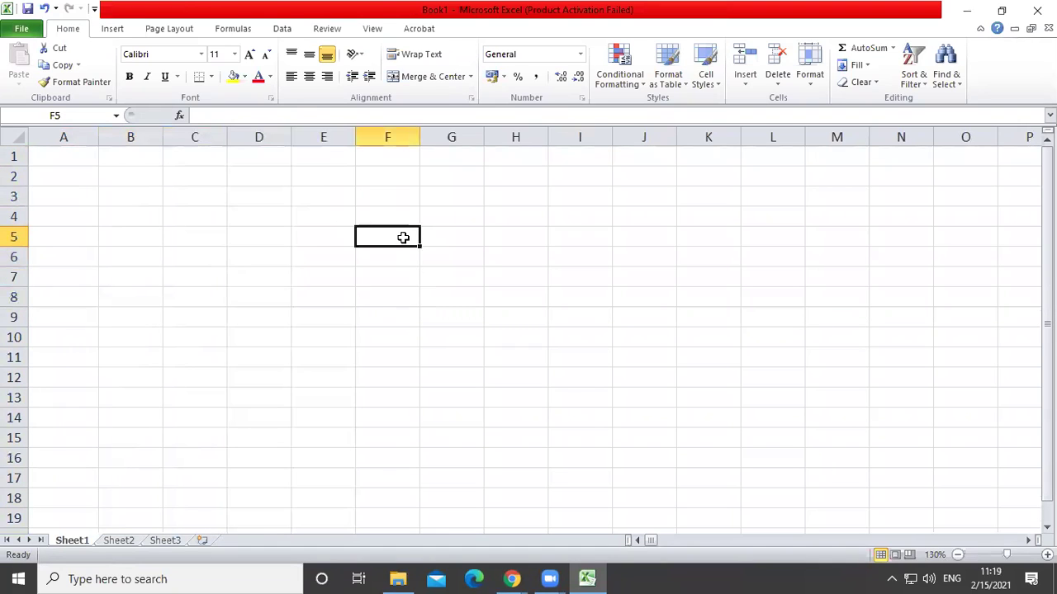
{"action": "left_click", "coordinate": [314, 199]}
{"action": "left_click", "coordinate": [368, 199]}
{"action": "left_click", "coordinate": [322, 171]}
{"action": "left_click", "coordinate": [333, 196]}
{"action": "left_click", "coordinate": [367, 195]}
{"action": "left_click", "coordinate": [86, 159]}
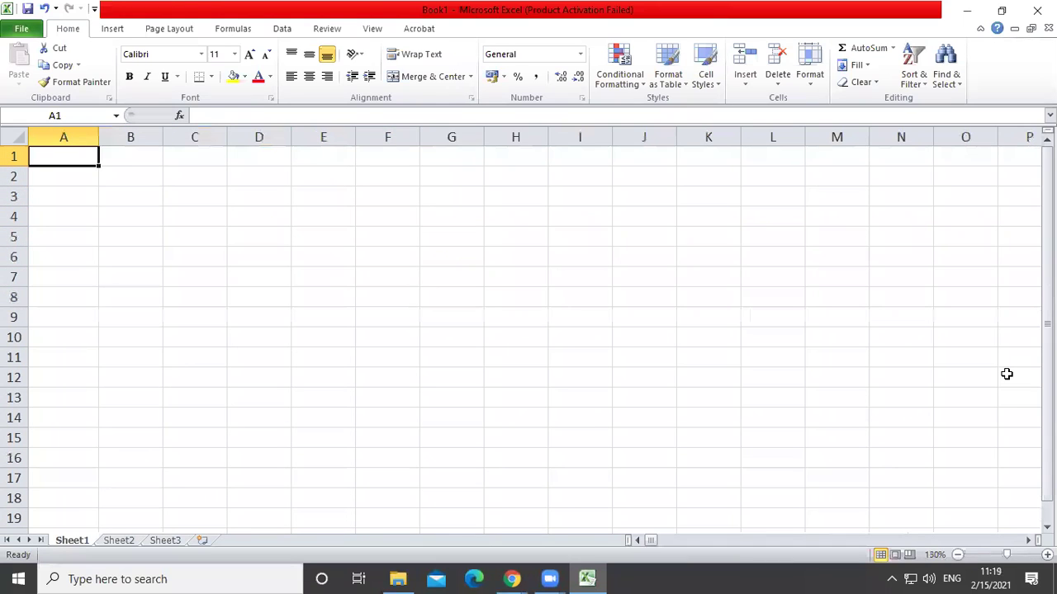
Enter the headers S. No, Name and City in cells A1 to C1.
{"action": "type", "text": "S."}
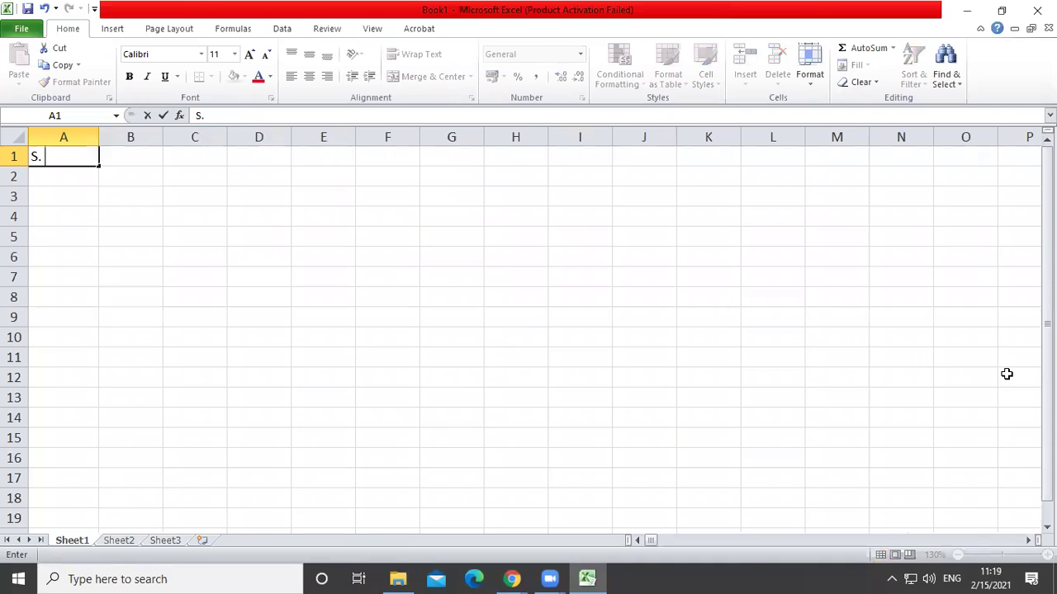
{"action": "type", "text": " No."}
{"action": "key", "text": "Tab"}
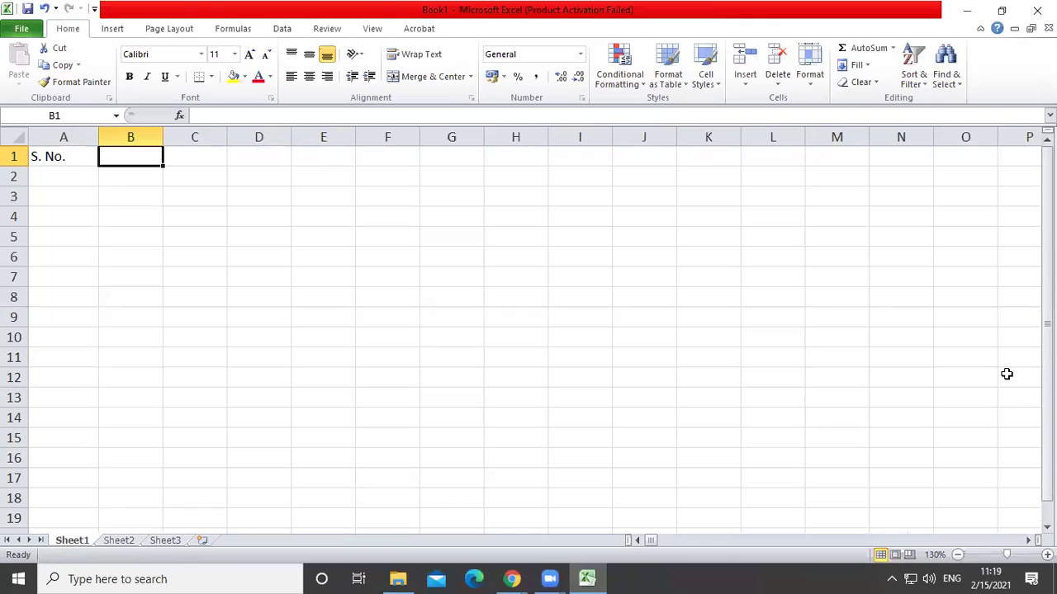
{"action": "type", "text": "Name"}
{"action": "key", "text": "Tab"}
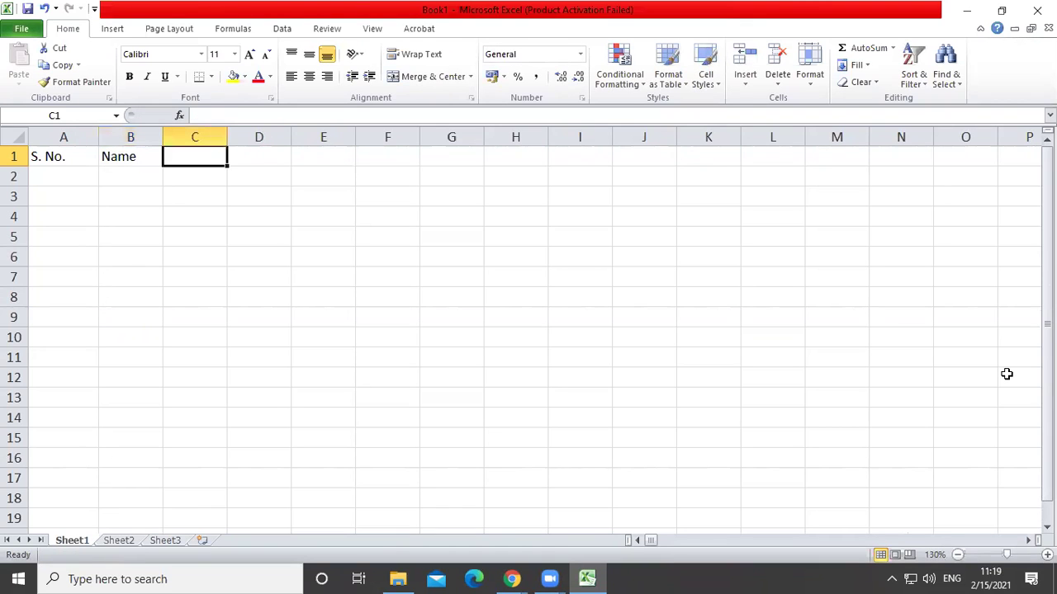
{"action": "type", "text": "City"}
{"action": "key", "text": "Tab"}
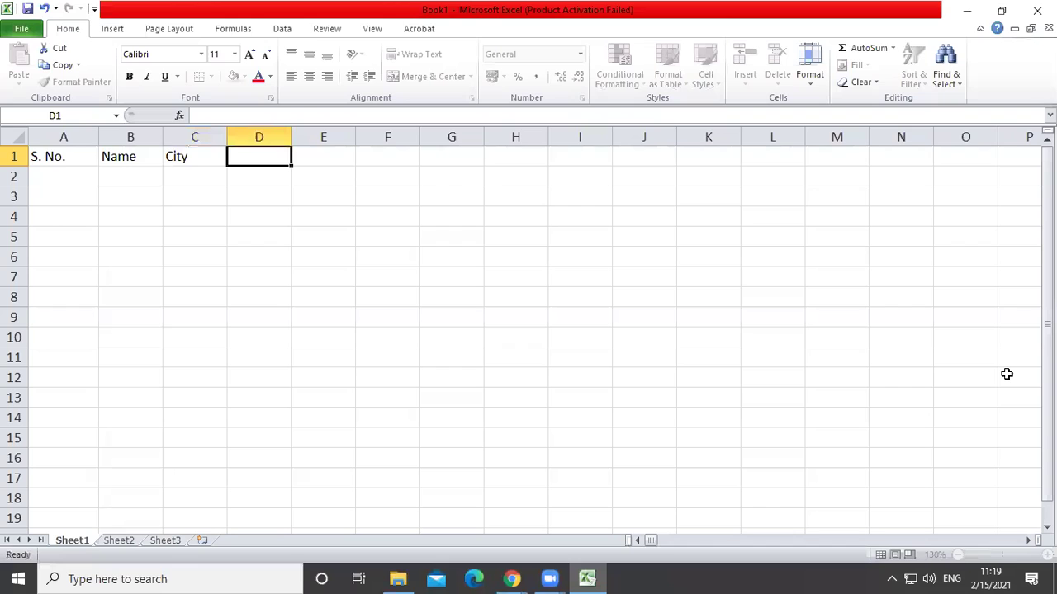
Select cells C3, D3 and D4, then the whole of column D.
{"action": "left_click", "coordinate": [183, 201]}
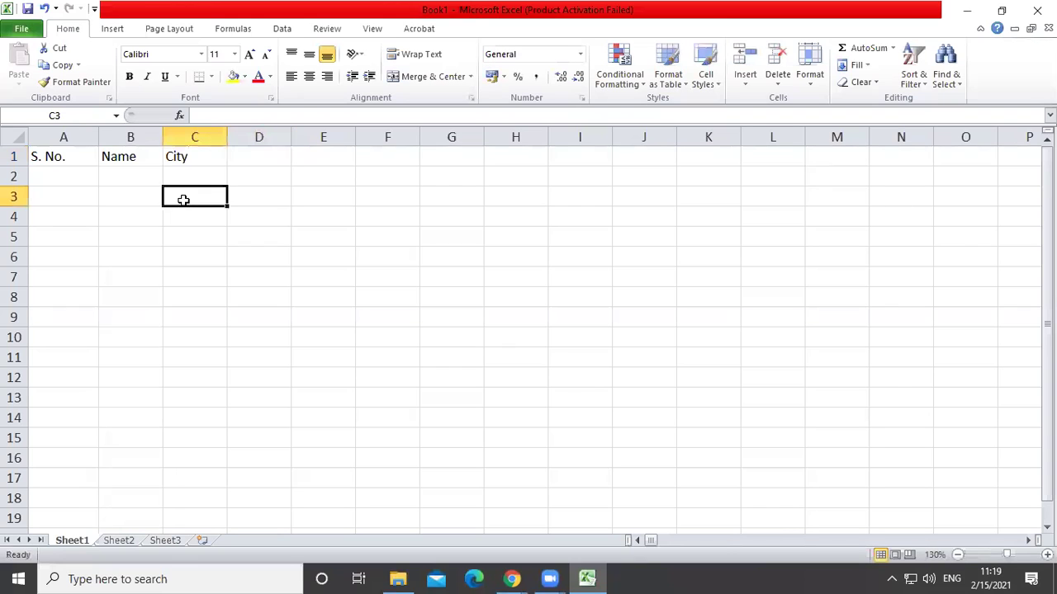
{"action": "left_click", "coordinate": [268, 202]}
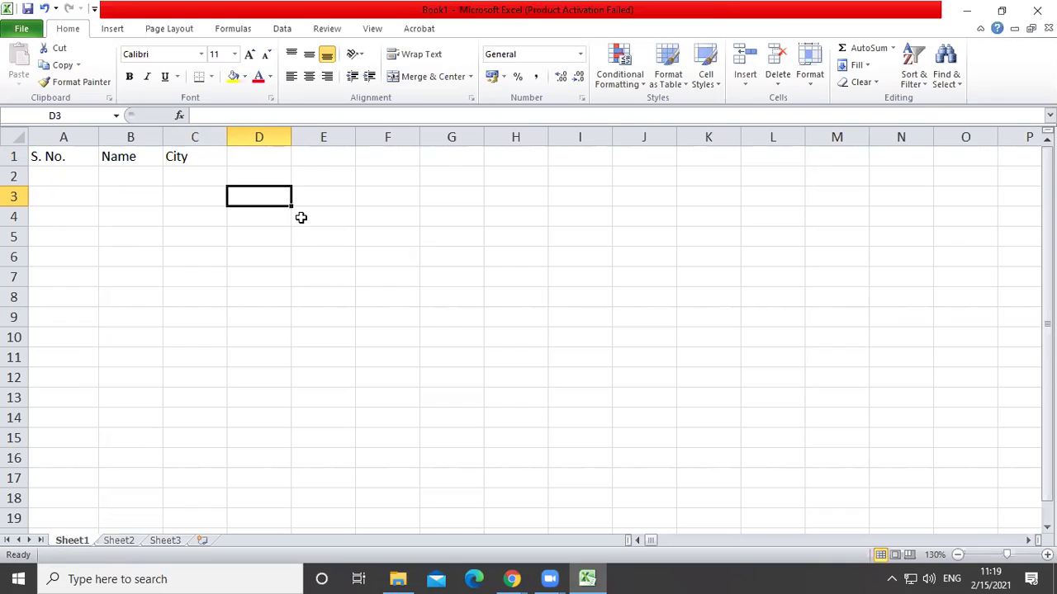
{"action": "left_click", "coordinate": [262, 215]}
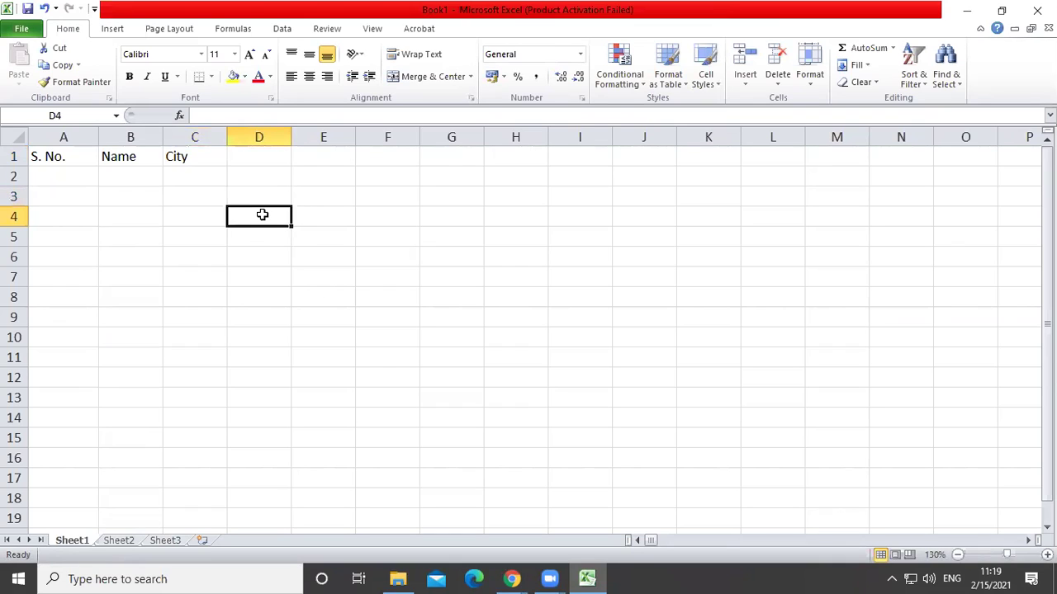
{"action": "left_click", "coordinate": [266, 132]}
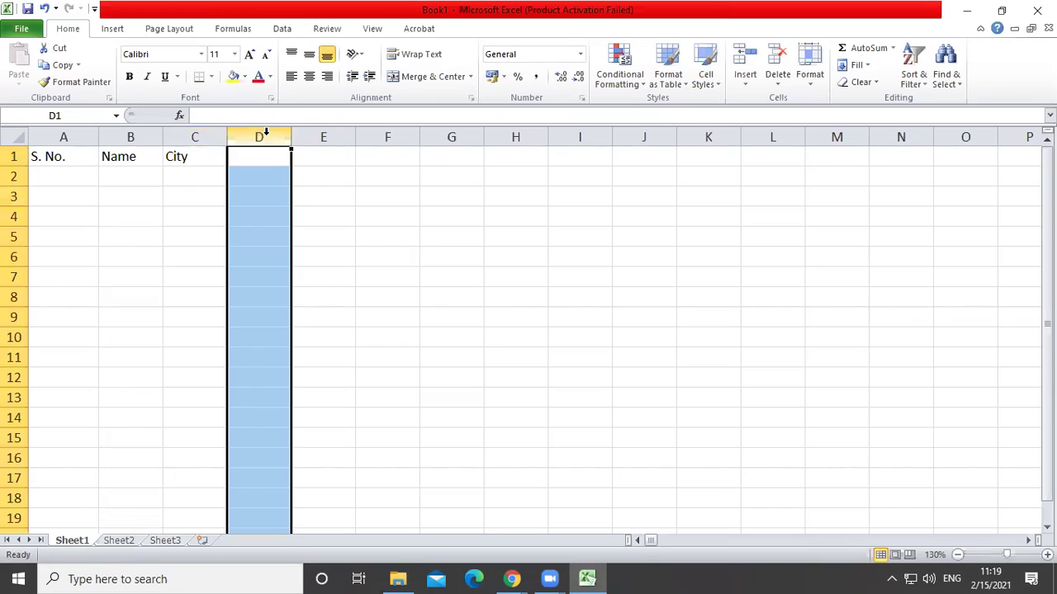
{"action": "left_click", "coordinate": [11, 218]}
{"action": "left_click", "coordinate": [284, 282]}
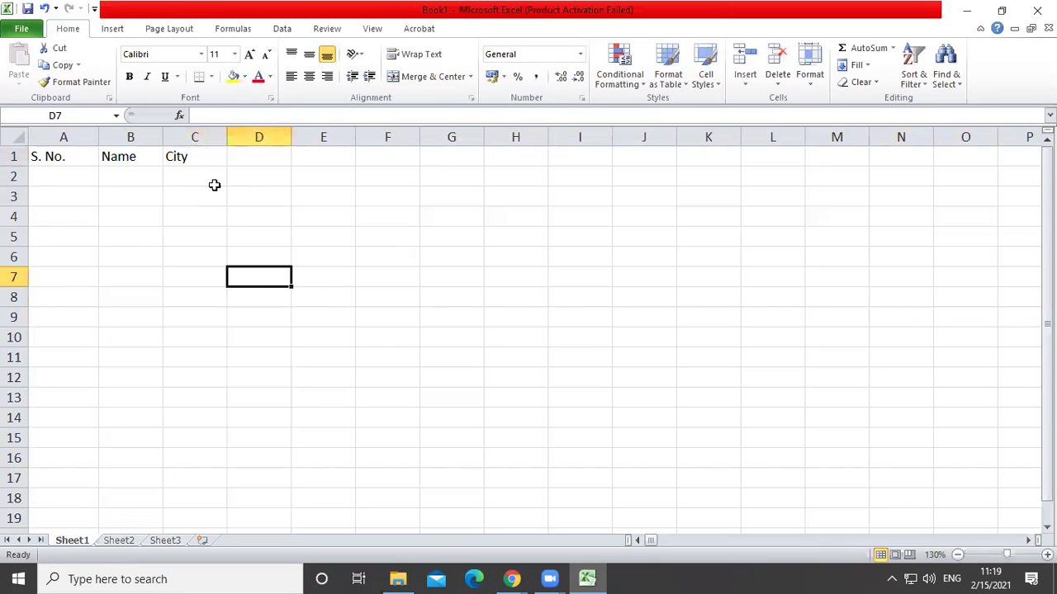
{"action": "left_click", "coordinate": [196, 155]}
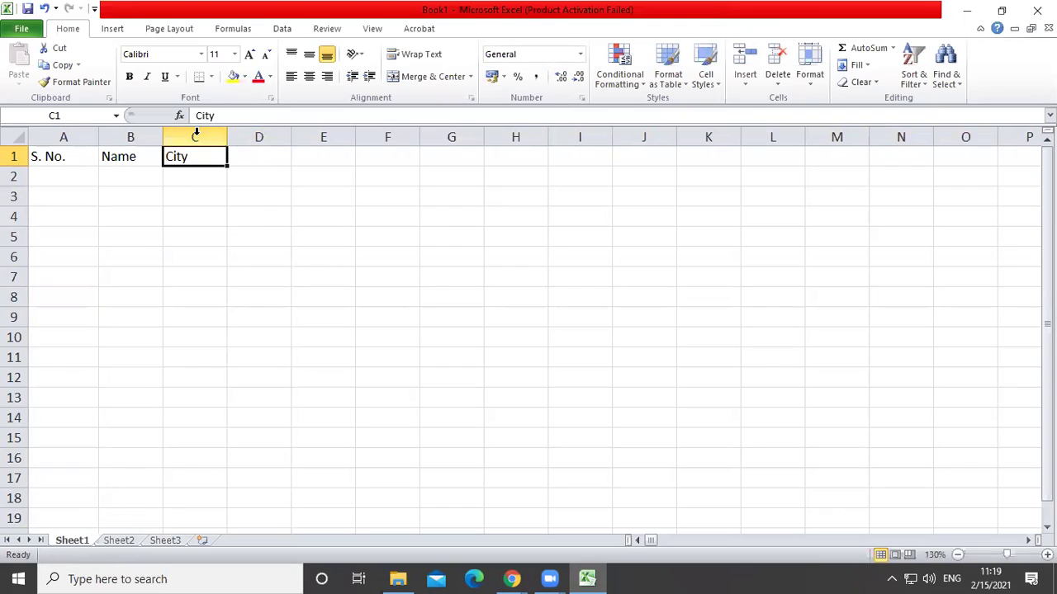
{"action": "left_click", "coordinate": [81, 113]}
{"action": "left_click", "coordinate": [261, 275]}
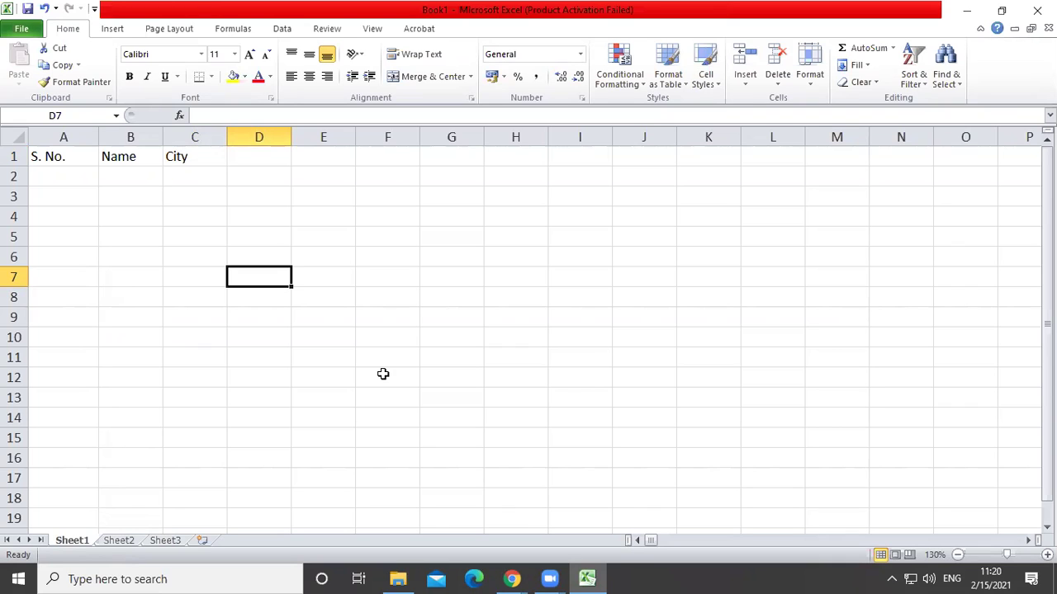
{"action": "scroll", "coordinate": [323, 273], "scroll_direction": "up", "scroll_amount": 4}
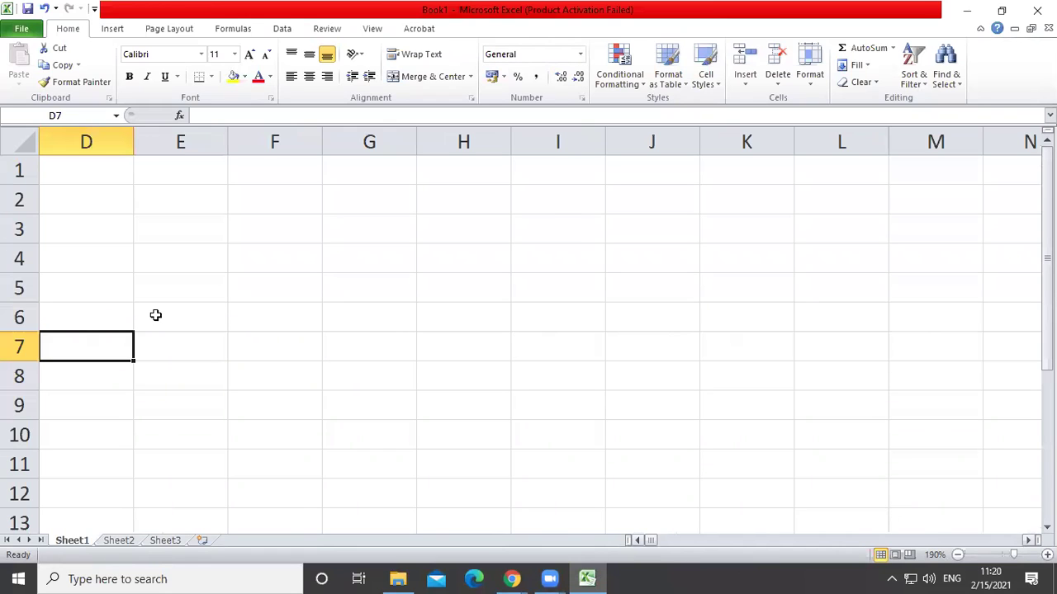
{"action": "key", "text": "Left"}
{"action": "key", "text": "Left"}
{"action": "key", "text": "Left"}
{"action": "key", "text": "Right"}
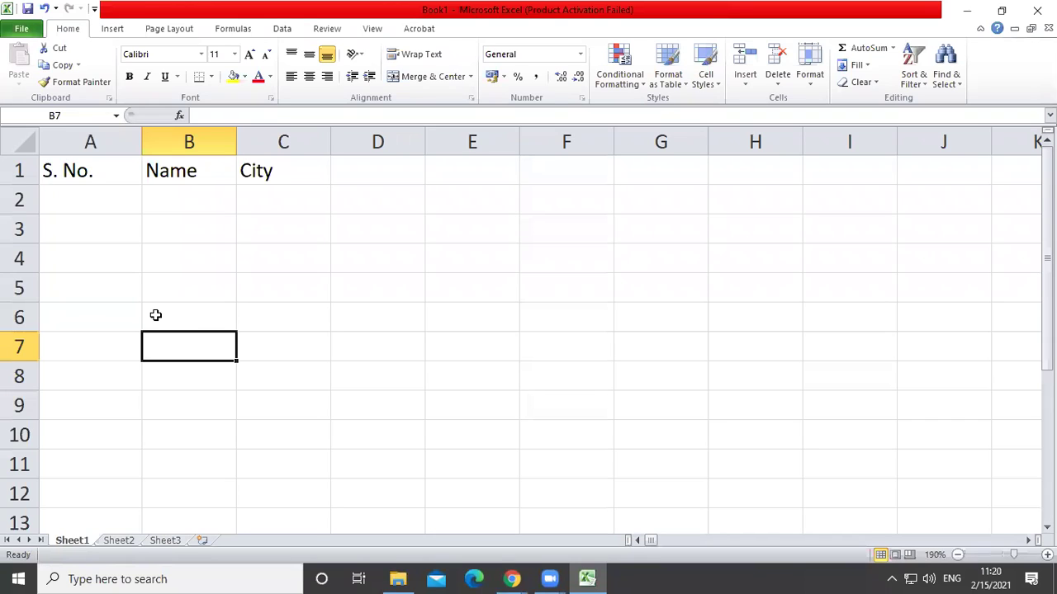
Enter XFD in cell B7 and the word Cell in C3.
{"action": "type", "text": "XFD"}
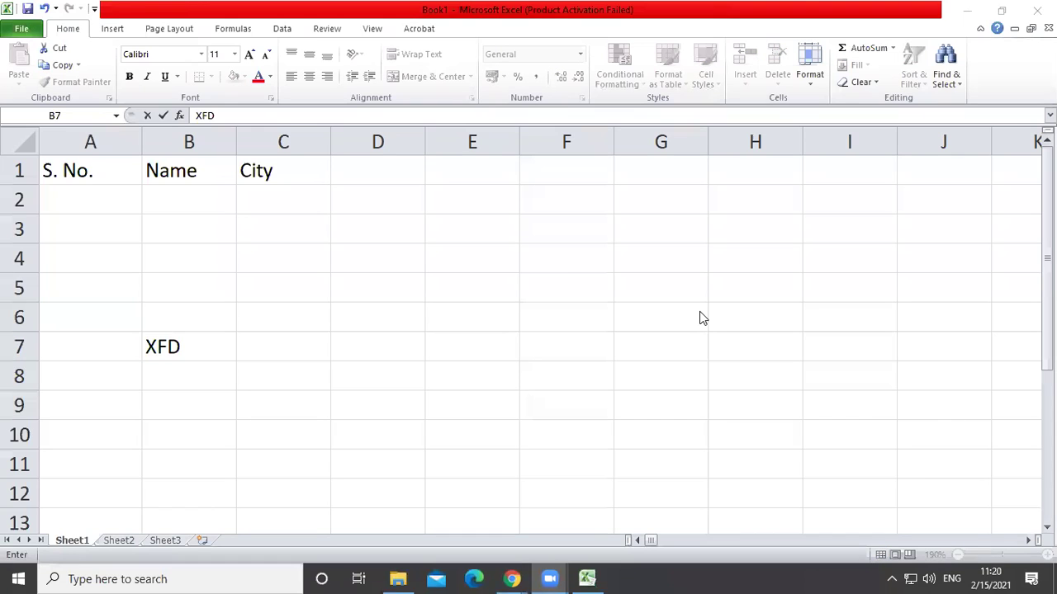
{"action": "left_click", "coordinate": [199, 347]}
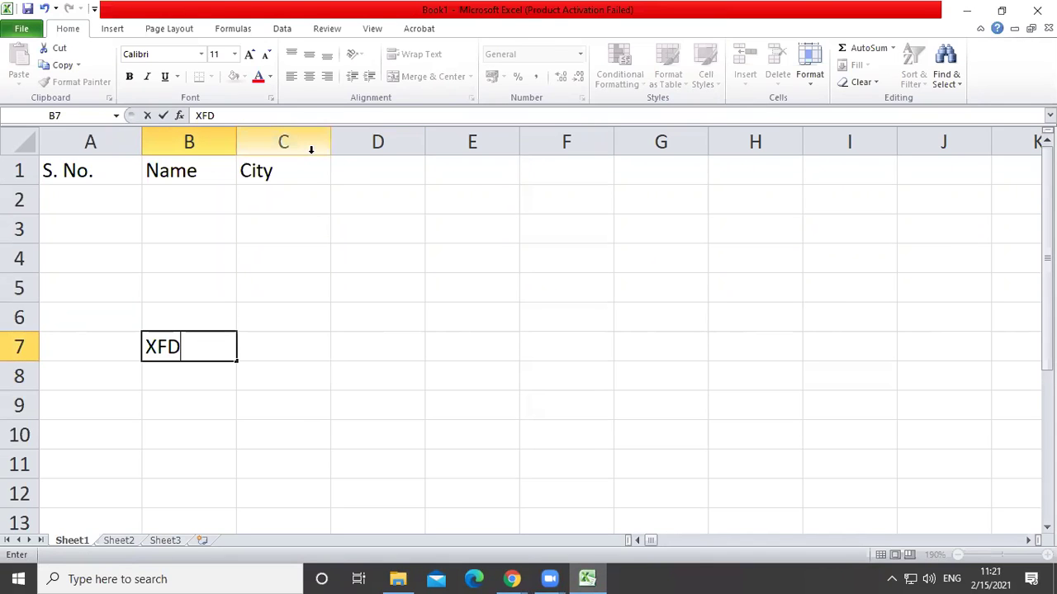
{"action": "left_click", "coordinate": [253, 203]}
{"action": "left_click", "coordinate": [274, 236]}
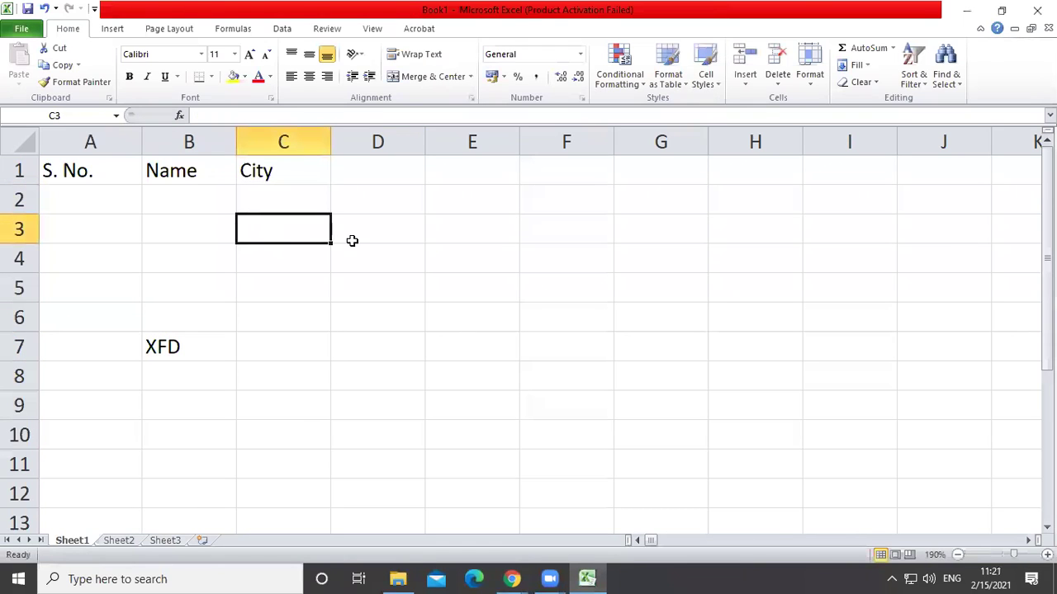
{"action": "type", "text": "Cell"}
{"action": "key", "text": "Return"}
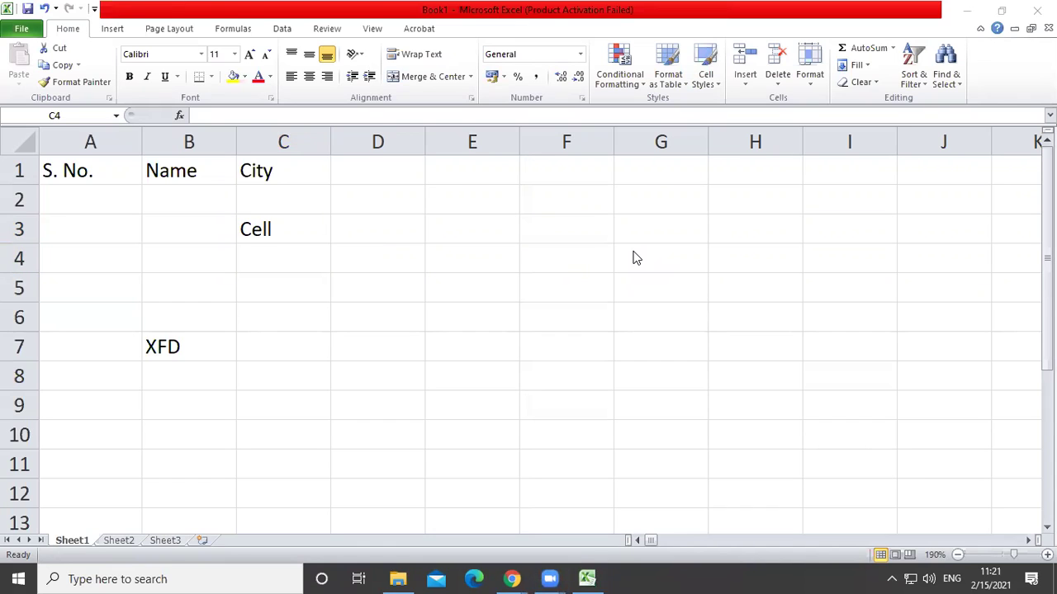
Extend B7 to XFD1048576, widen column B to fit it, then clear B7.
{"action": "double_click", "coordinate": [183, 345]}
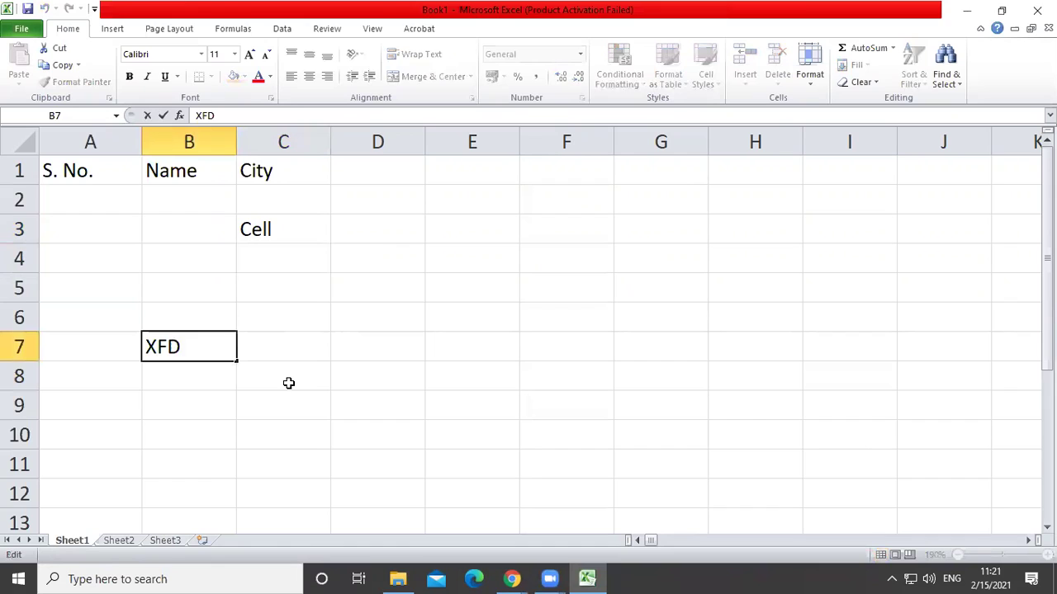
{"action": "type", "text": "10"}
{"action": "type", "text": "48"}
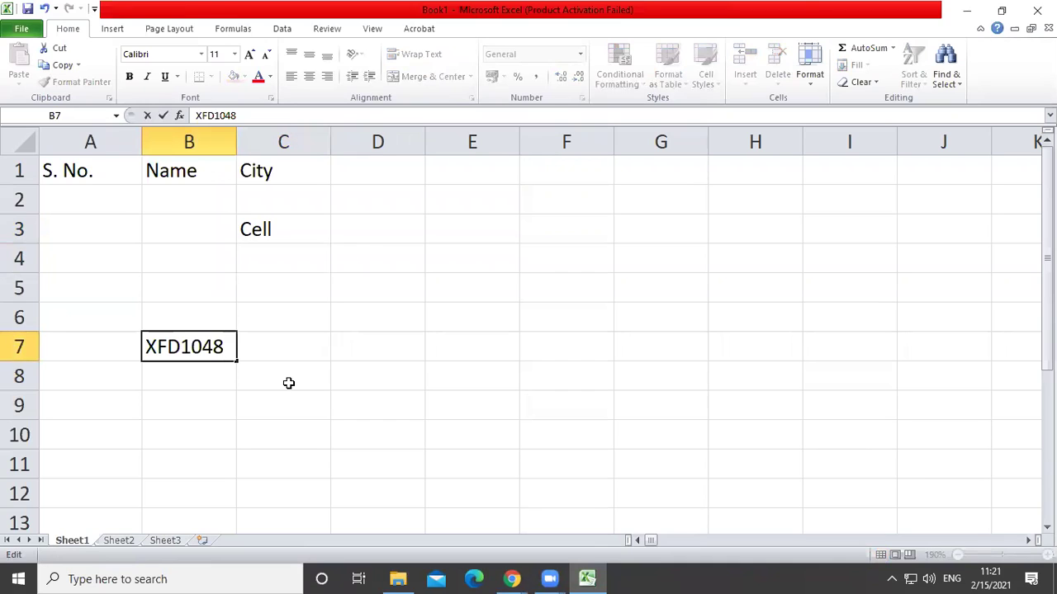
{"action": "type", "text": "576"}
{"action": "left_click", "coordinate": [209, 411]}
{"action": "left_click", "coordinate": [207, 350]}
{"action": "left_click_drag", "start_coordinate": [236, 142], "coordinate": [293, 142]}
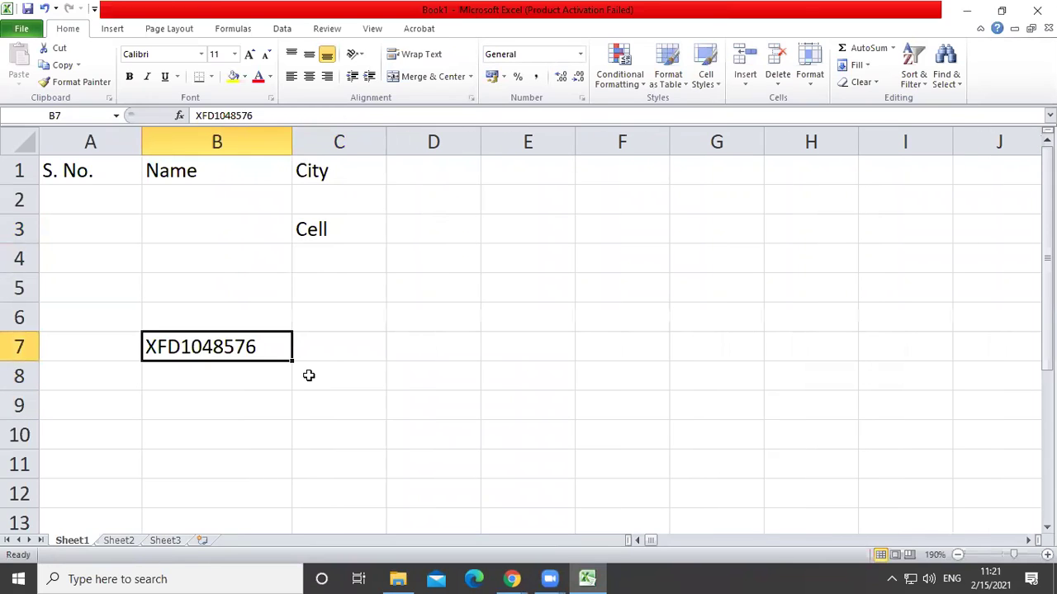
{"action": "key", "text": "Delete"}
{"action": "left_click", "coordinate": [330, 233]}
Clear the stray text from C3 and narrow columns A and B to fit their headings.
{"action": "key", "text": "Delete"}
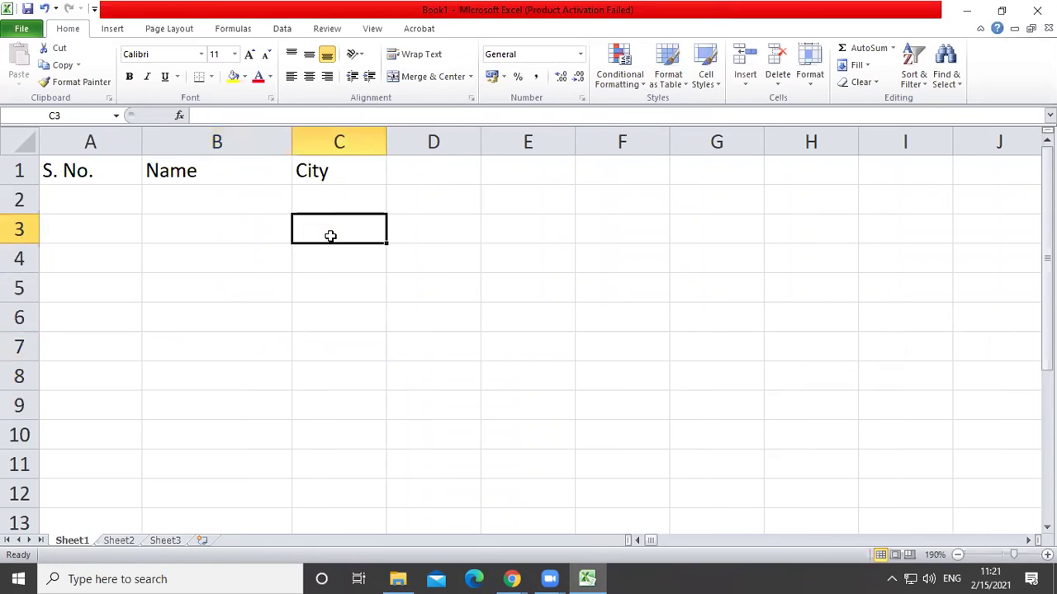
{"action": "left_click", "coordinate": [395, 172]}
{"action": "left_click_drag", "start_coordinate": [292, 142], "coordinate": [292, 145]}
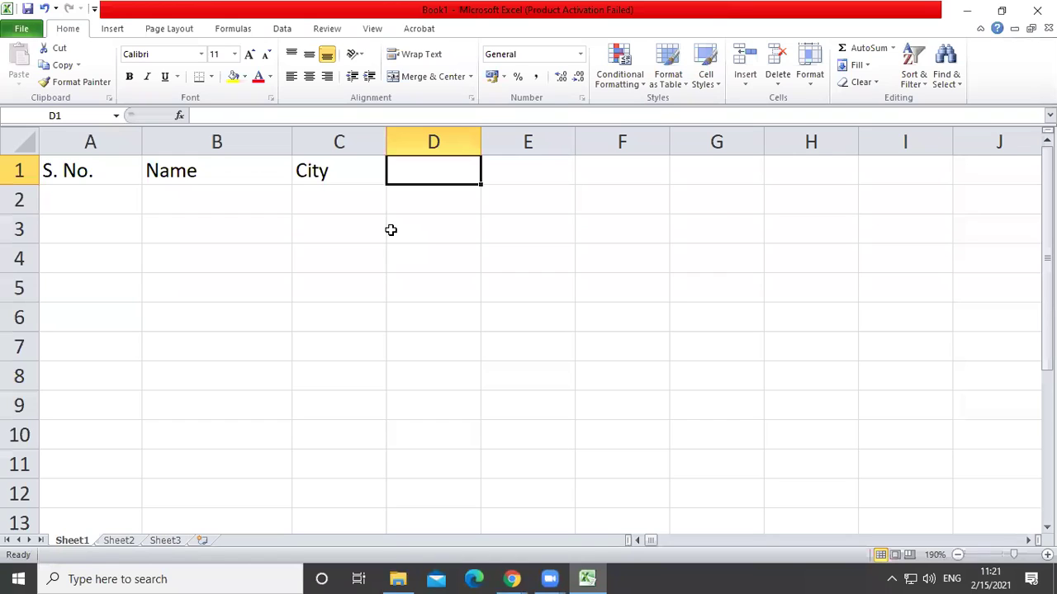
{"action": "left_click", "coordinate": [448, 199]}
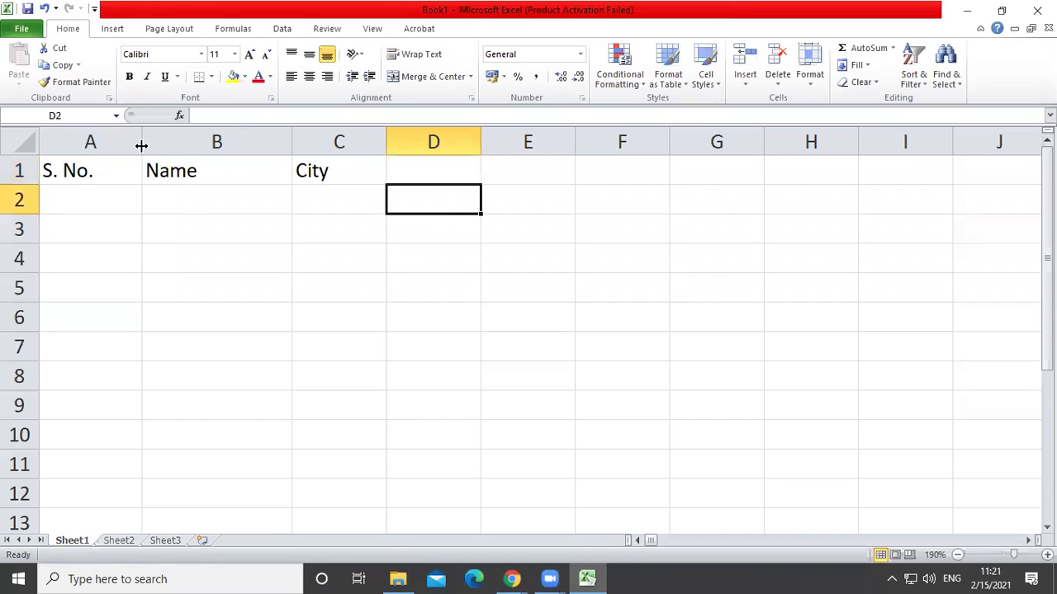
{"action": "left_click_drag", "start_coordinate": [141, 142], "coordinate": [105, 142]}
Enter the headings Salary in D1 and Bonus in E1.
{"action": "left_click", "coordinate": [283, 172]}
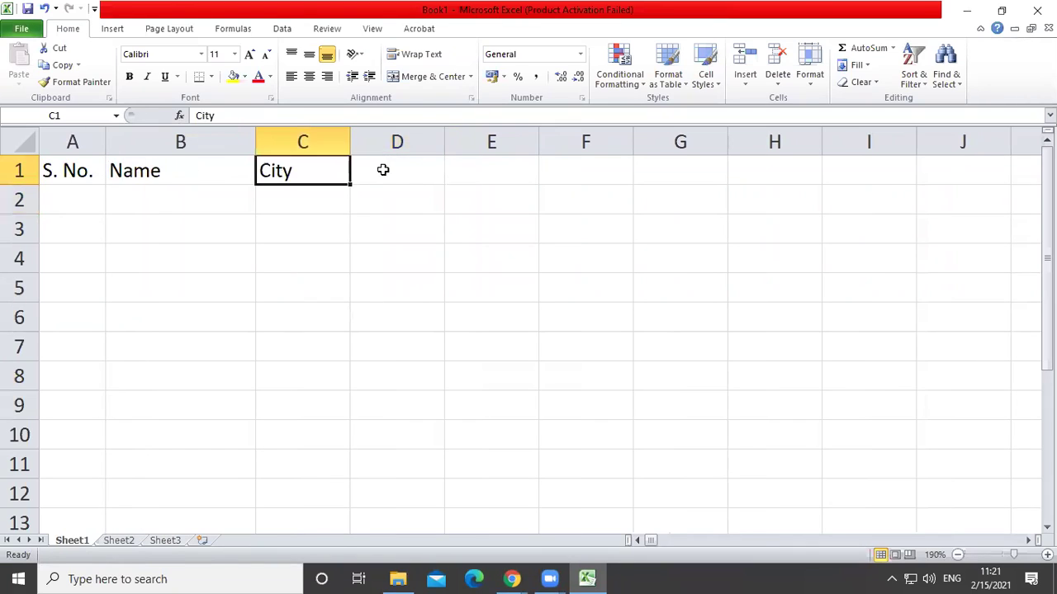
{"action": "left_click", "coordinate": [396, 170]}
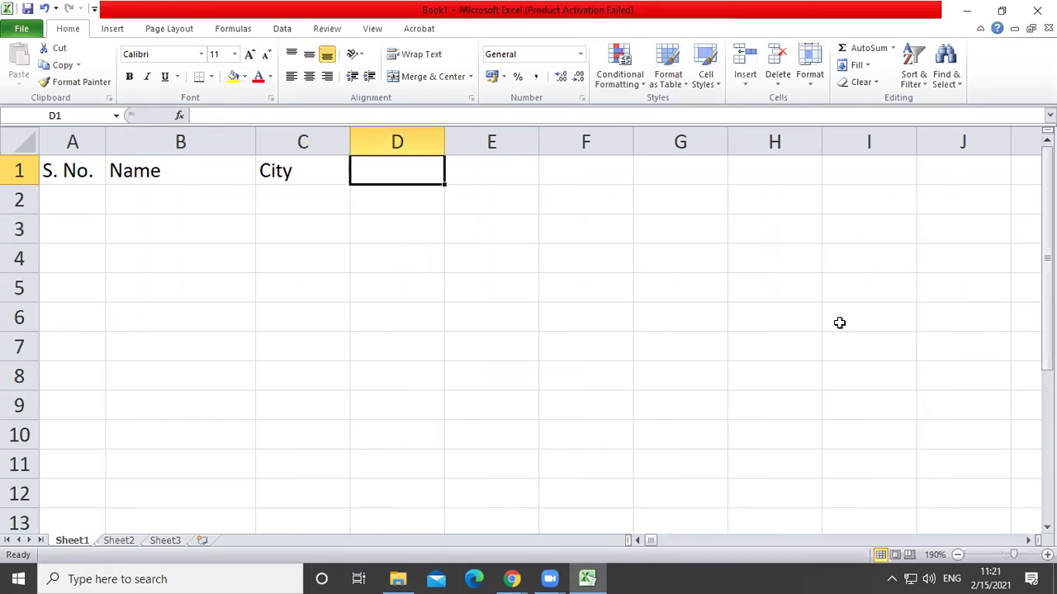
{"action": "type", "text": "Sala"}
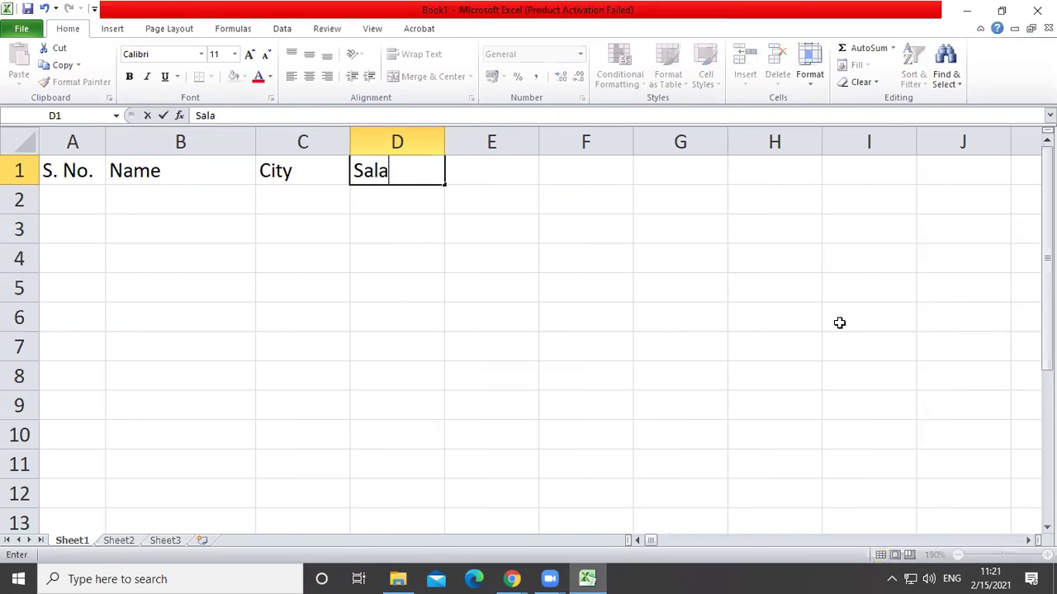
{"action": "type", "text": "ry"}
{"action": "key", "text": "Tab"}
{"action": "type", "text": "Bonus"}
{"action": "key", "text": "Return"}
Enter serial numbers 1 and 2 in A2 and A3.
{"action": "key", "text": "Left"}
{"action": "key", "text": "Left"}
{"action": "key", "text": "Left"}
{"action": "key", "text": "Left"}
{"action": "type", "text": "1"}
{"action": "key", "text": "Return"}
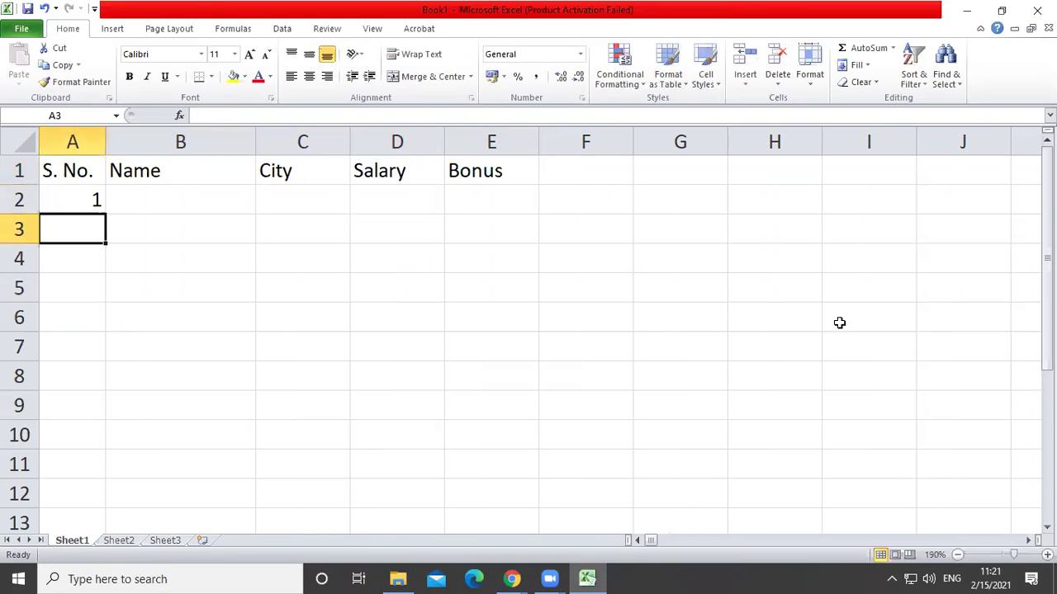
{"action": "type", "text": "2"}
{"action": "key", "text": "Return"}
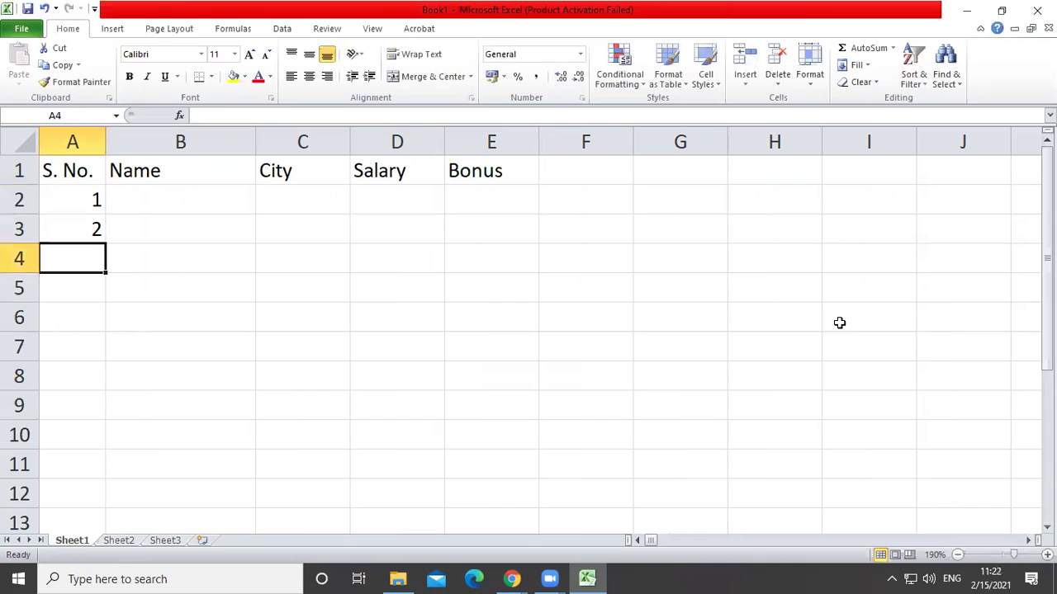
Select A2:A3, then try typing 3 and 4 into A4:A5 and delete them again.
{"action": "left_click", "coordinate": [178, 201]}
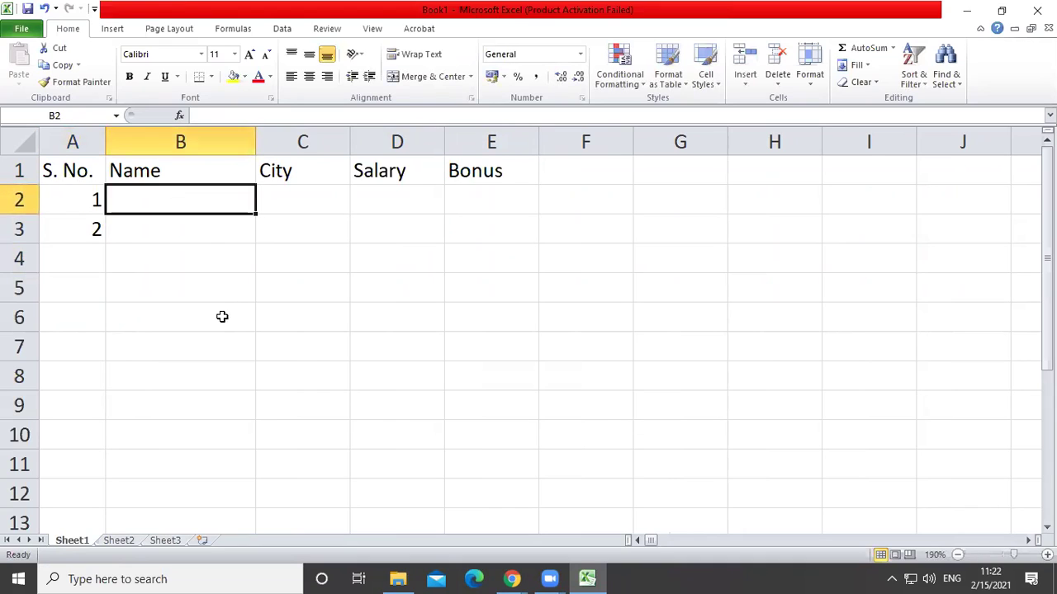
{"action": "left_click_drag", "start_coordinate": [83, 199], "coordinate": [83, 226]}
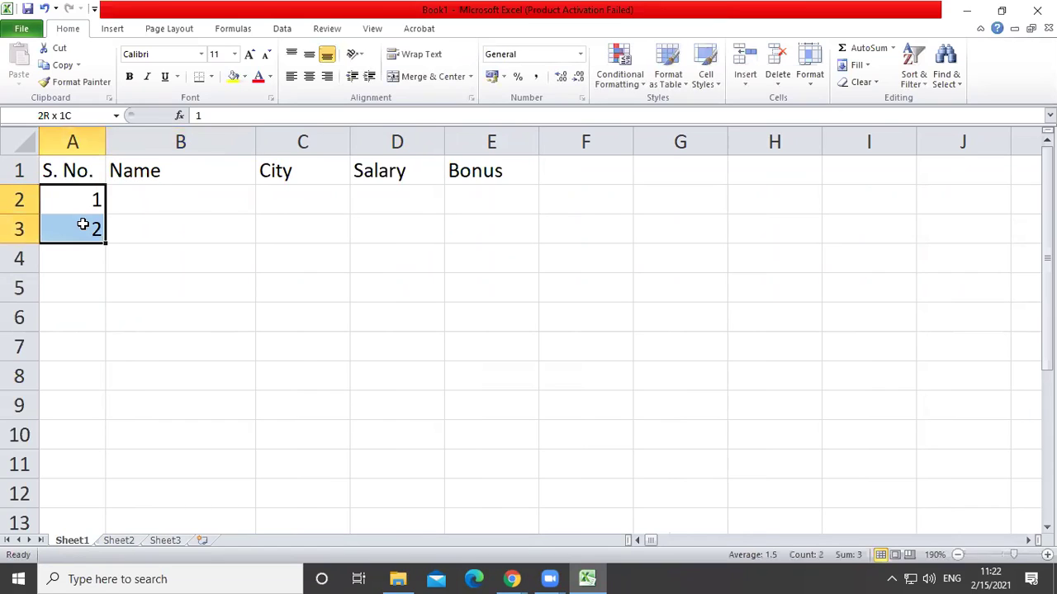
{"action": "left_click", "coordinate": [130, 240]}
{"action": "left_click_drag", "start_coordinate": [83, 200], "coordinate": [85, 227]}
{"action": "left_click", "coordinate": [86, 250]}
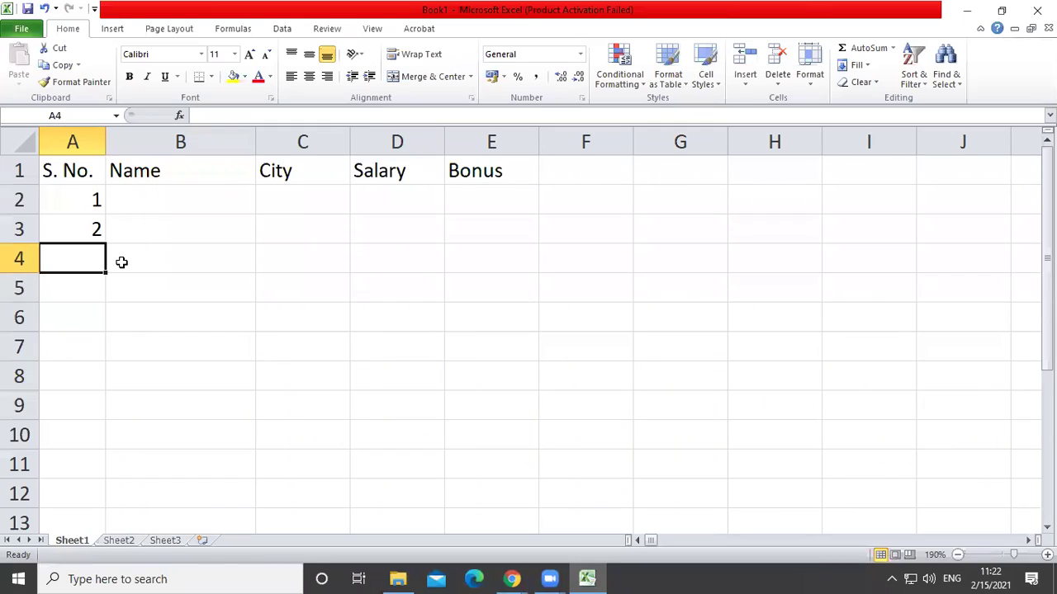
{"action": "type", "text": "3"}
{"action": "key", "text": "Return"}
{"action": "type", "text": "4"}
{"action": "key", "text": "Return"}
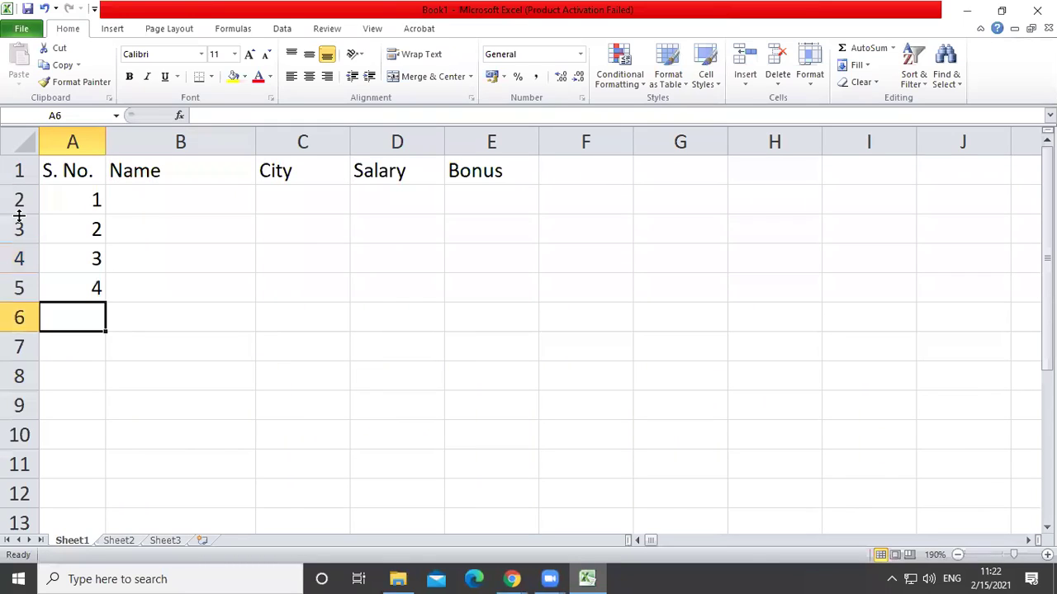
{"action": "left_click_drag", "start_coordinate": [86, 261], "coordinate": [86, 279]}
{"action": "key", "text": "Delete"}
Select A2:A3 and drag the series down to A11 to number rows 1 through 10.
{"action": "left_click", "coordinate": [171, 239]}
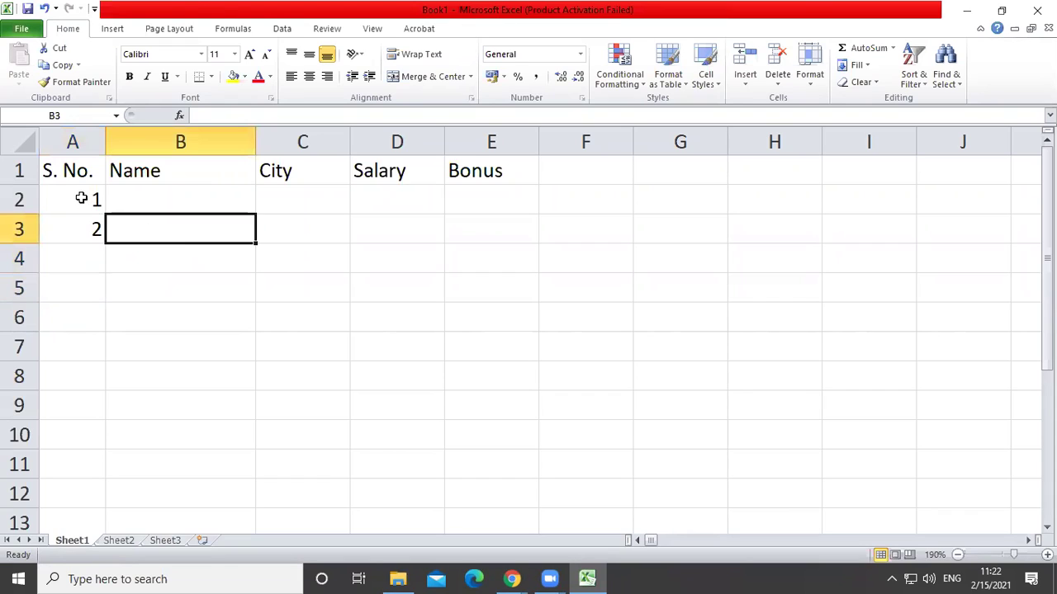
{"action": "left_click", "coordinate": [92, 229]}
{"action": "left_click", "coordinate": [69, 198]}
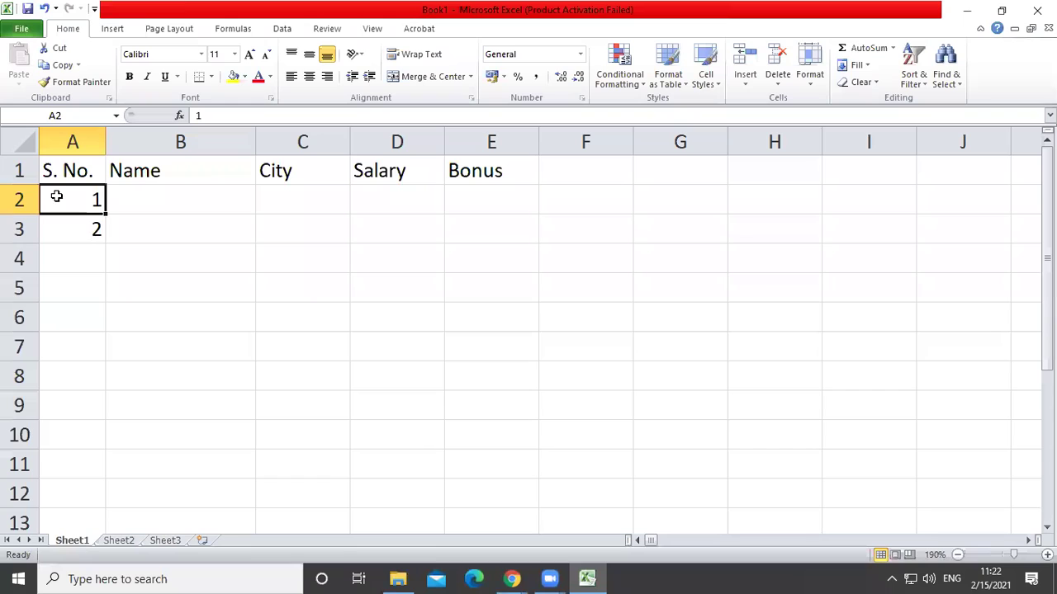
{"action": "left_click_drag", "start_coordinate": [72, 200], "coordinate": [73, 217]}
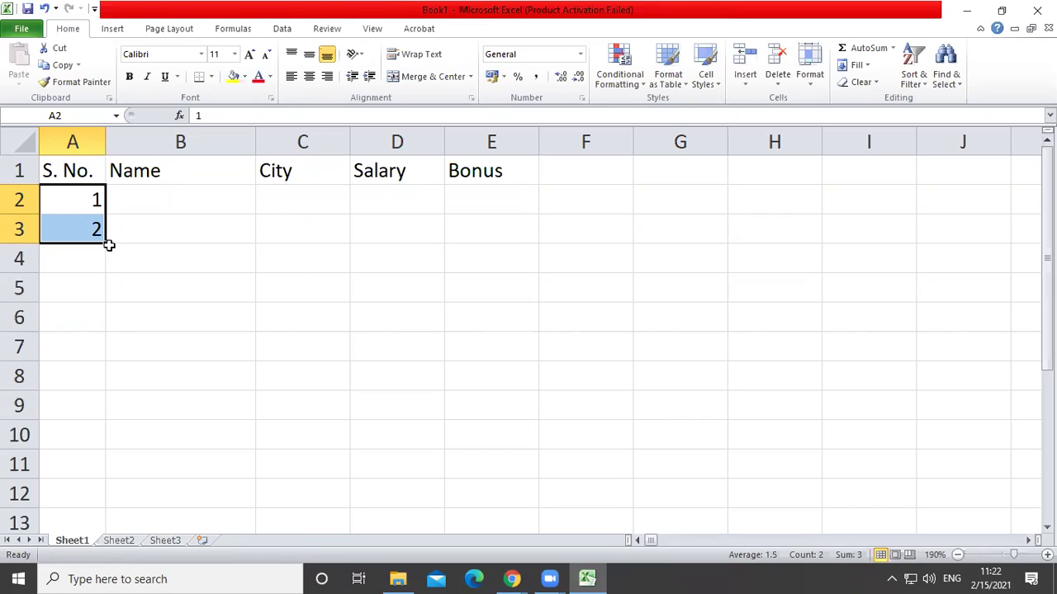
{"action": "left_click_drag", "start_coordinate": [105, 243], "coordinate": [105, 284]}
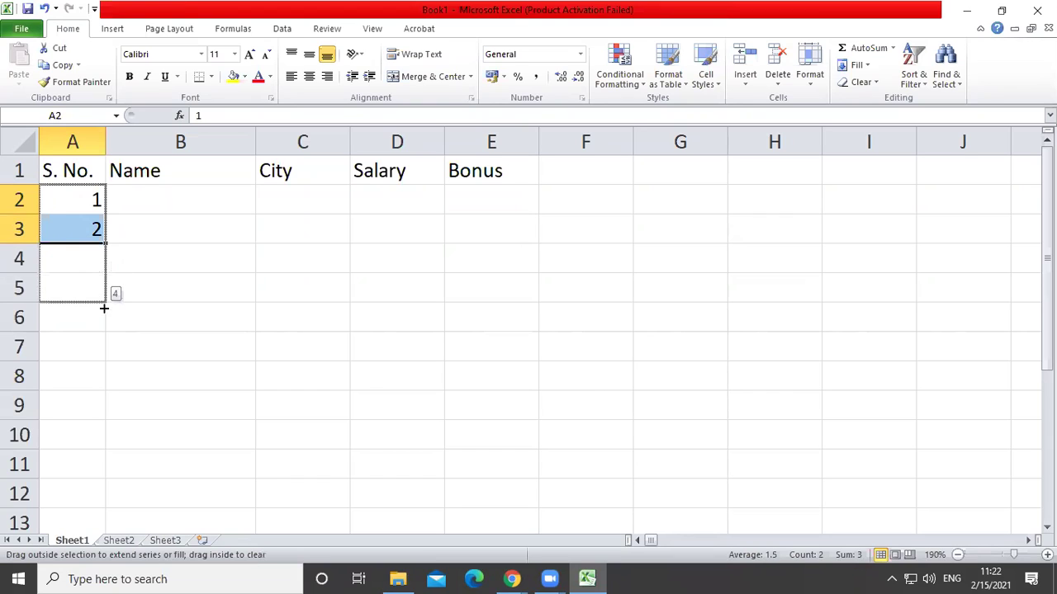
{"action": "left_click_drag", "start_coordinate": [106, 284], "coordinate": [100, 474]}
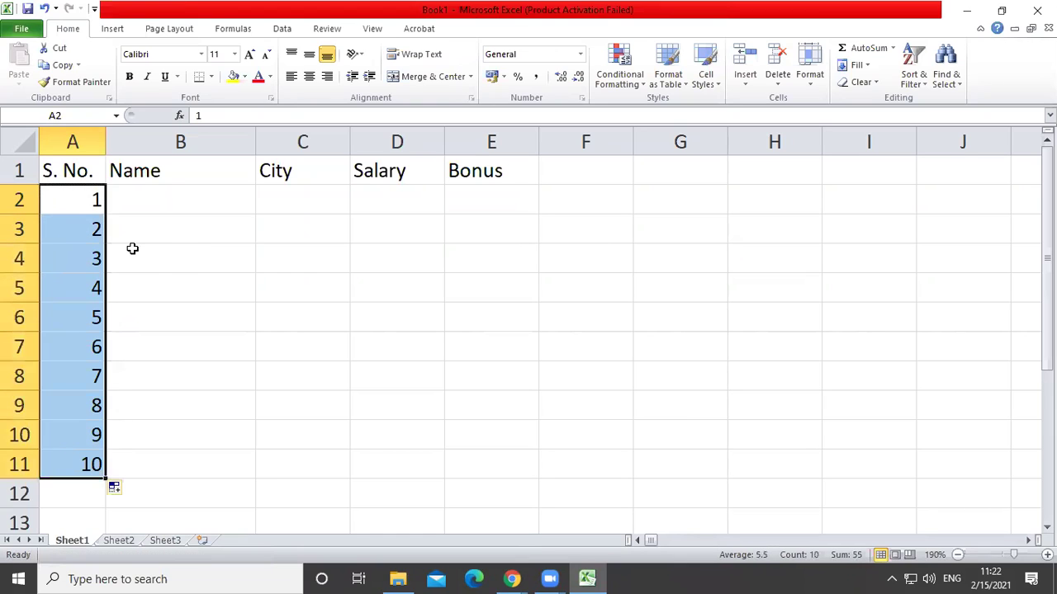
Enter the names Aman, Amit, Akash and Amrita in B2 to B5.
{"action": "left_click", "coordinate": [141, 198]}
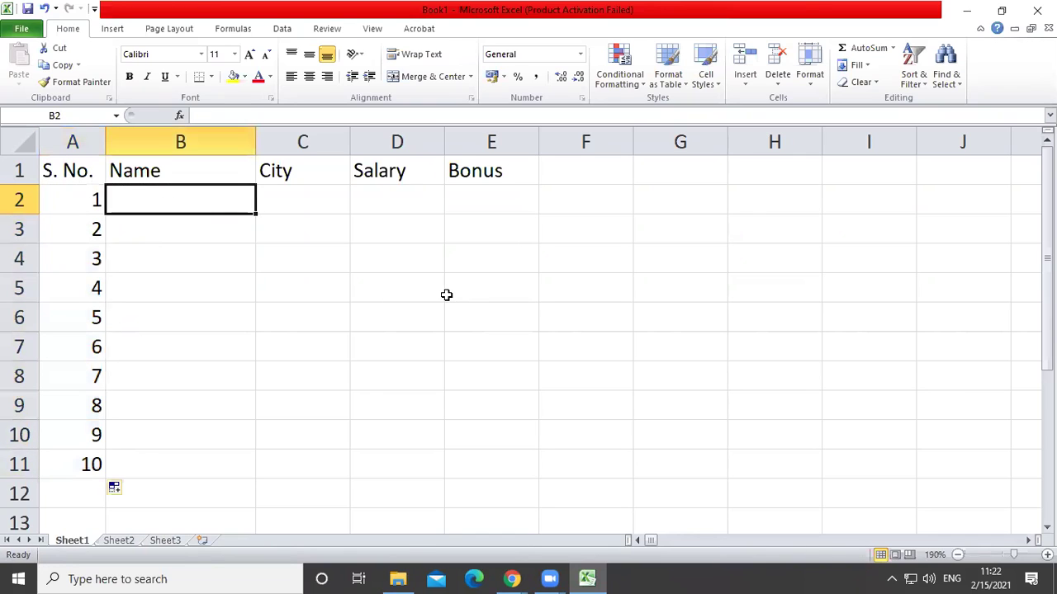
{"action": "type", "text": "Aman"}
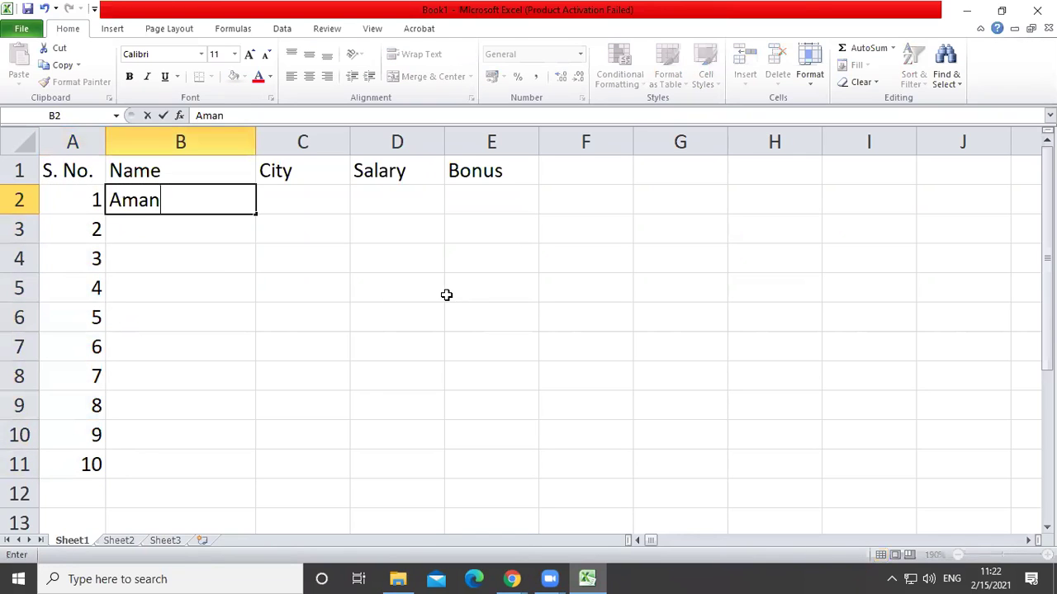
{"action": "key", "text": "Return"}
{"action": "type", "text": "Amit"}
{"action": "key", "text": "Return"}
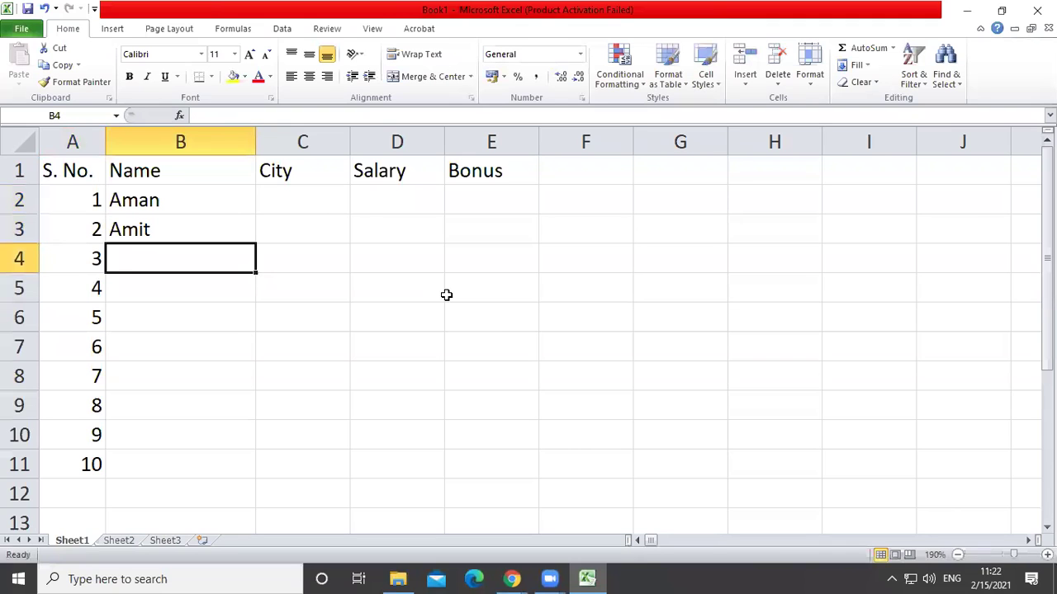
{"action": "type", "text": "Akash"}
{"action": "key", "text": "Return"}
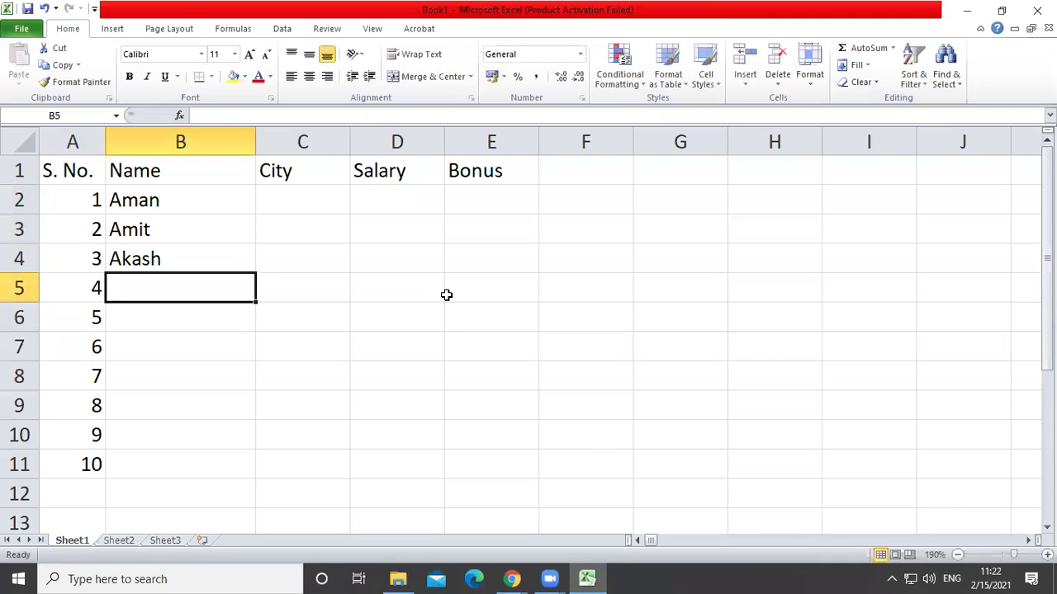
{"action": "type", "text": "Amrita"}
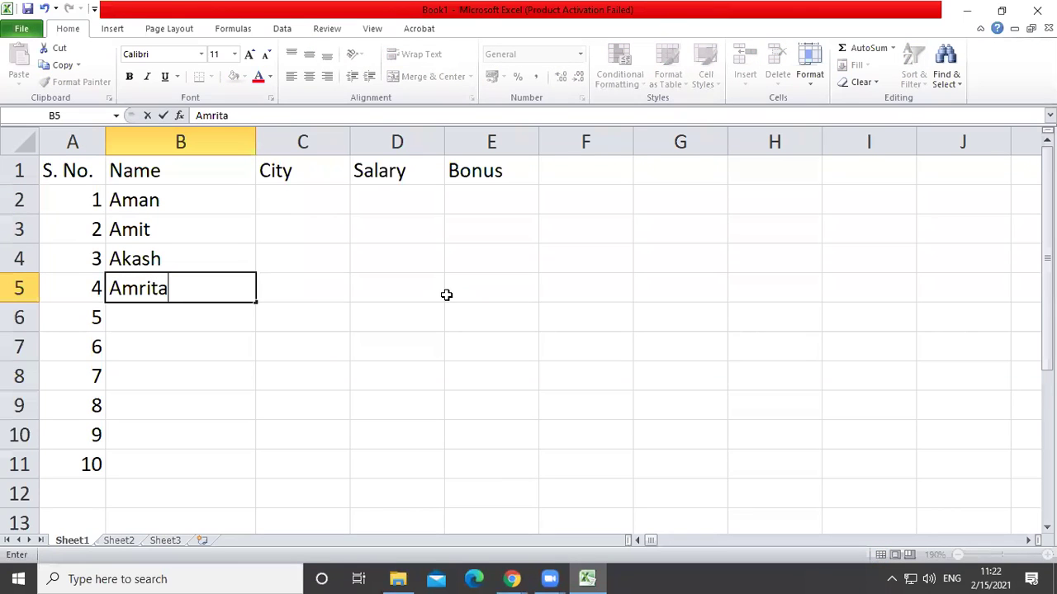
{"action": "key", "text": "Return"}
Type Raipur in C2 and begin typing the second city in C3.
{"action": "key", "text": "Right"}
{"action": "key", "text": "Up"}
{"action": "key", "text": "Up"}
{"action": "key", "text": "Up"}
{"action": "key", "text": "Up"}
{"action": "type", "text": "Raipur"}
{"action": "key", "text": "Return"}
{"action": "type", "text": "Bhilia"}
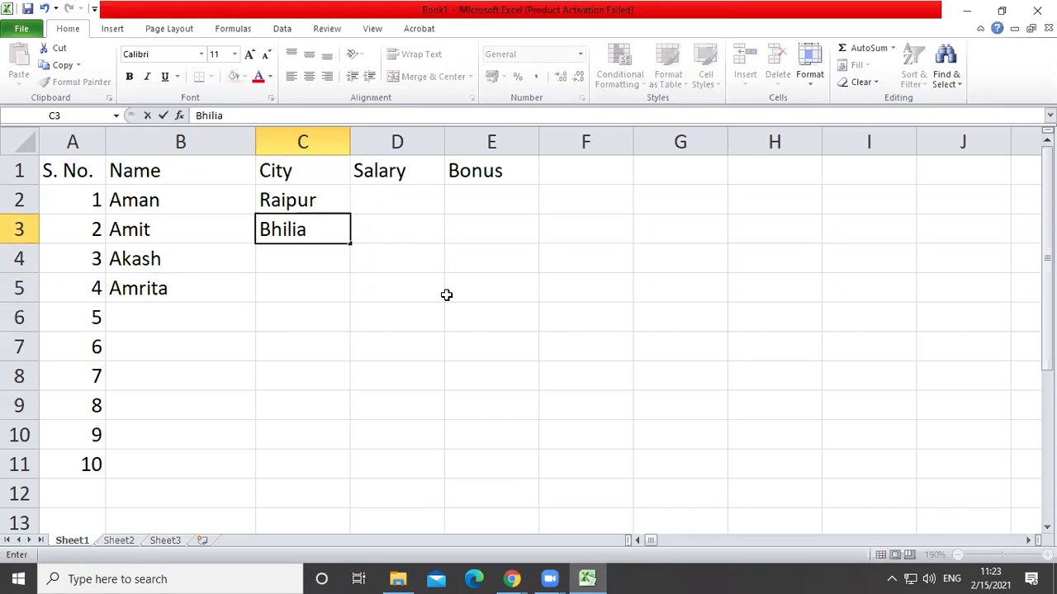
Correct C3 to Bhilai, then fill C4 and C5 with Raipur and Bhilai.
{"action": "key", "text": "BackSpace"}
{"action": "type", "text": "a"}
{"action": "key", "text": "Return"}
{"action": "type", "text": "R"}
{"action": "key", "text": "Return"}
{"action": "type", "text": "B"}
{"action": "key", "text": "Return"}
Enter salaries 56200, 36000, 45000 and 85000 in D2 to D5.
{"action": "key", "text": "Up"}
{"action": "key", "text": "Right"}
{"action": "key", "text": "Up"}
{"action": "key", "text": "Up"}
{"action": "key", "text": "Up"}
{"action": "type", "text": "56200"}
{"action": "key", "text": "Return"}
{"action": "type", "text": "36000"}
{"action": "key", "text": "Return"}
{"action": "type", "text": "45"}
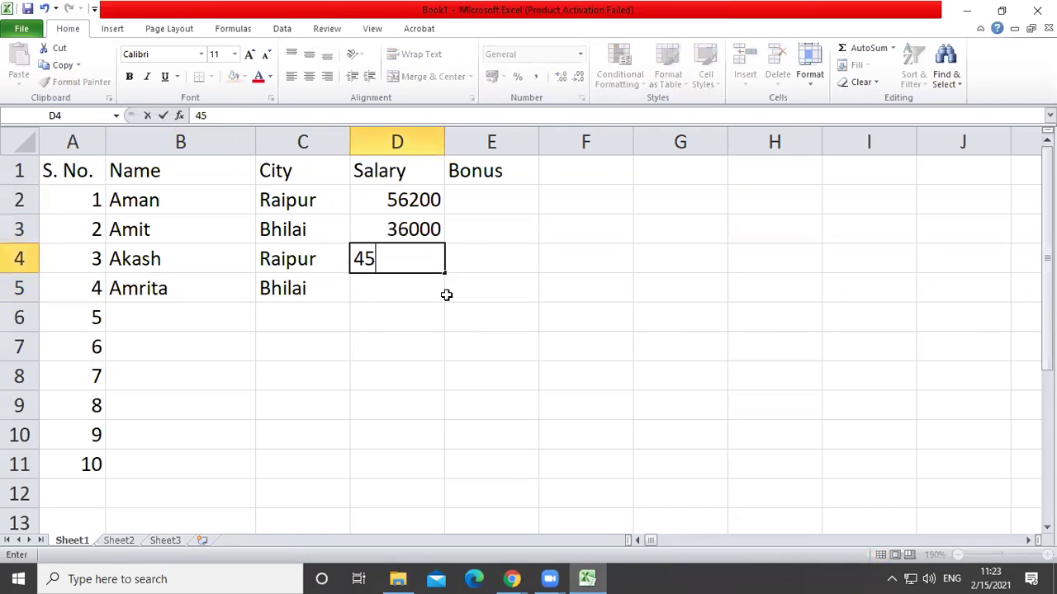
{"action": "type", "text": "000"}
{"action": "key", "text": "Return"}
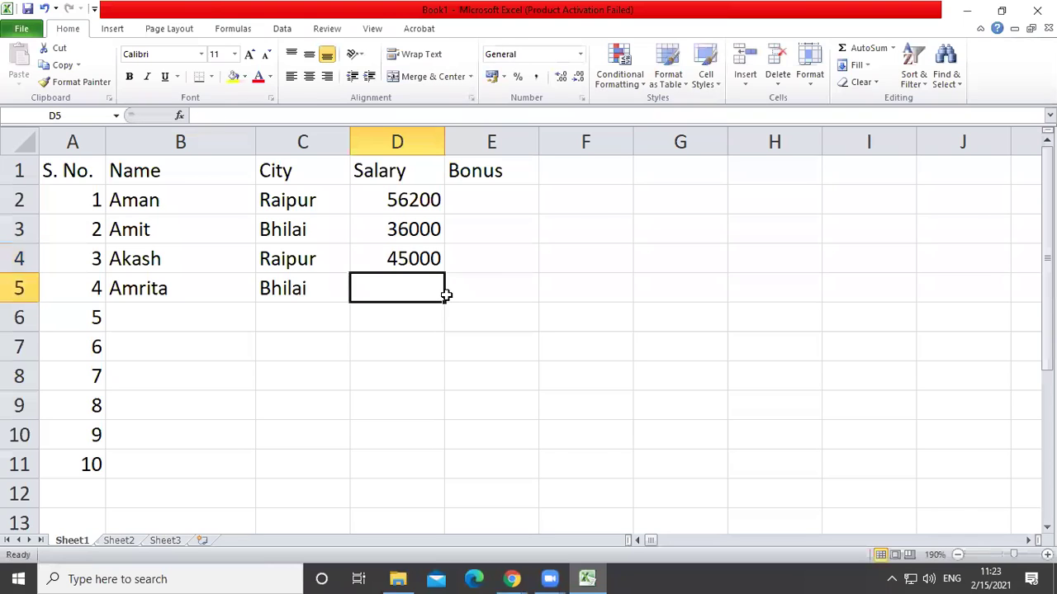
{"action": "type", "text": "85000"}
{"action": "key", "text": "Up"}
Move to the Bonus column and select cell E2.
{"action": "key", "text": "Up"}
{"action": "key", "text": "Right"}
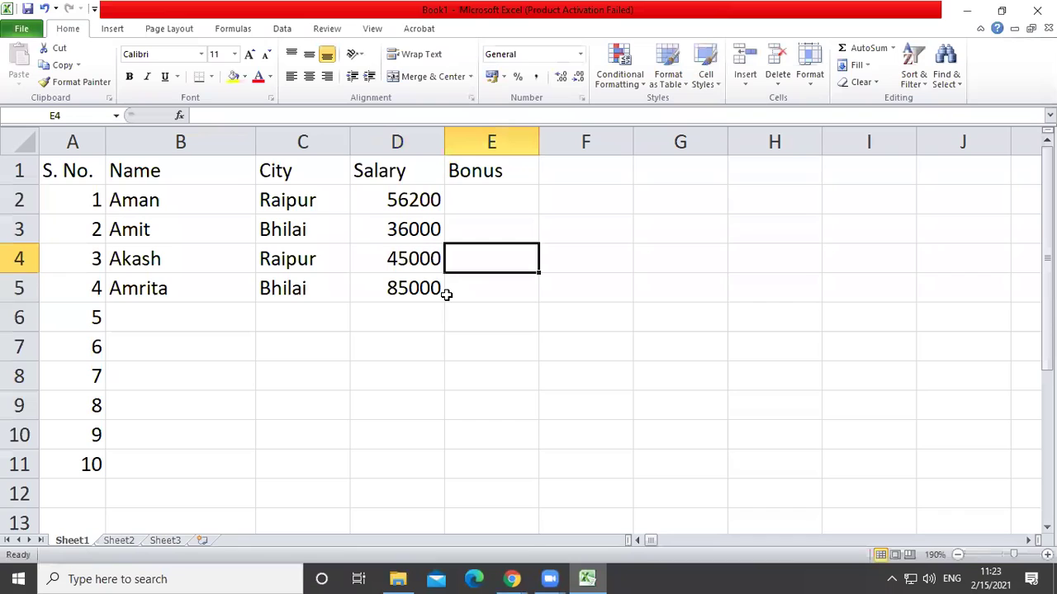
{"action": "key", "text": "Up"}
{"action": "key", "text": "Up"}
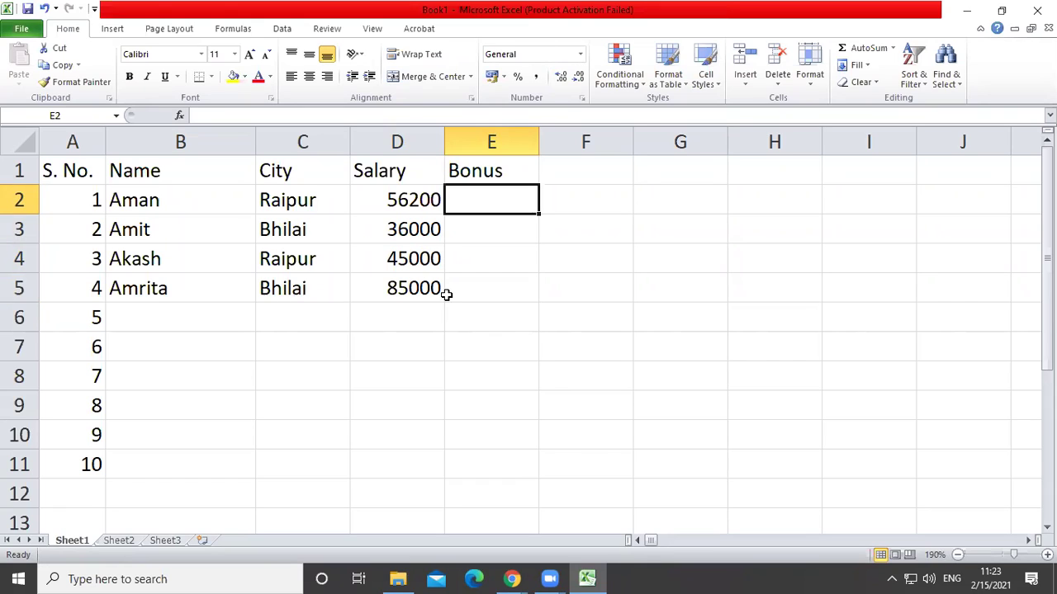
{"action": "left_click", "coordinate": [495, 256]}
{"action": "left_click", "coordinate": [477, 194]}
Enter a 6000 bonus in E2 through E5, correcting E4 from 60 to 6000.
{"action": "type", "text": "6000"}
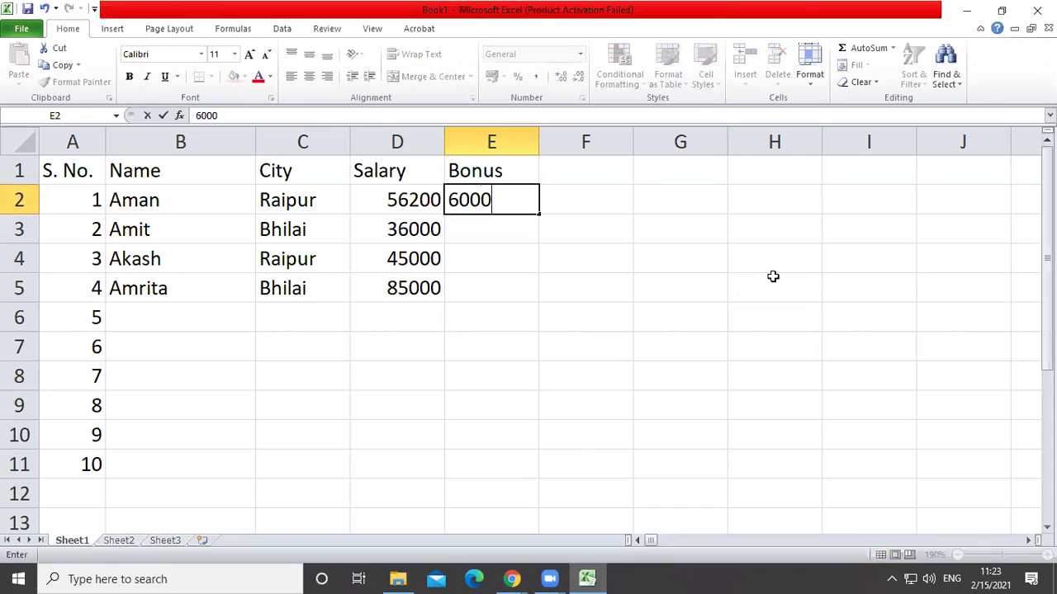
{"action": "key", "text": "Return"}
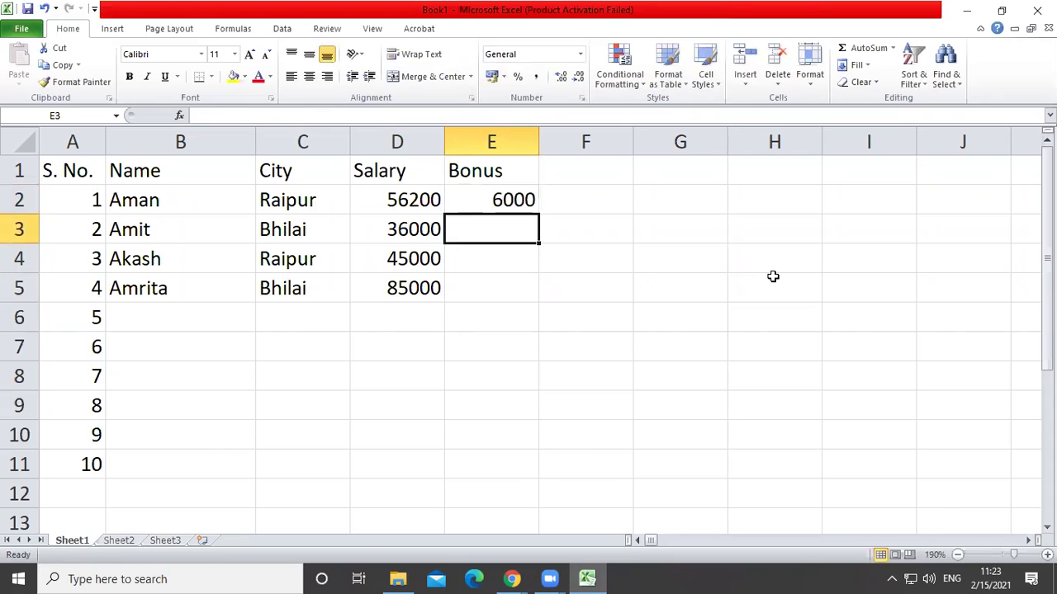
{"action": "type", "text": "6000"}
{"action": "key", "text": "Return"}
{"action": "type", "text": "60"}
{"action": "key", "text": "Return"}
{"action": "key", "text": "Up"}
{"action": "key", "text": "F2"}
{"action": "type", "text": "00"}
{"action": "key", "text": "Return"}
{"action": "type", "text": "6000"}
{"action": "key", "text": "Return"}
Type the heading Total Salary in F1.
{"action": "key", "text": "Up"}
{"action": "key", "text": "Right"}
{"action": "key", "text": "Up"}
{"action": "key", "text": "Up"}
{"action": "key", "text": "Up"}
{"action": "key", "text": "Up"}
{"action": "type", "text": "Total Salary"}
Commit the Total Salary heading and widen column F to fit it.
{"action": "left_click", "coordinate": [585, 229]}
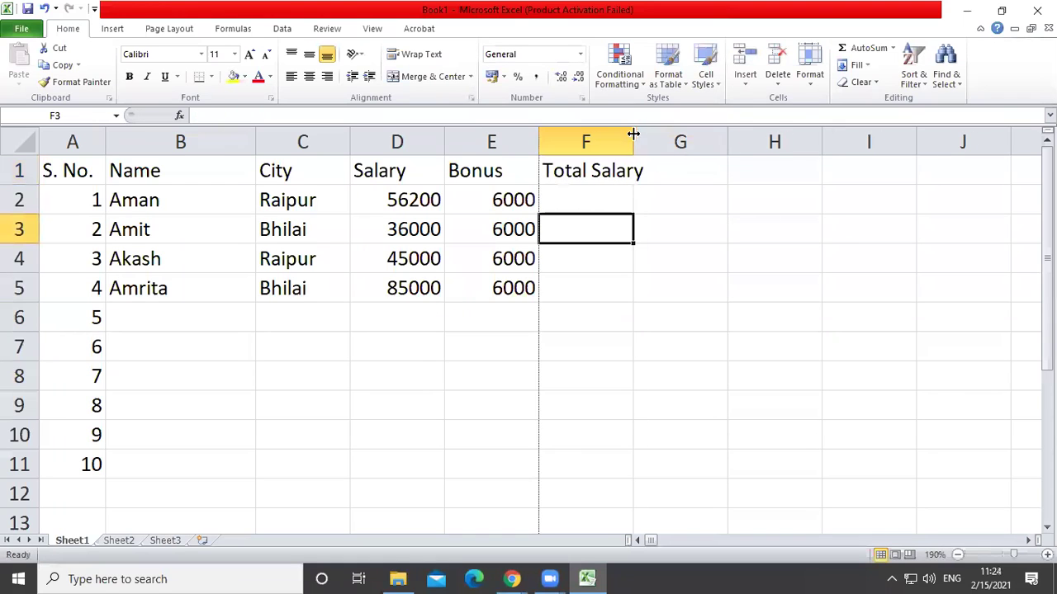
{"action": "left_click_drag", "start_coordinate": [633, 136], "coordinate": [701, 136]}
{"action": "left_click", "coordinate": [604, 169]}
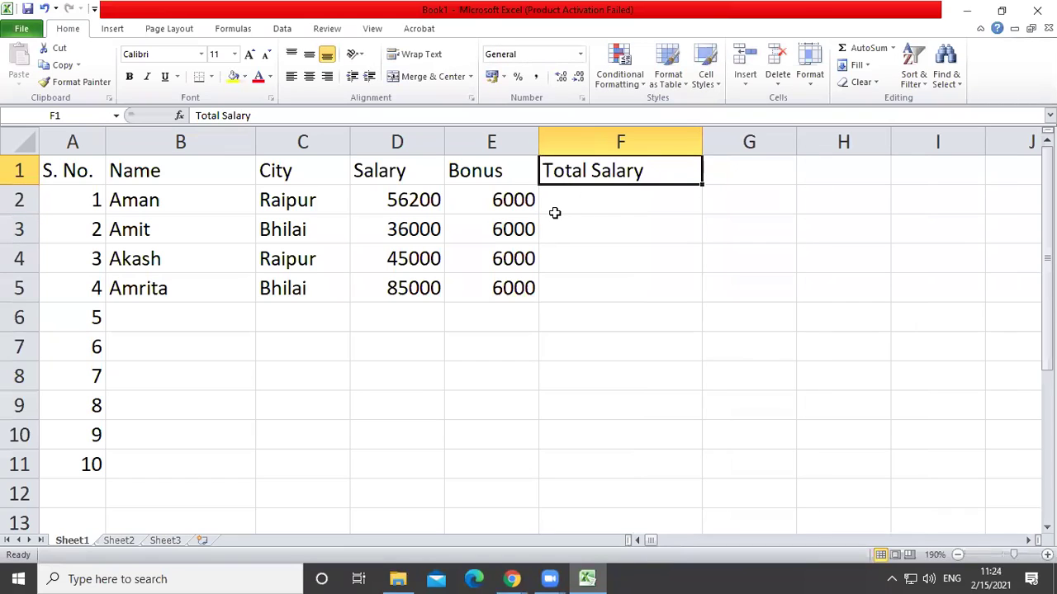
Select F2 and point out the D2 salary and E2 bonus it will add.
{"action": "left_click", "coordinate": [614, 197]}
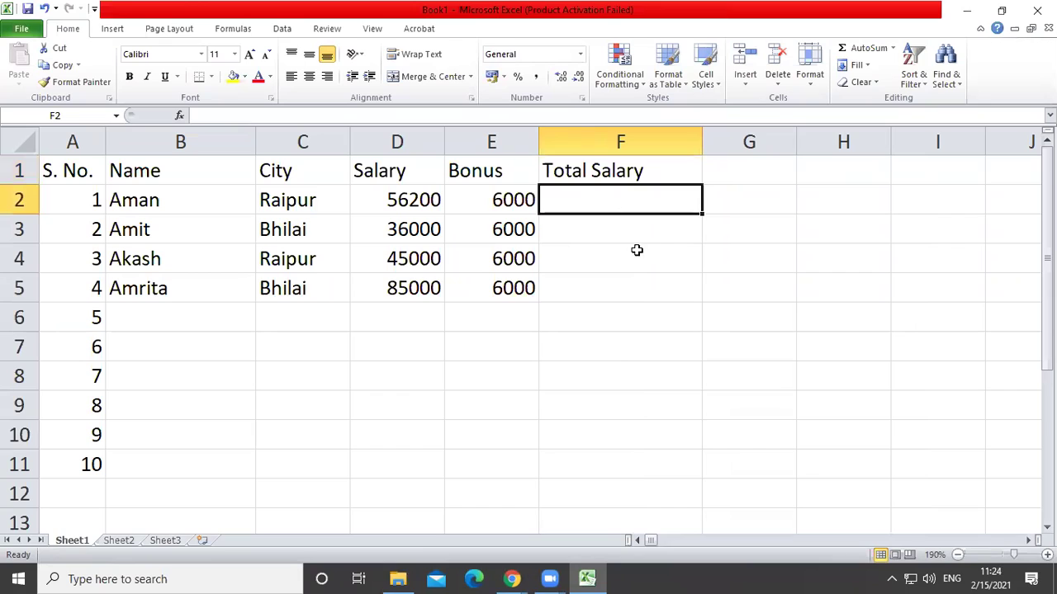
{"action": "left_click", "coordinate": [416, 204]}
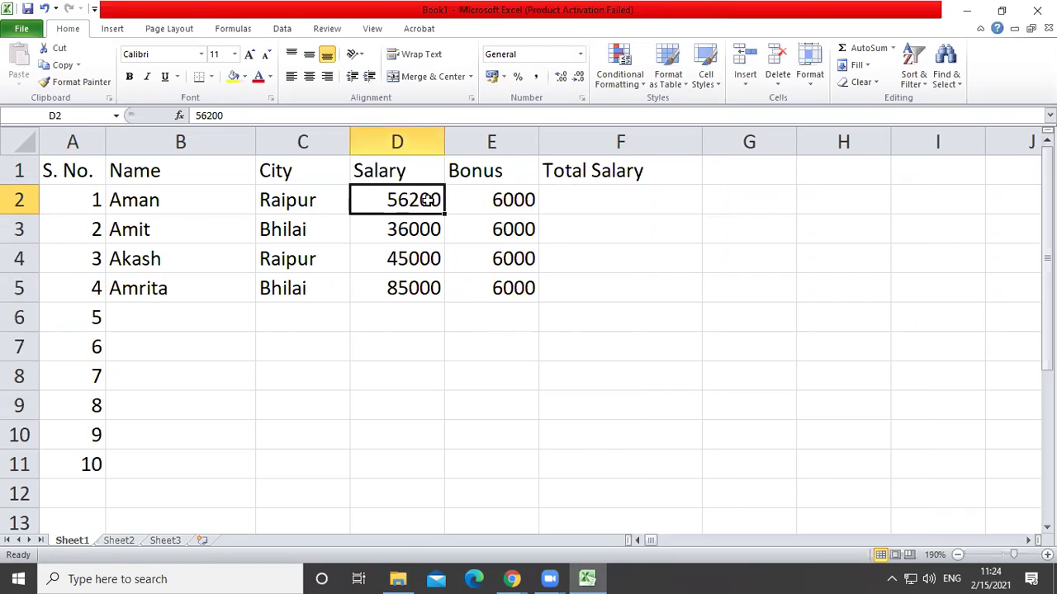
{"action": "left_click", "coordinate": [492, 201]}
{"action": "left_click", "coordinate": [401, 203]}
{"action": "left_click", "coordinate": [585, 199]}
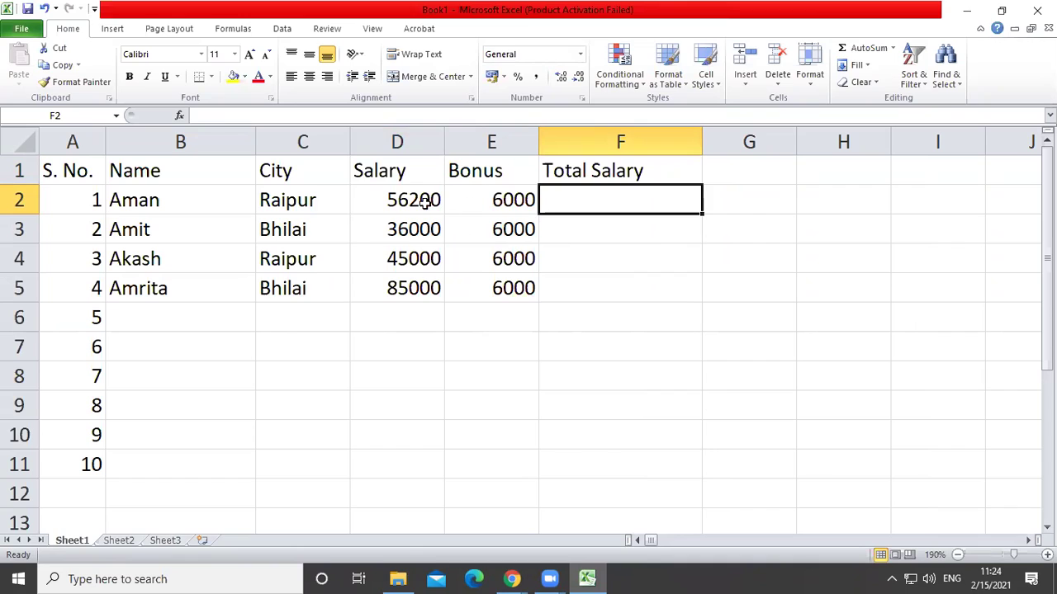
{"action": "left_click", "coordinate": [398, 204]}
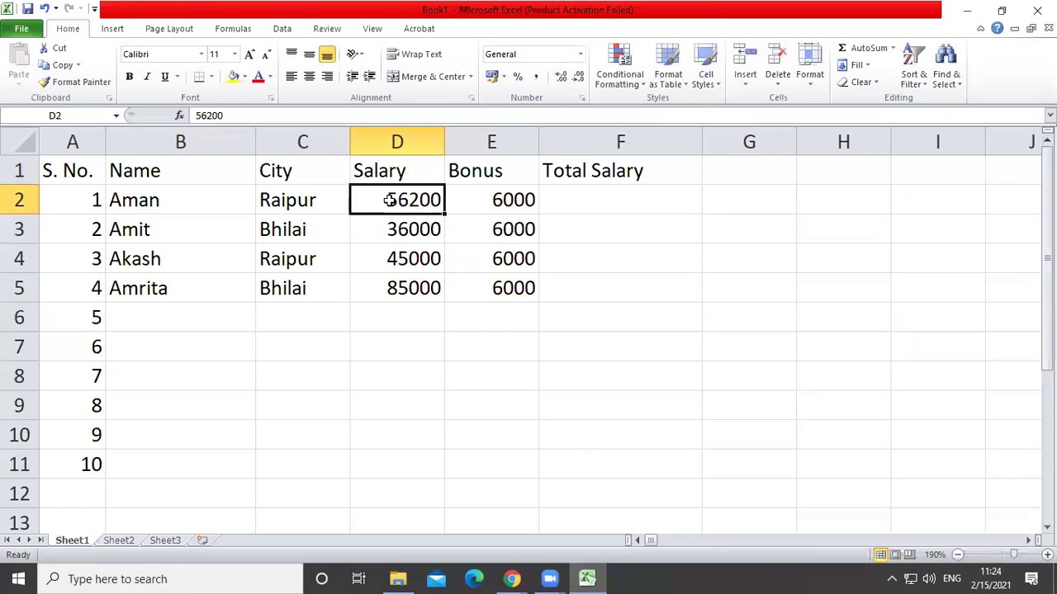
{"action": "left_click", "coordinate": [501, 199]}
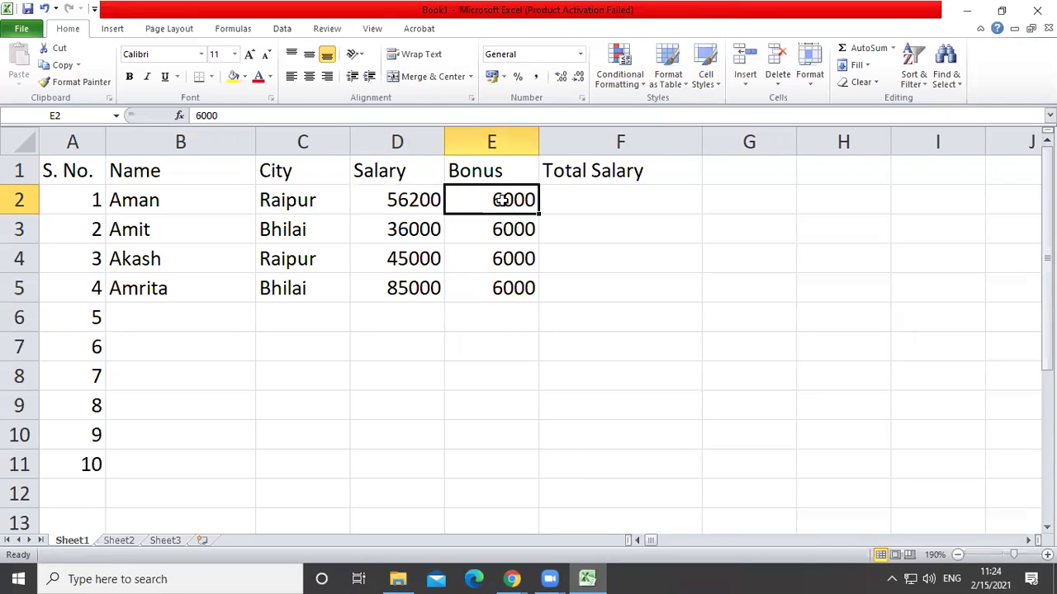
{"action": "left_click", "coordinate": [584, 201]}
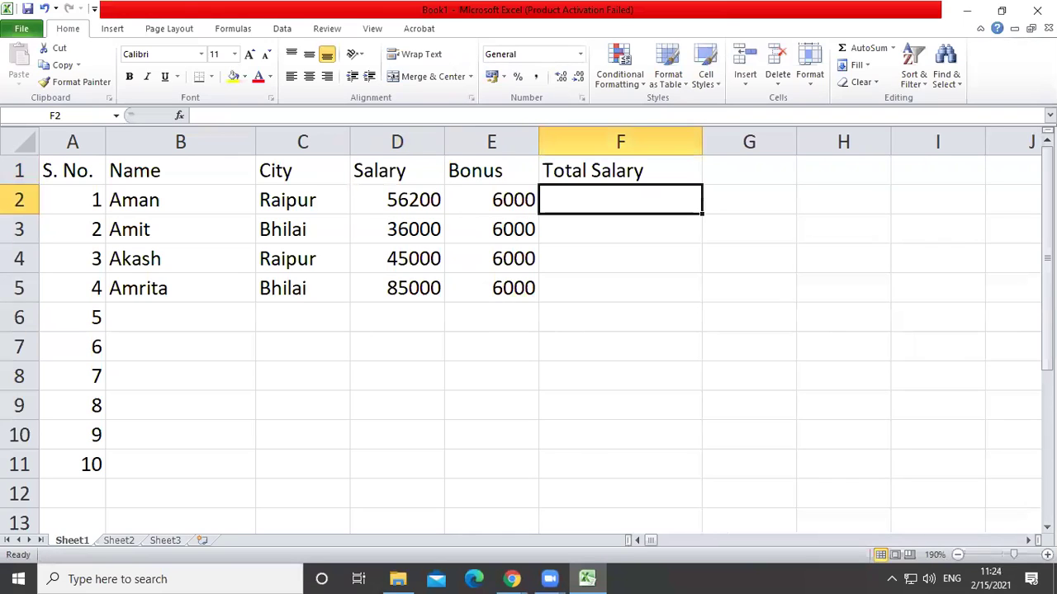
Enter the formula =D2+E2 in F2 to total Aman's salary and bonus.
{"action": "type", "text": "="}
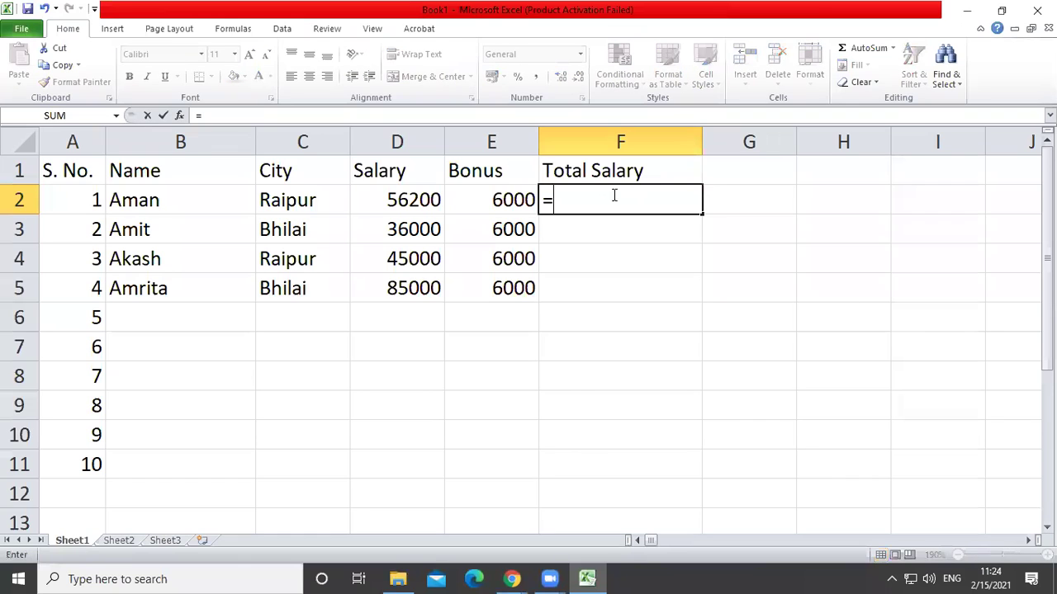
{"action": "left_click", "coordinate": [396, 198]}
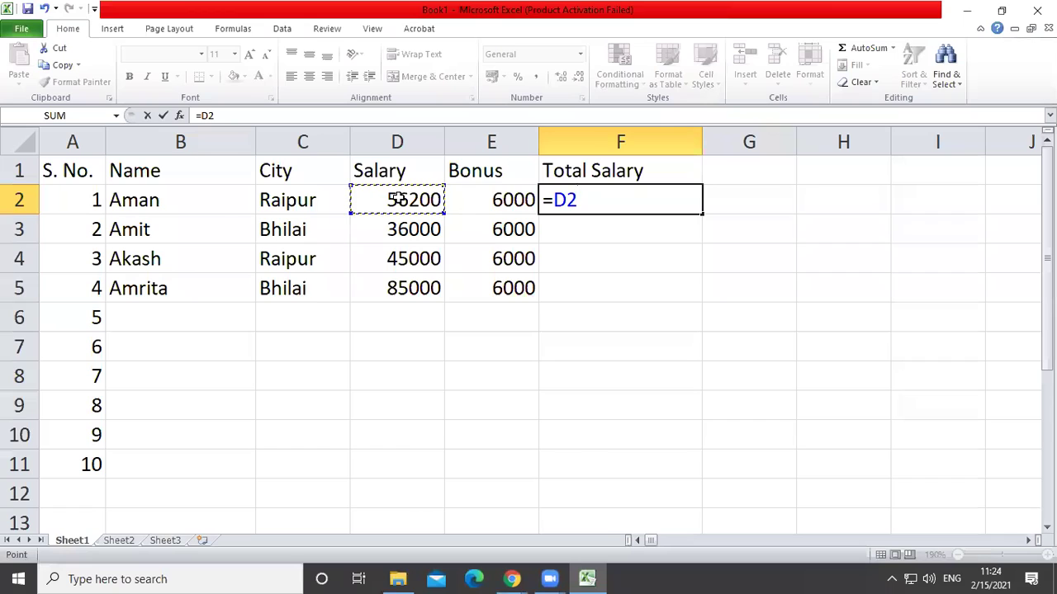
{"action": "type", "text": "+"}
{"action": "left_click", "coordinate": [493, 194]}
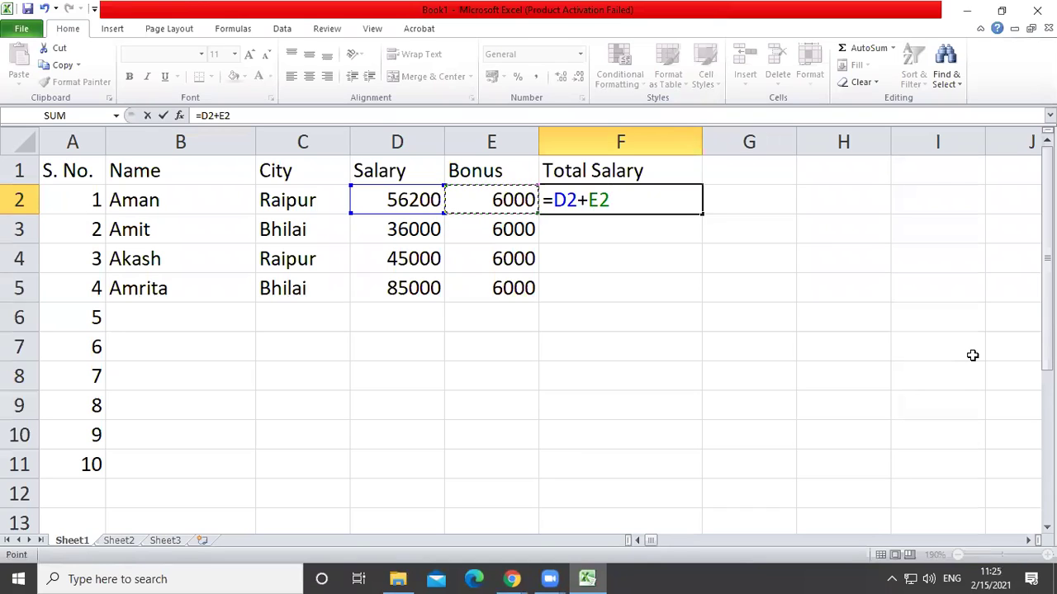
{"action": "key", "text": "Return"}
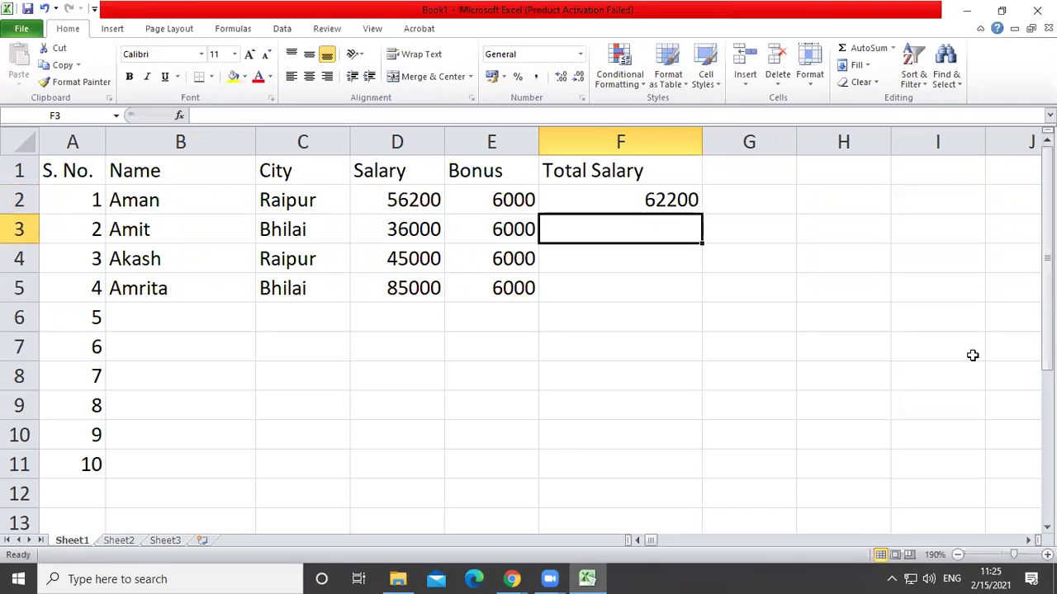
{"action": "left_click", "coordinate": [660, 203]}
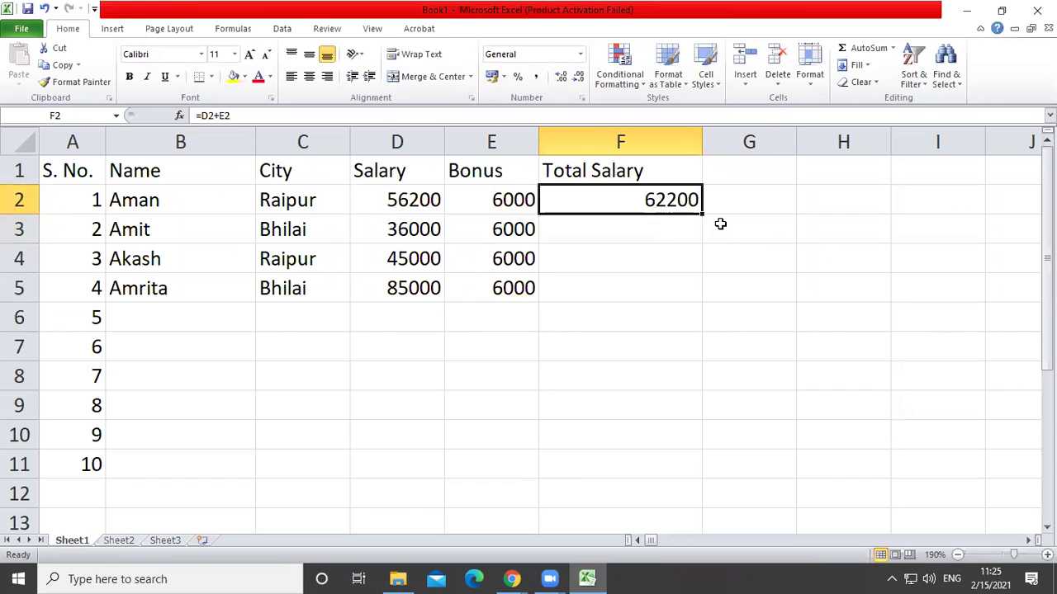
Enter the formula =D3+E3 in F3.
{"action": "left_click", "coordinate": [662, 230]}
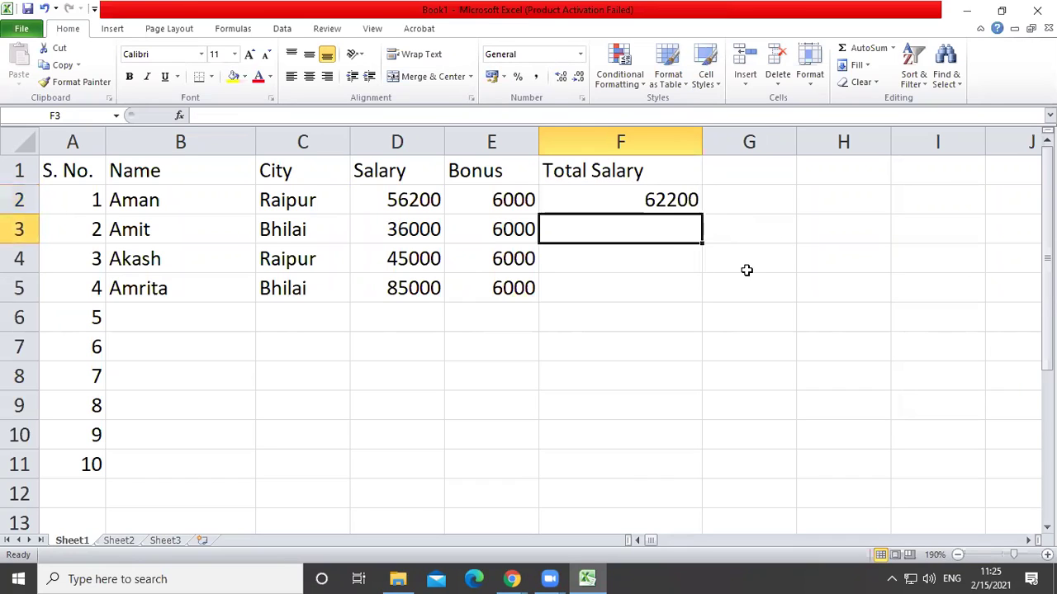
{"action": "type", "text": "="}
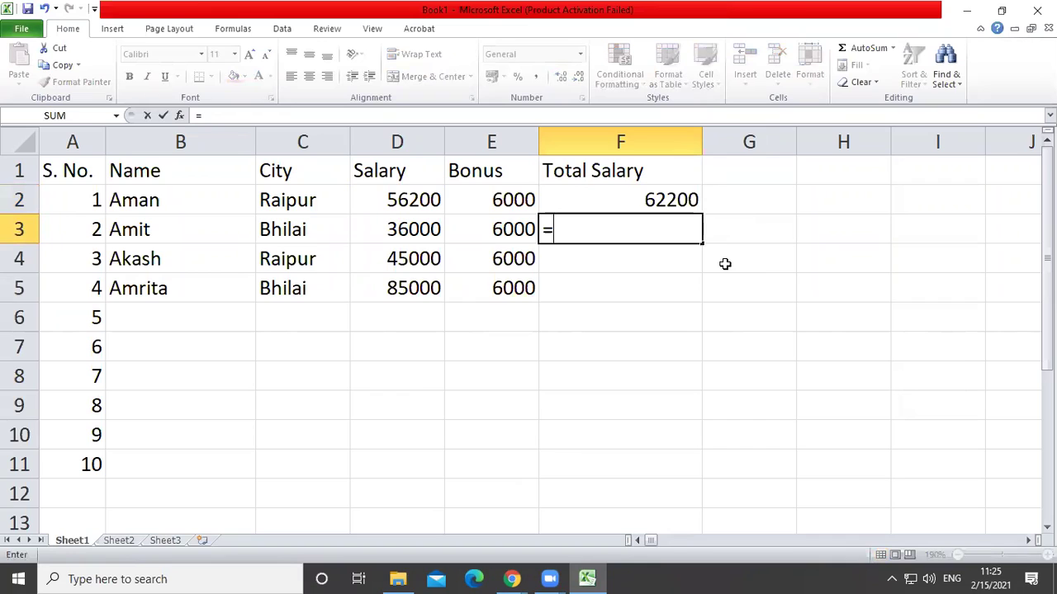
{"action": "left_click", "coordinate": [406, 230]}
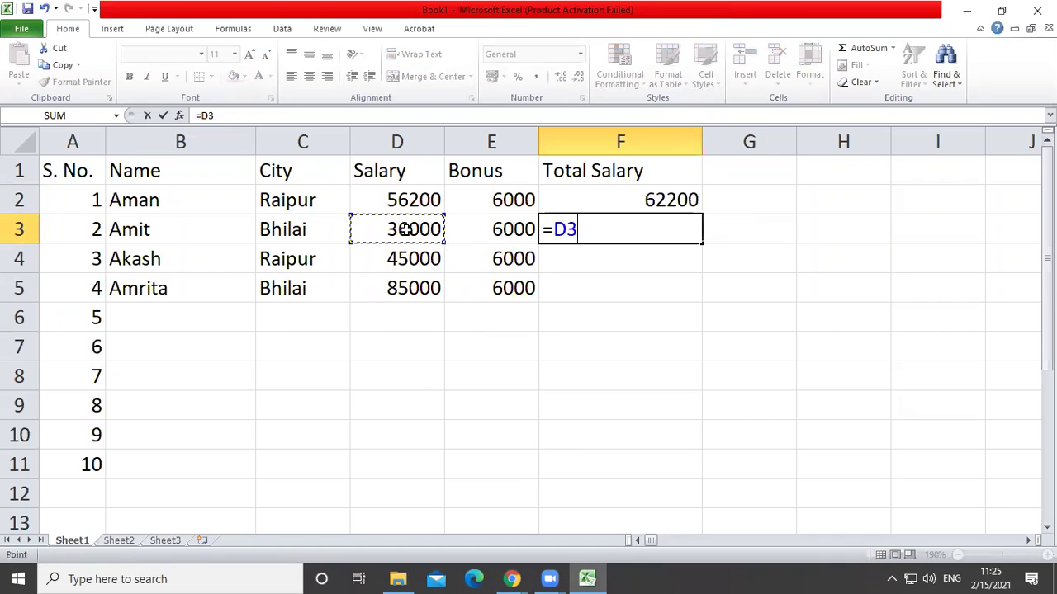
{"action": "type", "text": "+"}
{"action": "left_click", "coordinate": [502, 231]}
{"action": "key", "text": "Return"}
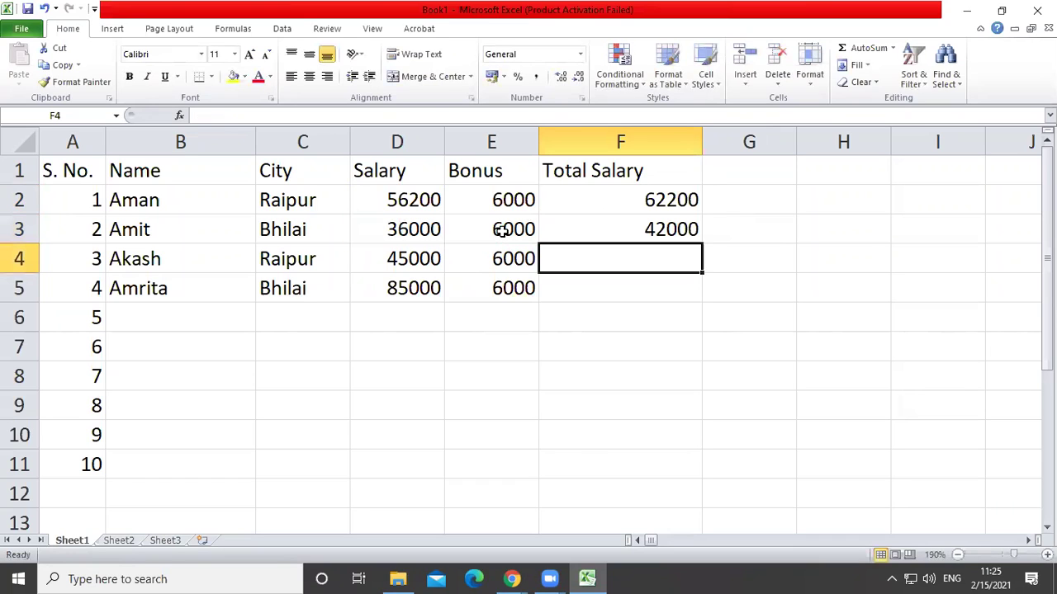
Fill the F3 formula down to F5, giving totals 51000 and 91000.
{"action": "left_click", "coordinate": [654, 233]}
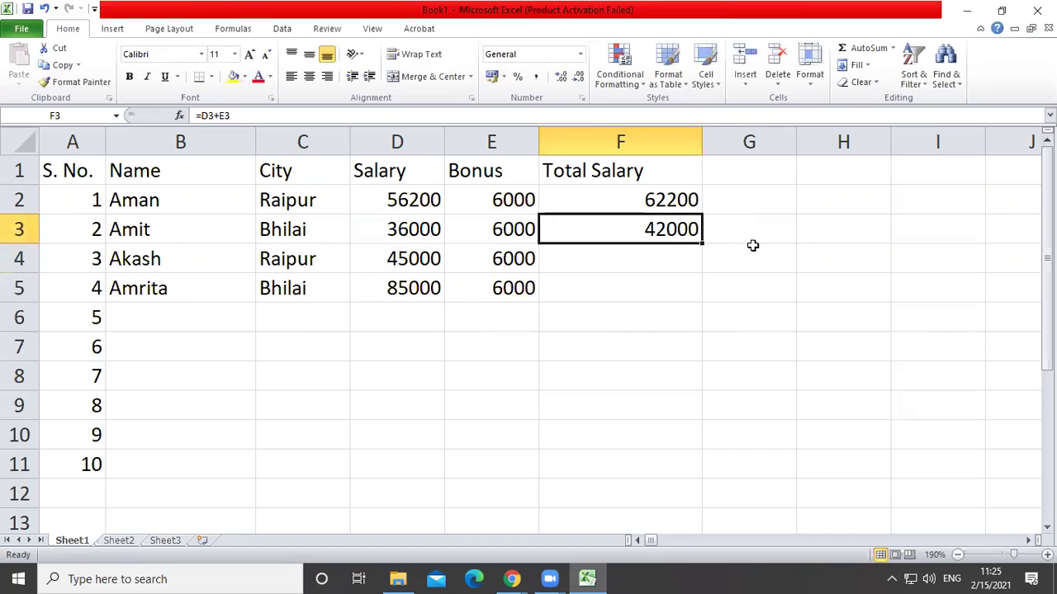
{"action": "left_click_drag", "start_coordinate": [703, 243], "coordinate": [702, 288]}
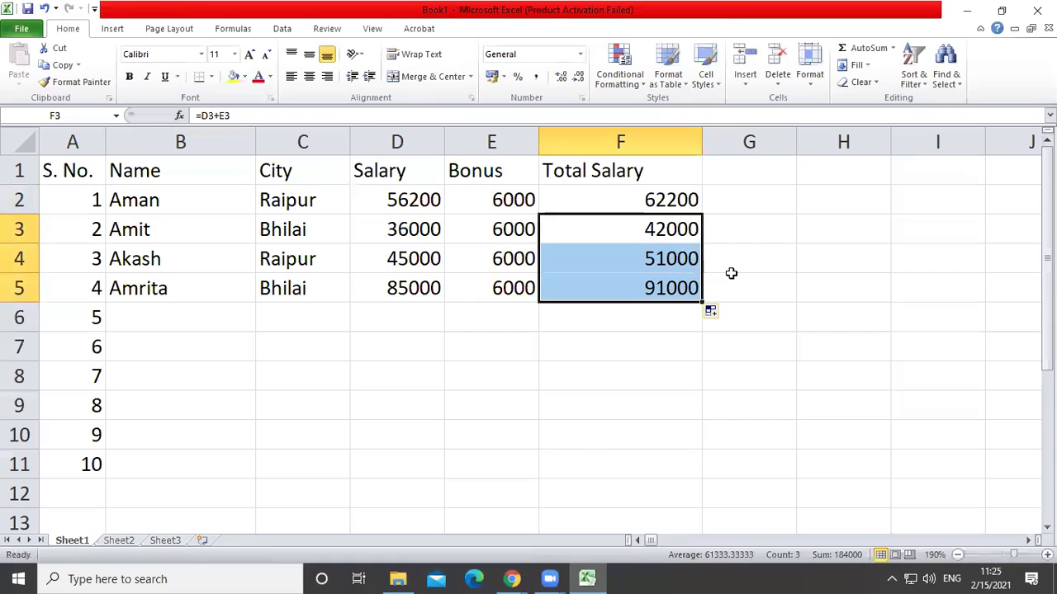
{"action": "left_click", "coordinate": [679, 259]}
{"action": "left_click", "coordinate": [591, 285]}
{"action": "left_click", "coordinate": [586, 198]}
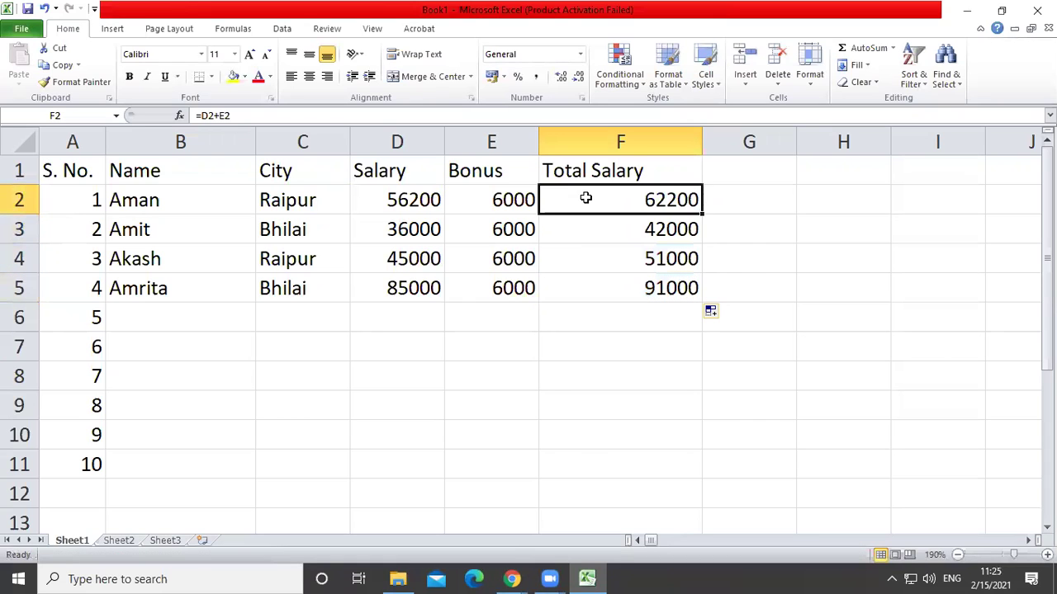
{"action": "left_click", "coordinate": [715, 204]}
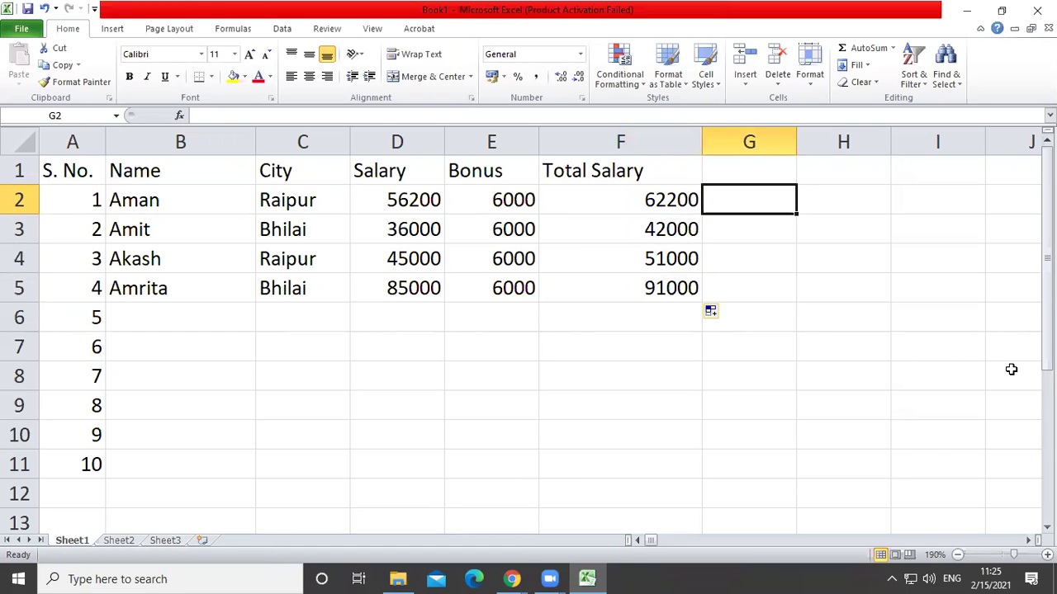
Enter the hard-coded sum =56200+6000 in G2, showing 62200.
{"action": "left_click", "coordinate": [637, 197]}
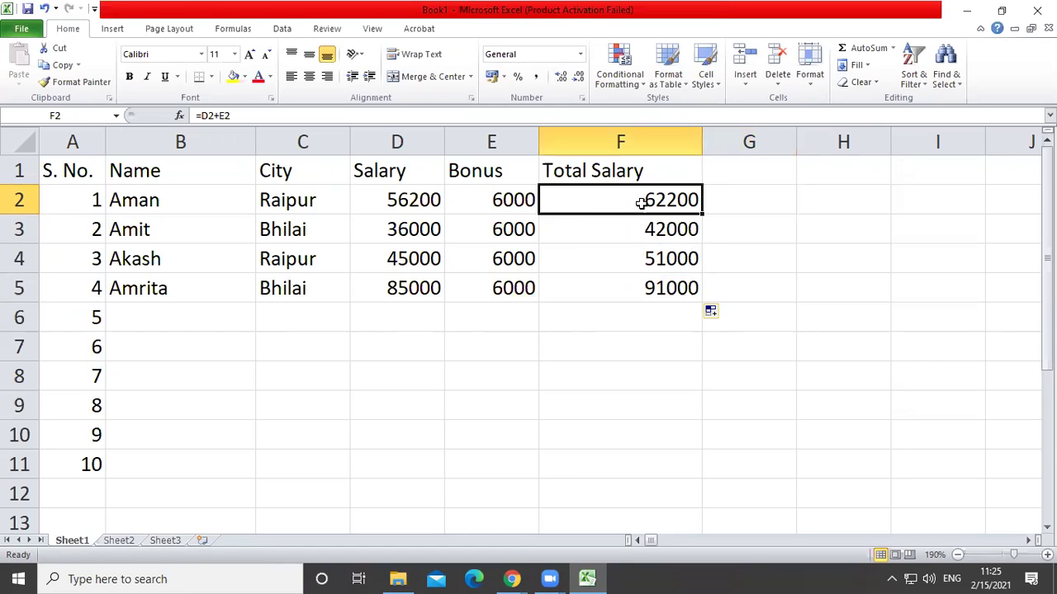
{"action": "left_click", "coordinate": [12, 199]}
{"action": "left_click", "coordinate": [790, 205]}
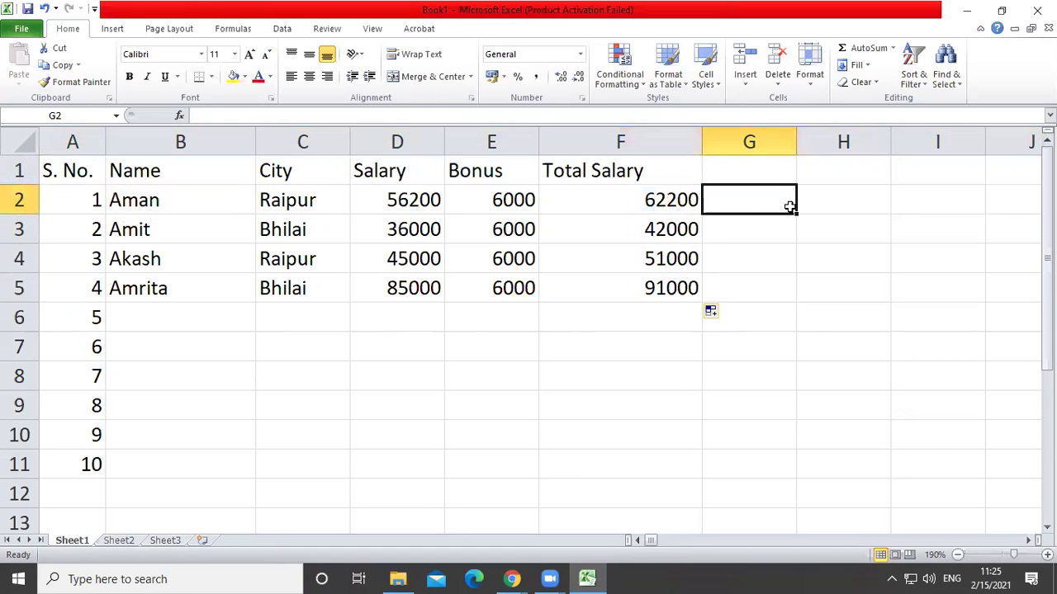
{"action": "type", "text": "=5620"}
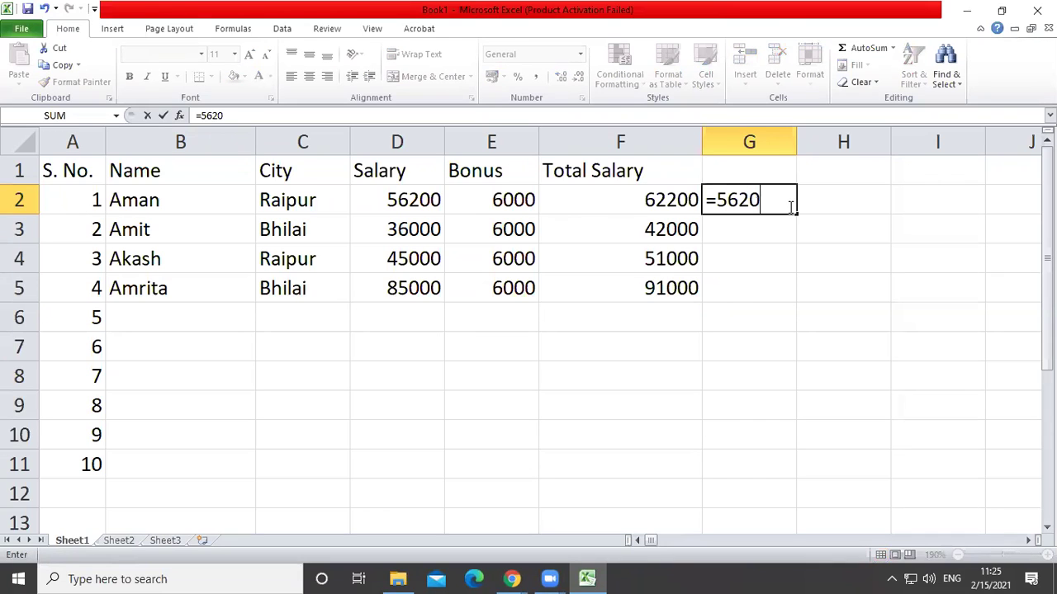
{"action": "type", "text": "0+6000"}
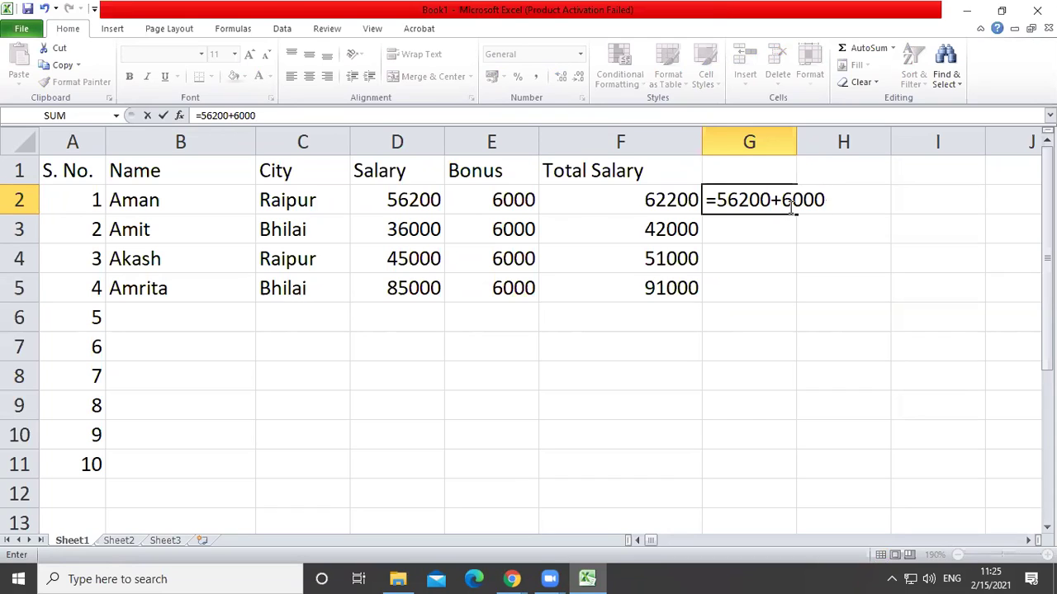
{"action": "key", "text": "Return"}
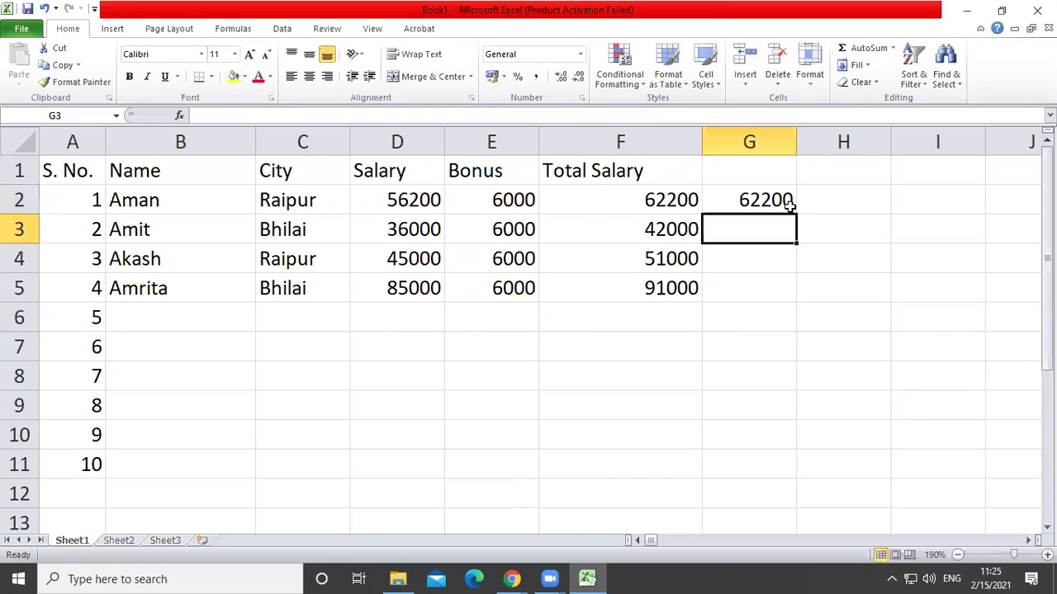
Compare the F2 formula with G2's fixed sum, then select Aman's bonus cell E2.
{"action": "left_click_drag", "start_coordinate": [667, 196], "coordinate": [727, 218]}
{"action": "left_click", "coordinate": [671, 206]}
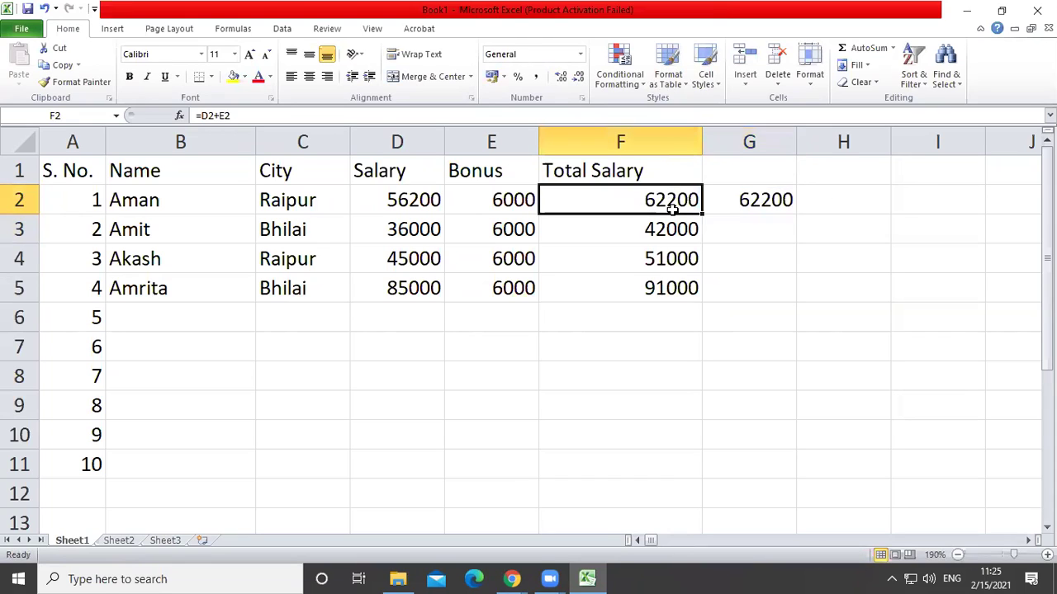
{"action": "left_click", "coordinate": [745, 200]}
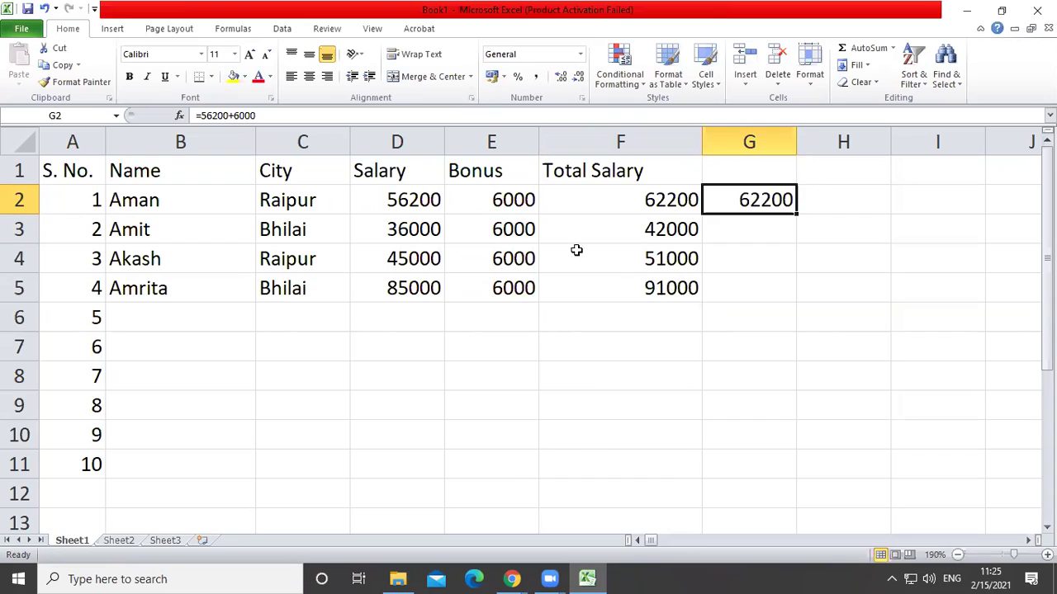
{"action": "left_click", "coordinate": [487, 204]}
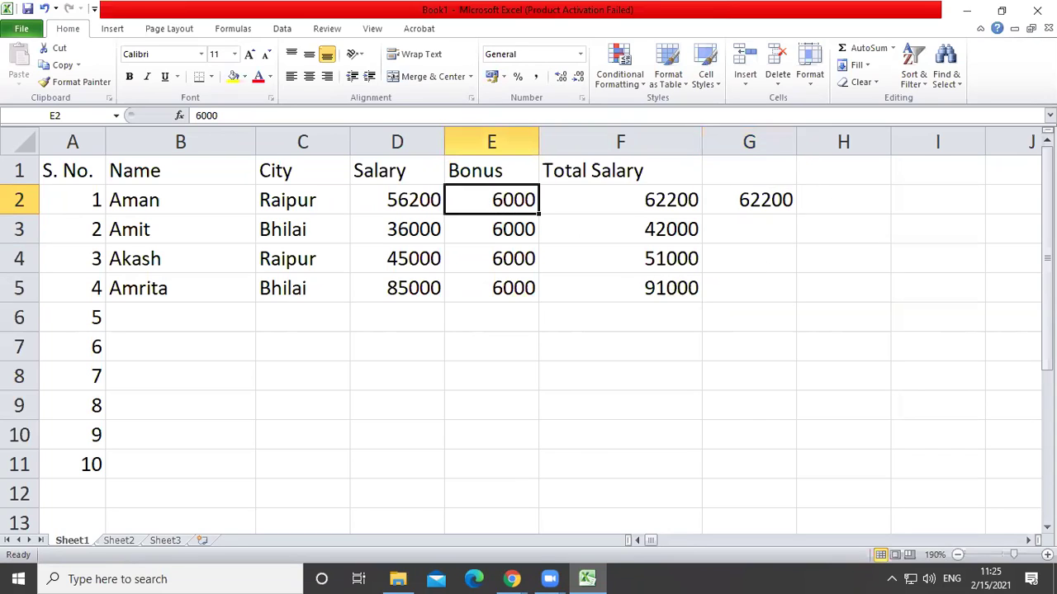
Change Aman's bonus in E2 to 8000 and compare F2's updated 64200 with G2's fixed 62200.
{"action": "type", "text": "8000"}
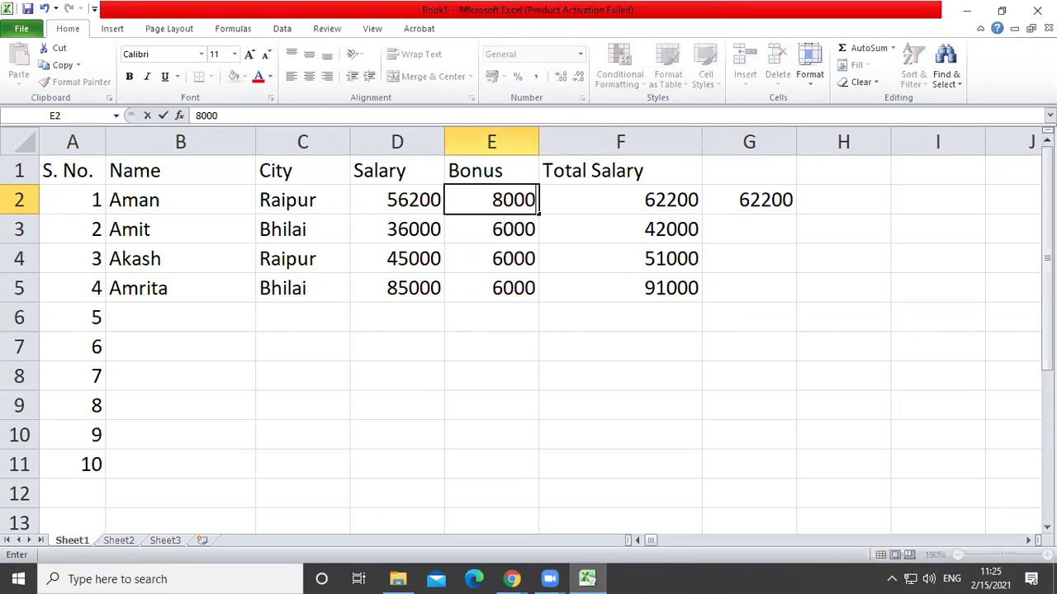
{"action": "key", "text": "Return"}
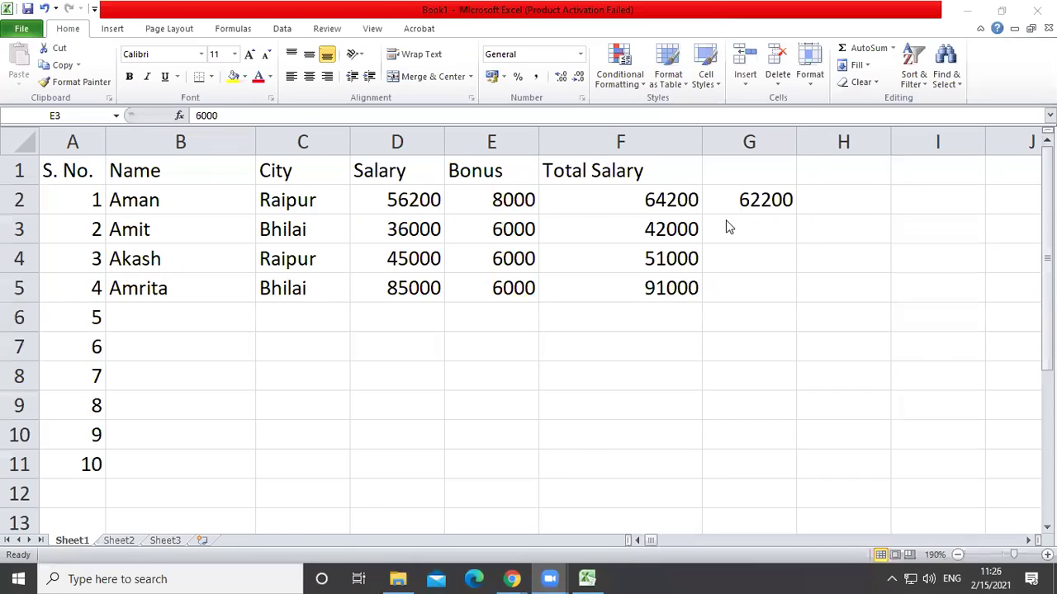
{"action": "left_click", "coordinate": [674, 201]}
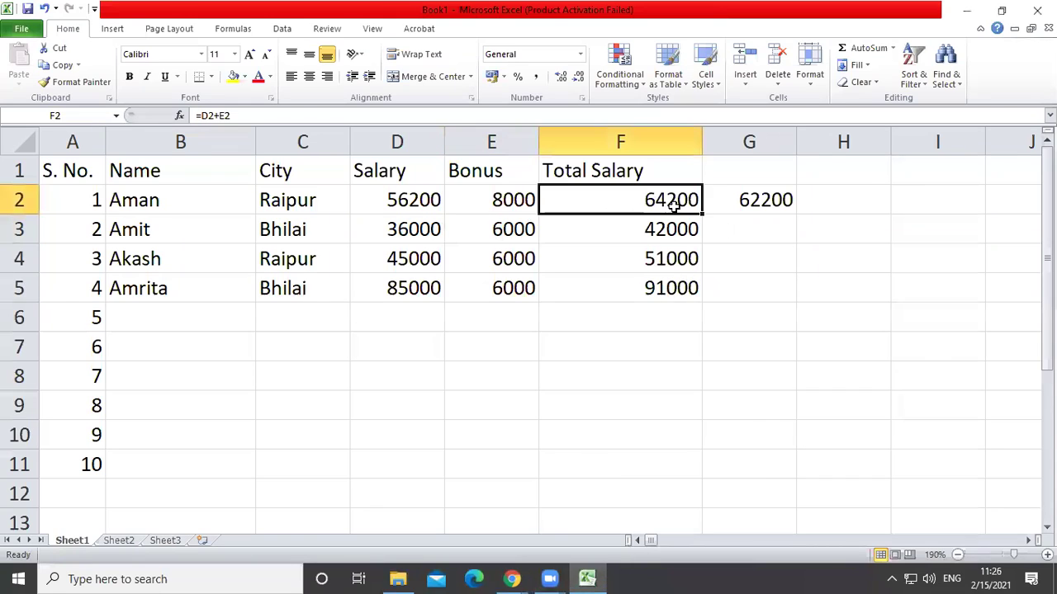
{"action": "left_click", "coordinate": [774, 198]}
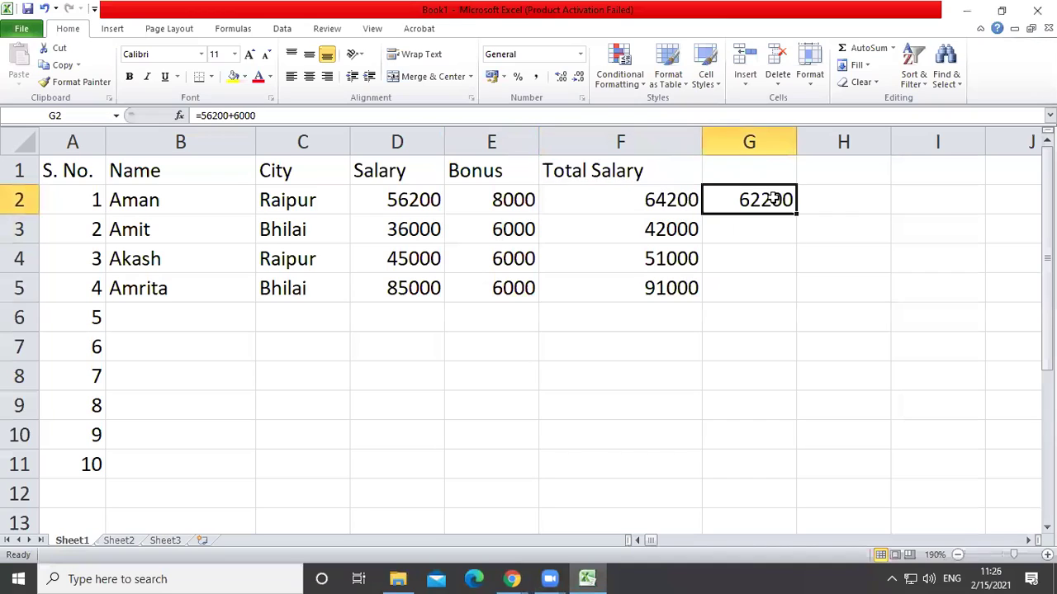
{"action": "left_click", "coordinate": [684, 198]}
{"action": "left_click", "coordinate": [749, 203]}
{"action": "left_click", "coordinate": [637, 199]}
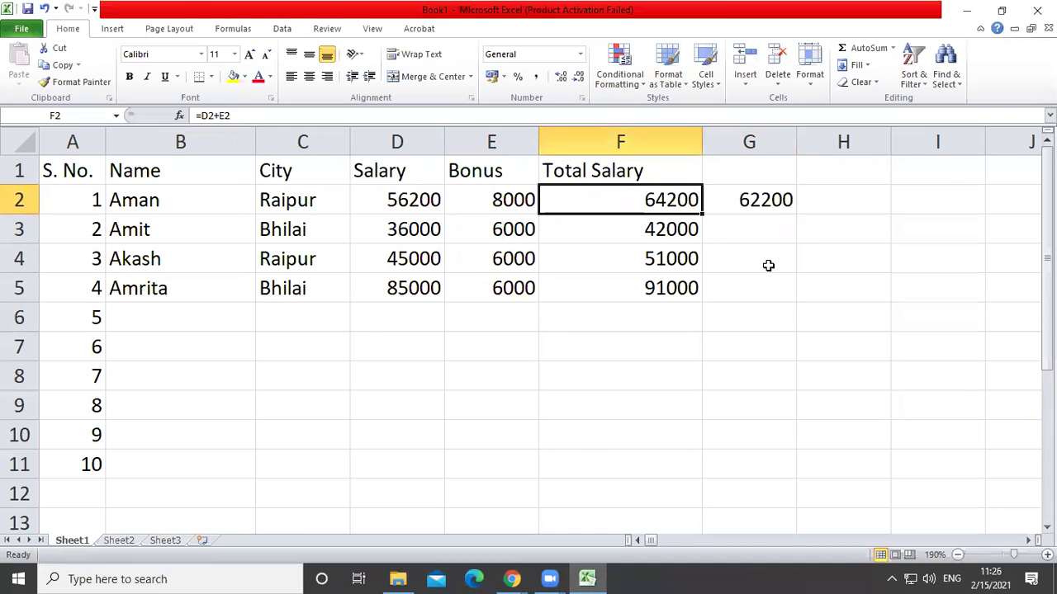
{"action": "left_click", "coordinate": [748, 200]}
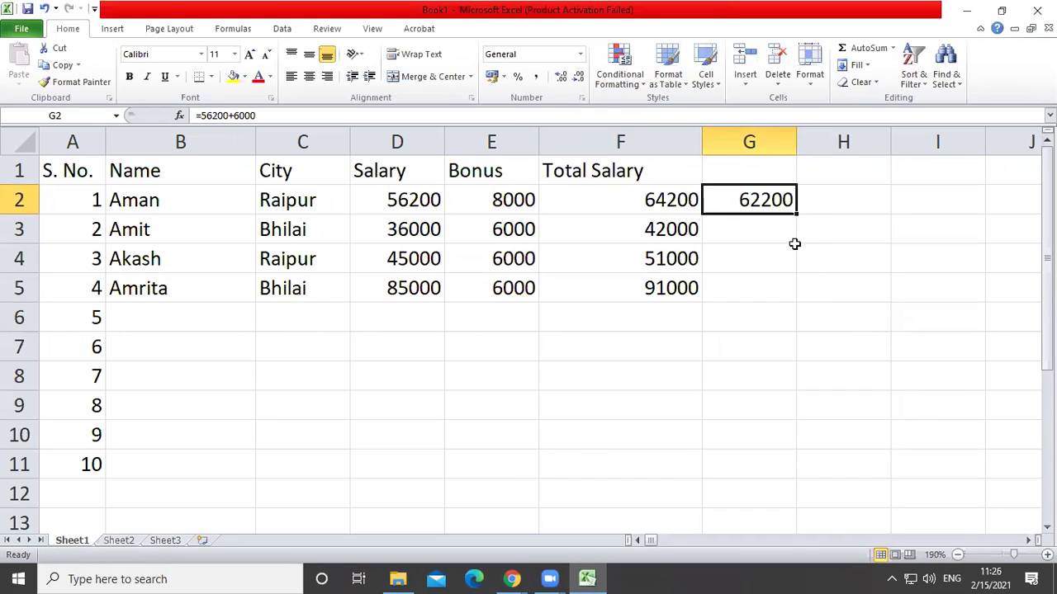
Clear the hard-coded sum from G2 and review the Total Salary formulas in F2 and F3.
{"action": "key", "text": "Delete"}
{"action": "left_click", "coordinate": [664, 208]}
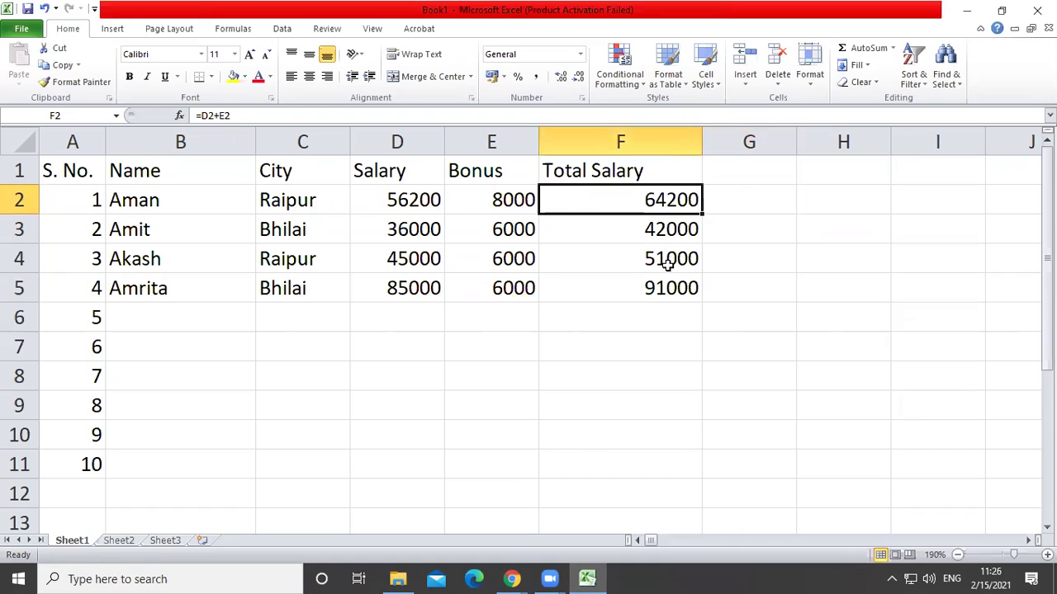
{"action": "left_click", "coordinate": [614, 234]}
{"action": "left_click", "coordinate": [615, 203]}
Change the first employee's salary in D2 to 20000 and check the recalculated F2 total.
{"action": "left_click", "coordinate": [415, 207]}
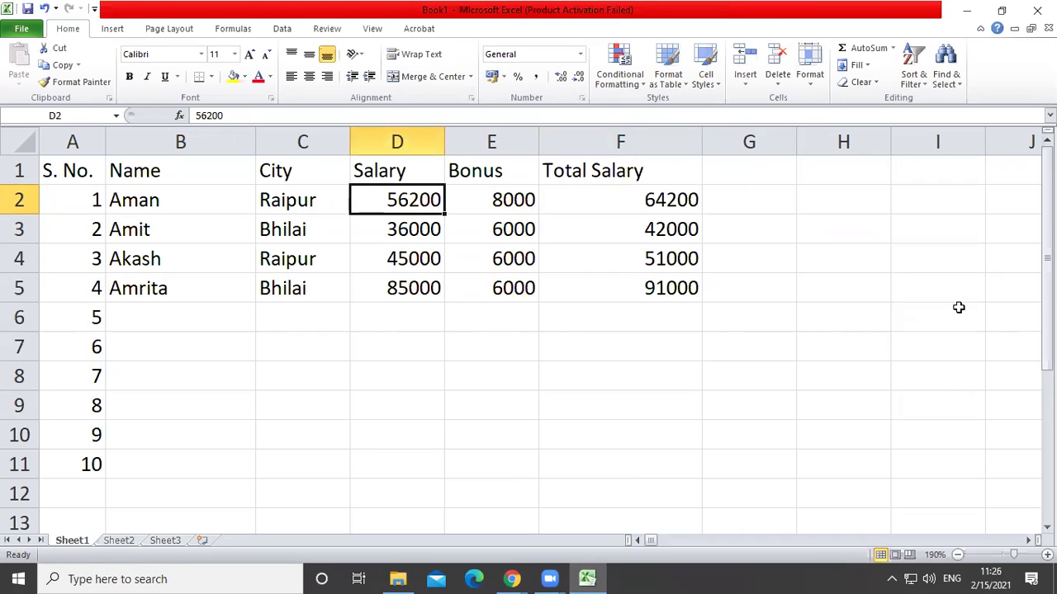
{"action": "type", "text": "20000"}
{"action": "key", "text": "Return"}
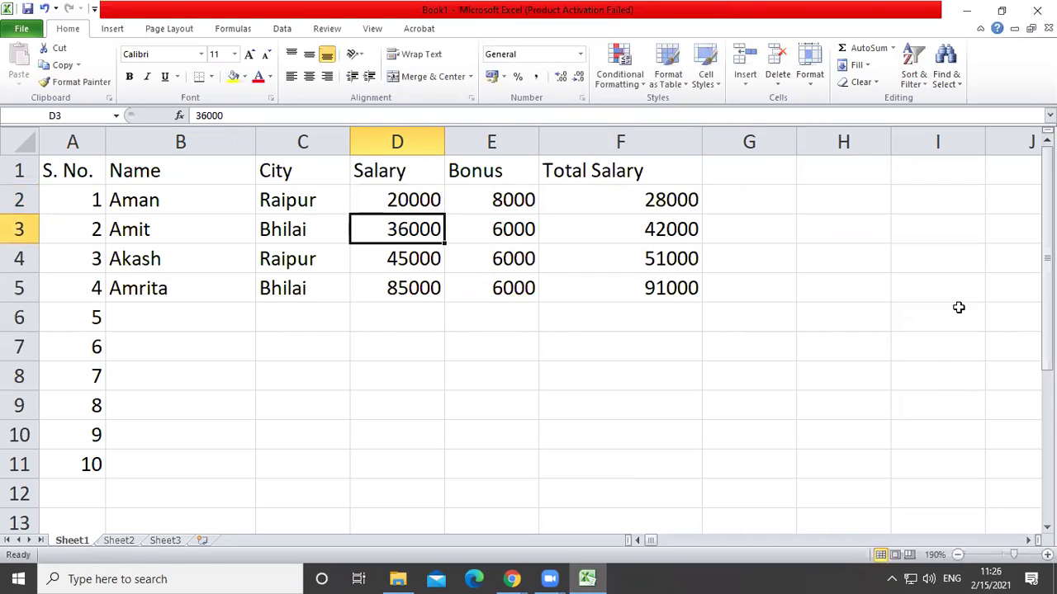
{"action": "left_click", "coordinate": [642, 200]}
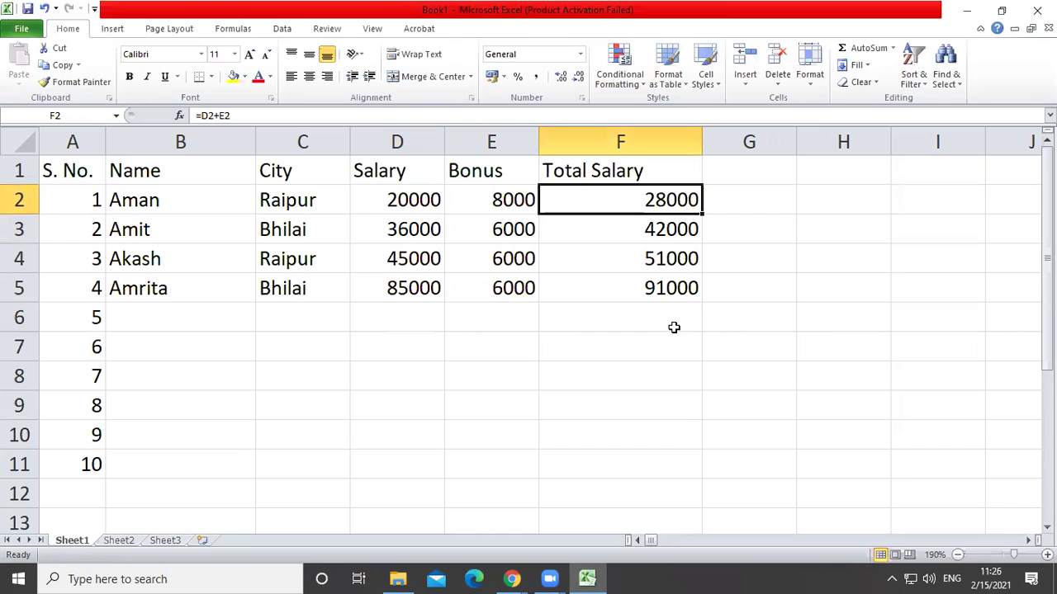
Empty the bonus values in E2:E5.
{"action": "left_click", "coordinate": [587, 307]}
{"action": "left_click", "coordinate": [514, 206]}
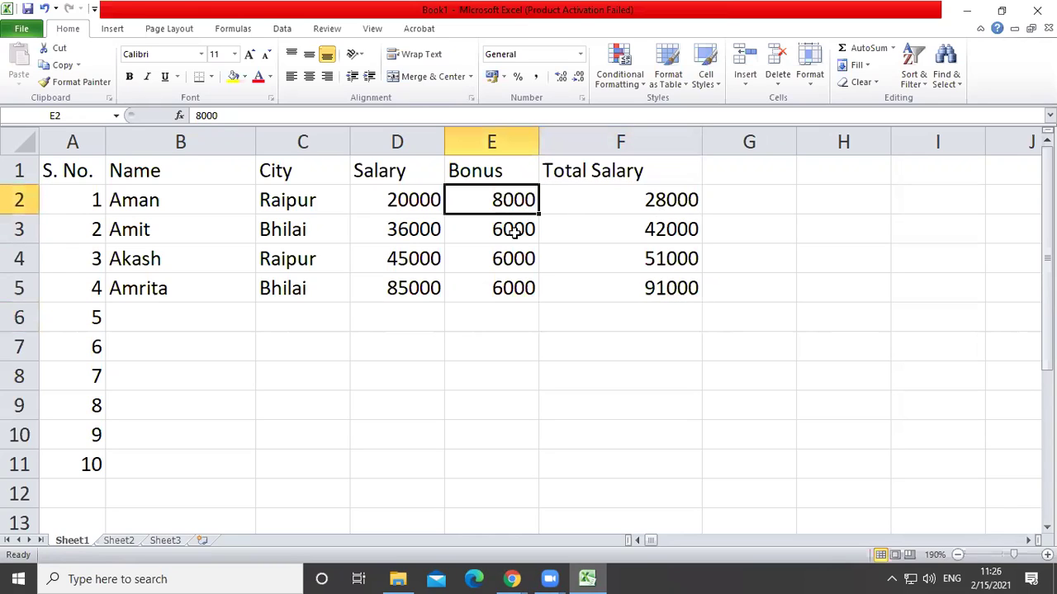
{"action": "left_click_drag", "start_coordinate": [492, 202], "coordinate": [498, 276]}
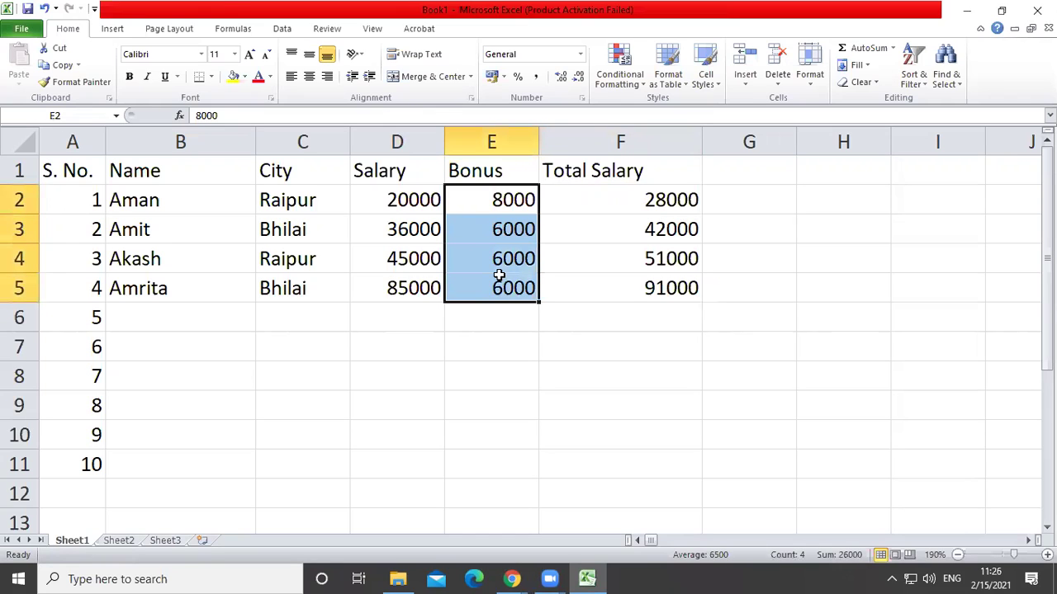
{"action": "key", "text": "Delete"}
Enter the note 'Salary - 25%' in D7 and widen column D to fit it.
{"action": "left_click", "coordinate": [395, 344]}
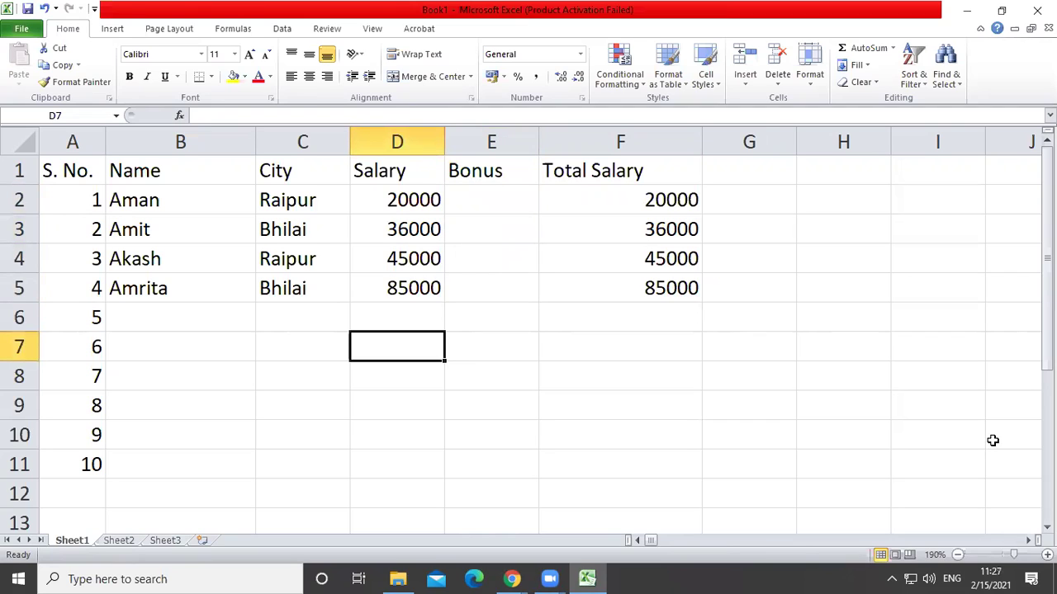
{"action": "type", "text": "Salary "}
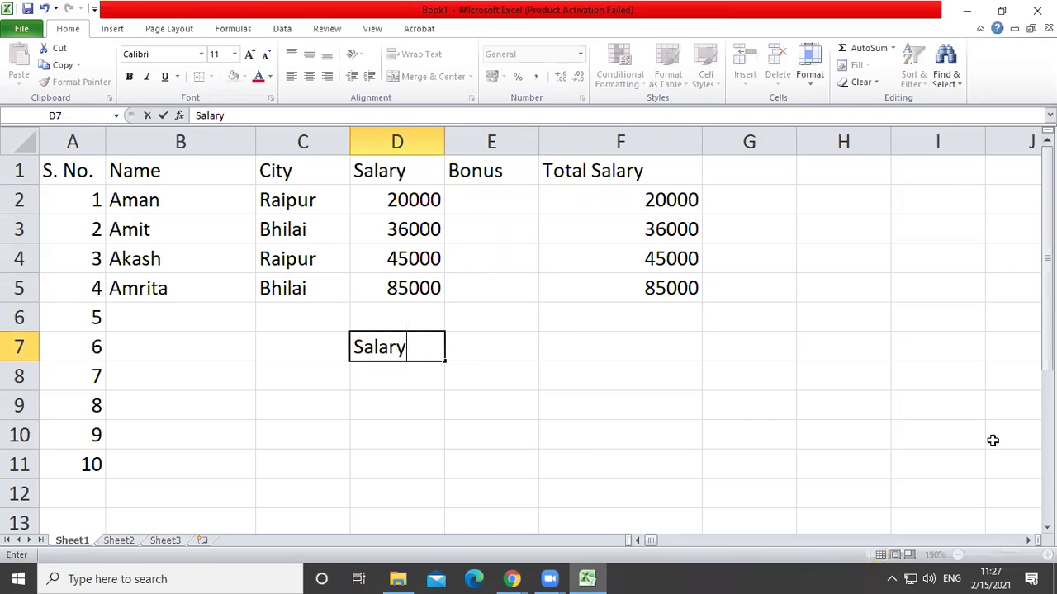
{"action": "type", "text": "- "}
{"action": "type", "text": "25"}
{"action": "type", "text": "%"}
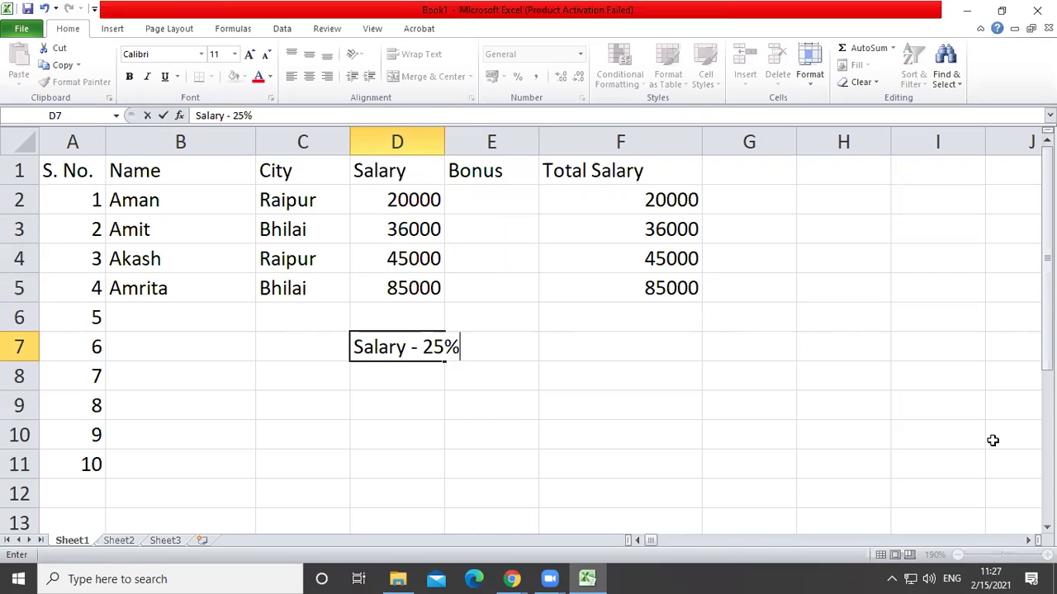
{"action": "left_click", "coordinate": [448, 162]}
{"action": "left_click_drag", "start_coordinate": [444, 141], "coordinate": [501, 142]}
Move the 'Salary - 25%' note to E7, widen column E, and select the note's text.
{"action": "left_click", "coordinate": [416, 347]}
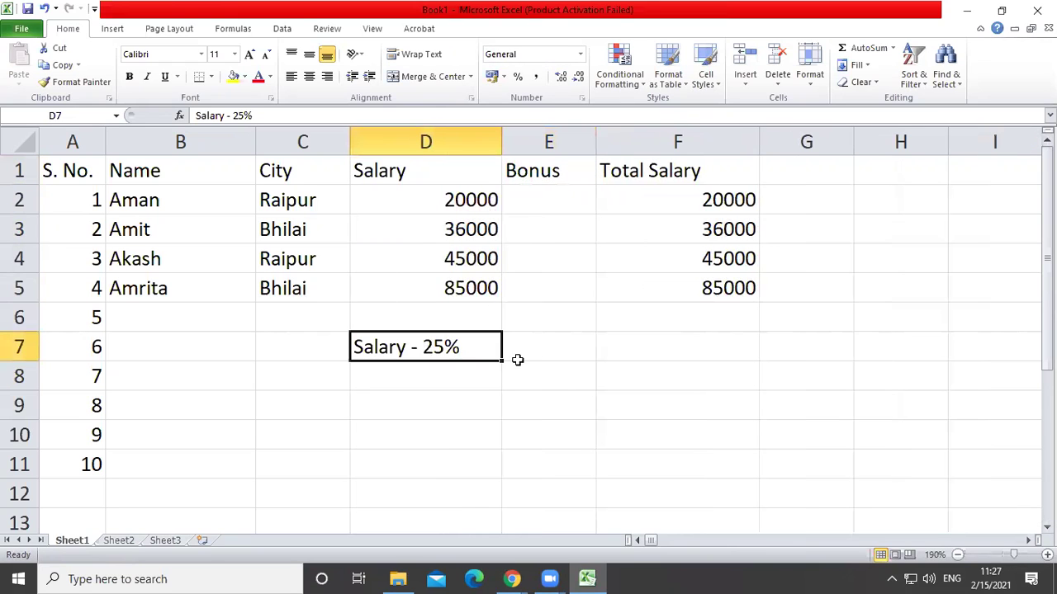
{"action": "left_click_drag", "start_coordinate": [461, 362], "coordinate": [565, 356]}
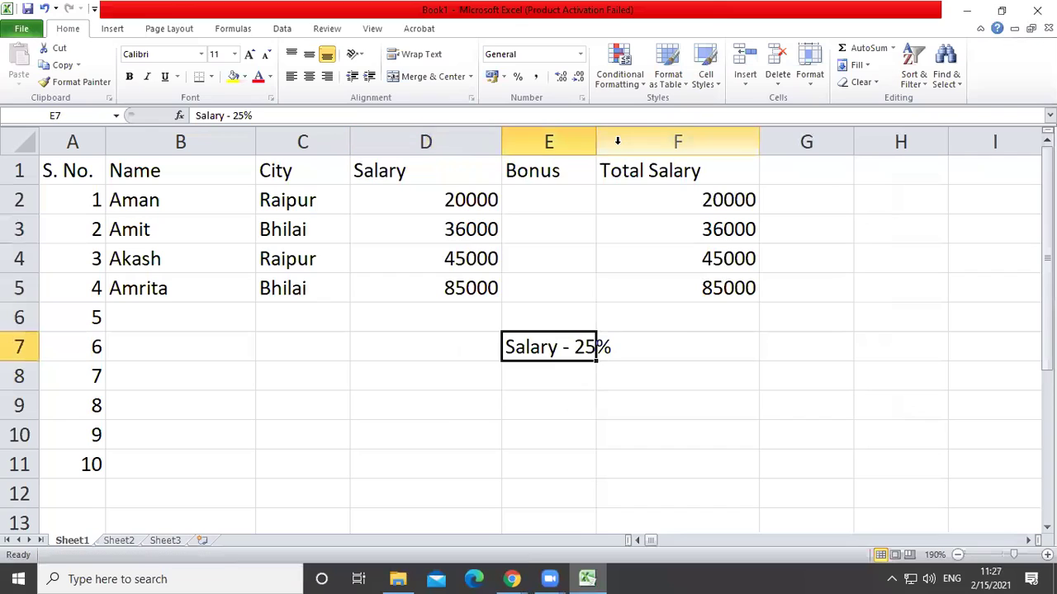
{"action": "left_click_drag", "start_coordinate": [596, 136], "coordinate": [680, 135]}
{"action": "double_click", "coordinate": [630, 347]}
{"action": "left_click_drag", "start_coordinate": [633, 349], "coordinate": [477, 351]}
{"action": "key", "text": "ctrl+x"}
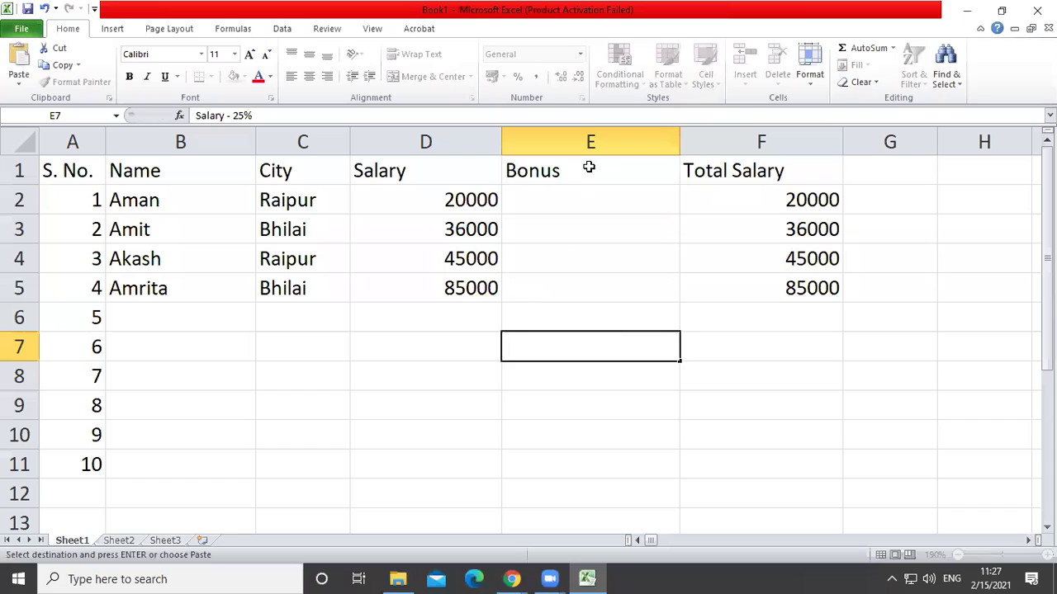
{"action": "double_click", "coordinate": [598, 180]}
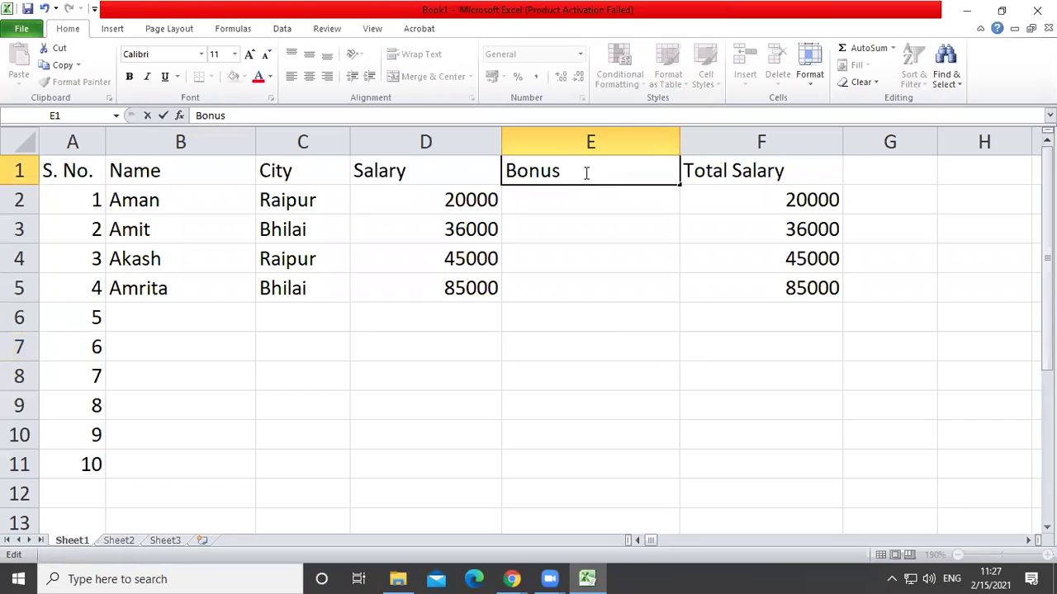
{"action": "type", "text": "25% "}
{"action": "type", "text": "of Salary"}
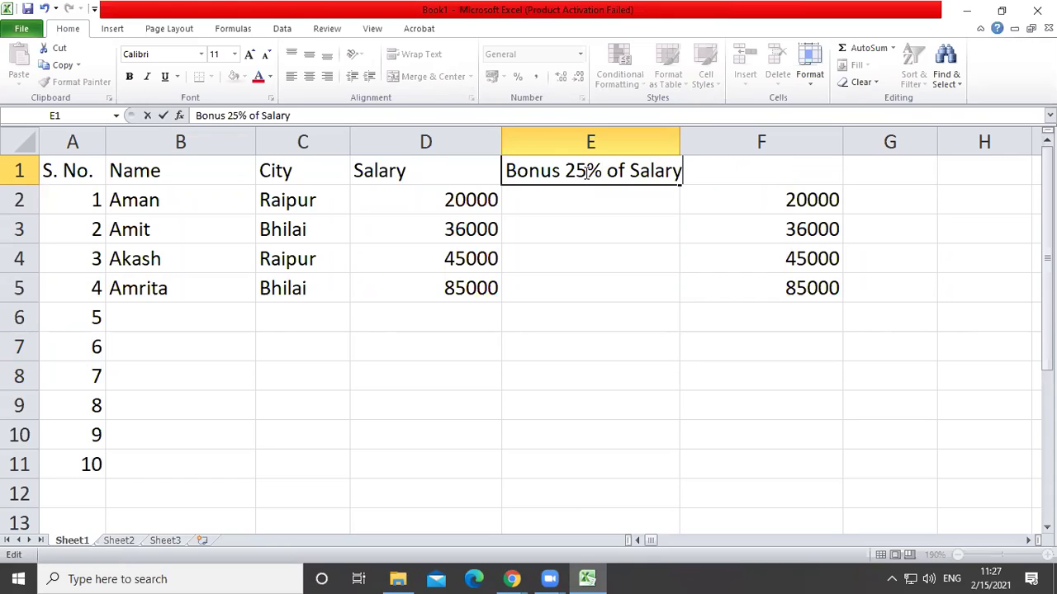
{"action": "left_click", "coordinate": [724, 306]}
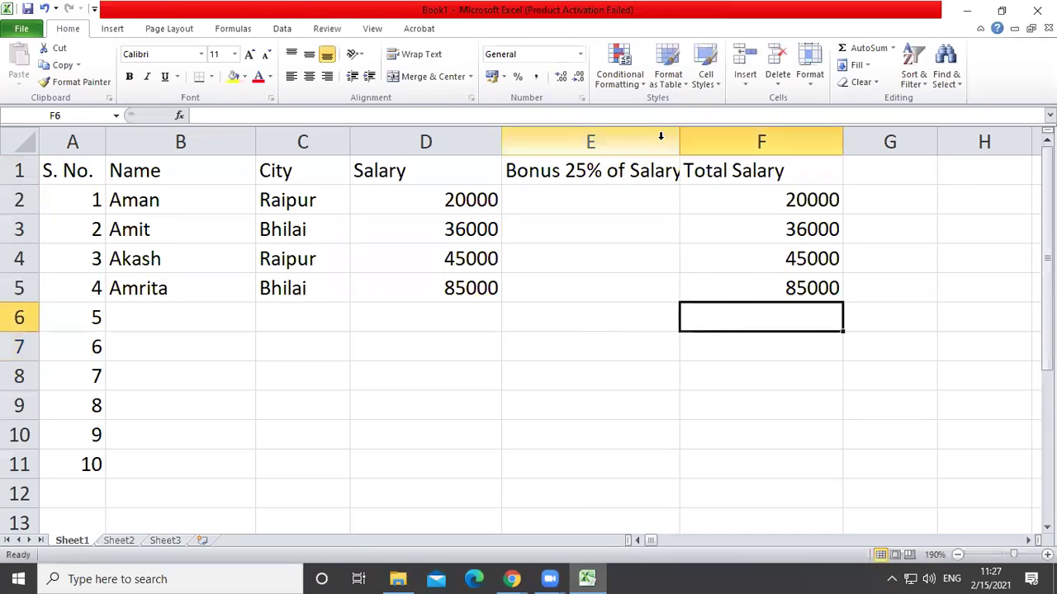
{"action": "mouse_move", "coordinate": [680, 135]}
{"action": "left_mouse_down"}
{"action": "mouse_move", "coordinate": [712, 130]}
{"action": "mouse_move", "coordinate": [703, 131]}
{"action": "left_mouse_up"}
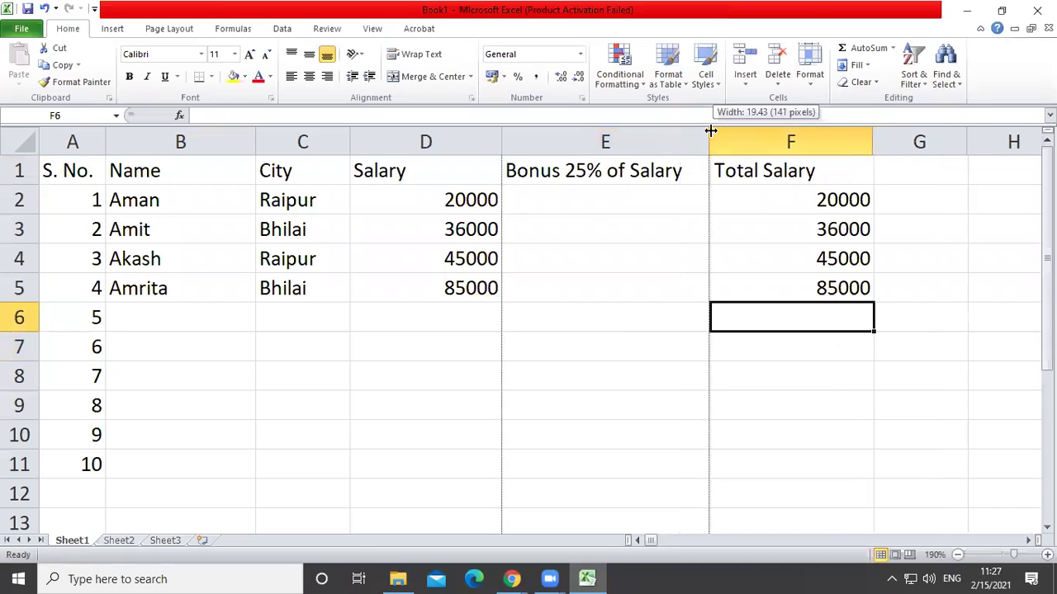
{"action": "left_click", "coordinate": [629, 169]}
{"action": "double_click", "coordinate": [629, 169]}
{"action": "left_click_drag", "start_coordinate": [626, 170], "coordinate": [607, 170]}
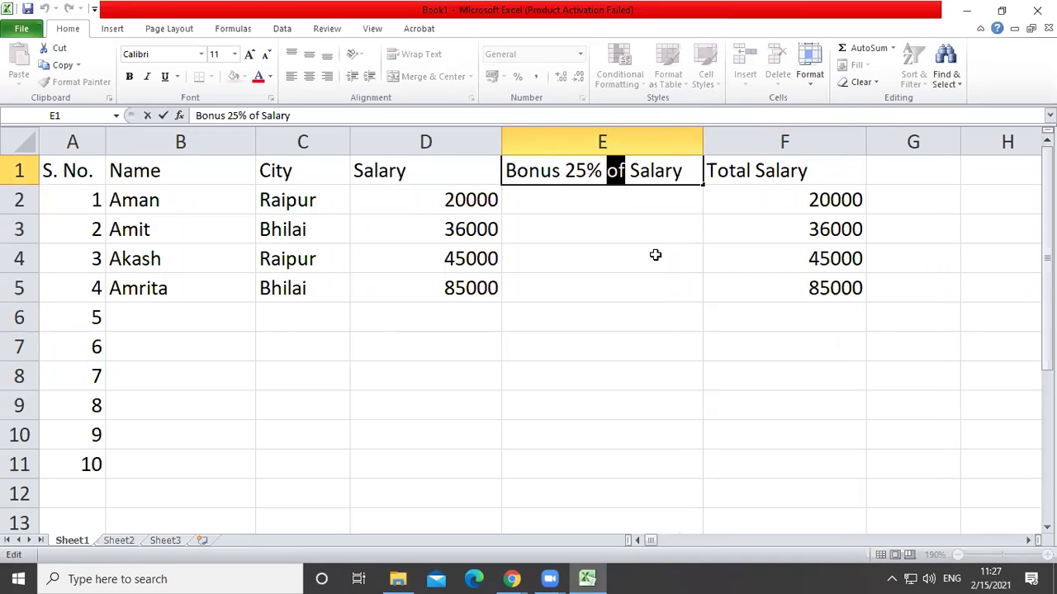
{"action": "left_click", "coordinate": [593, 205]}
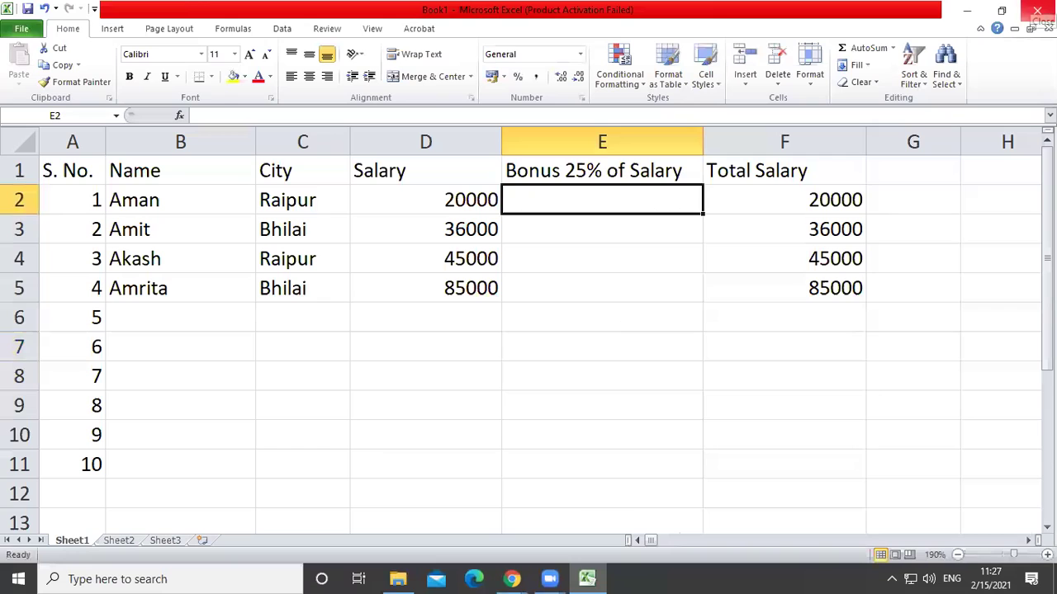
Enter the formula =D2*25/100 in E2, giving a 5000 bonus.
{"action": "type", "text": "="}
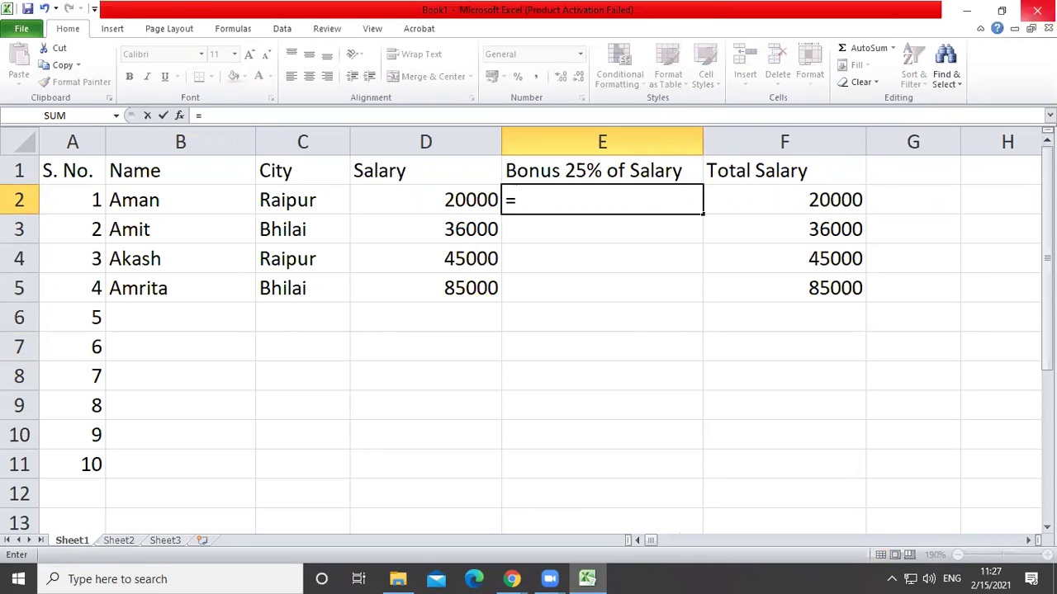
{"action": "left_click", "coordinate": [441, 200]}
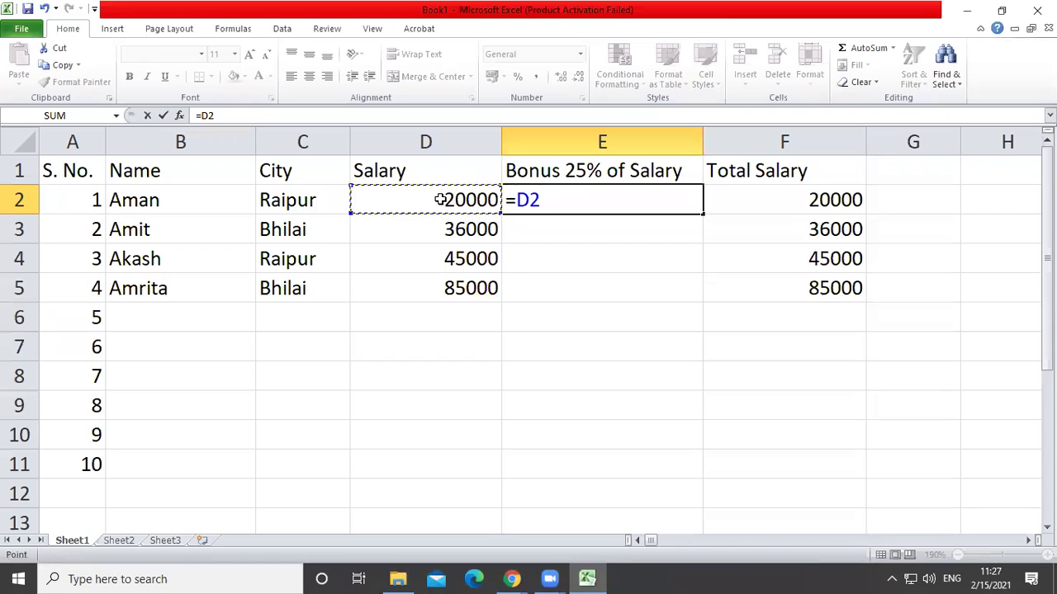
{"action": "type", "text": "*"}
{"action": "type", "text": "25"}
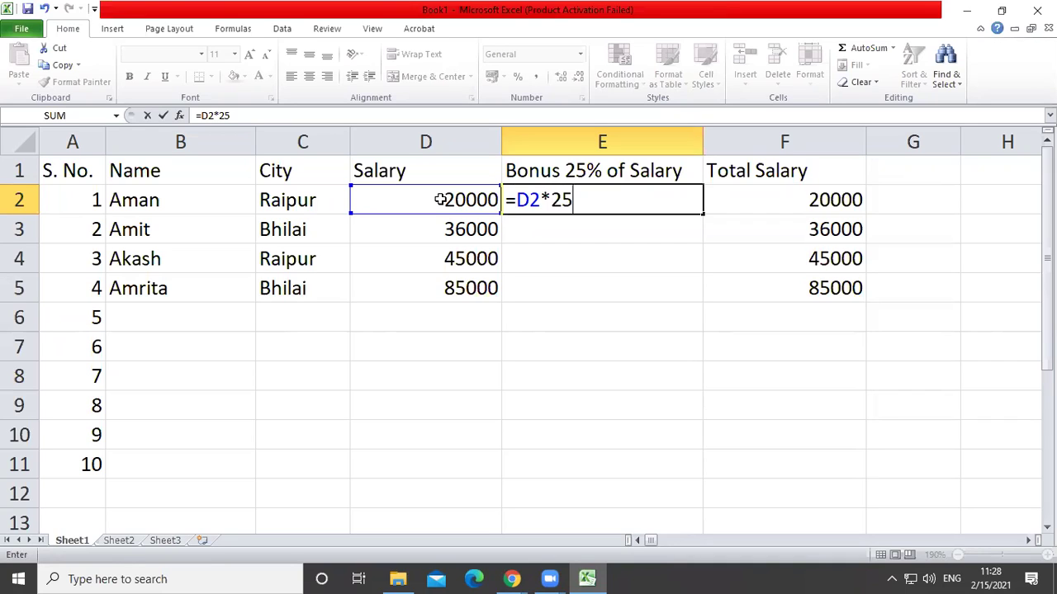
{"action": "type", "text": "/100"}
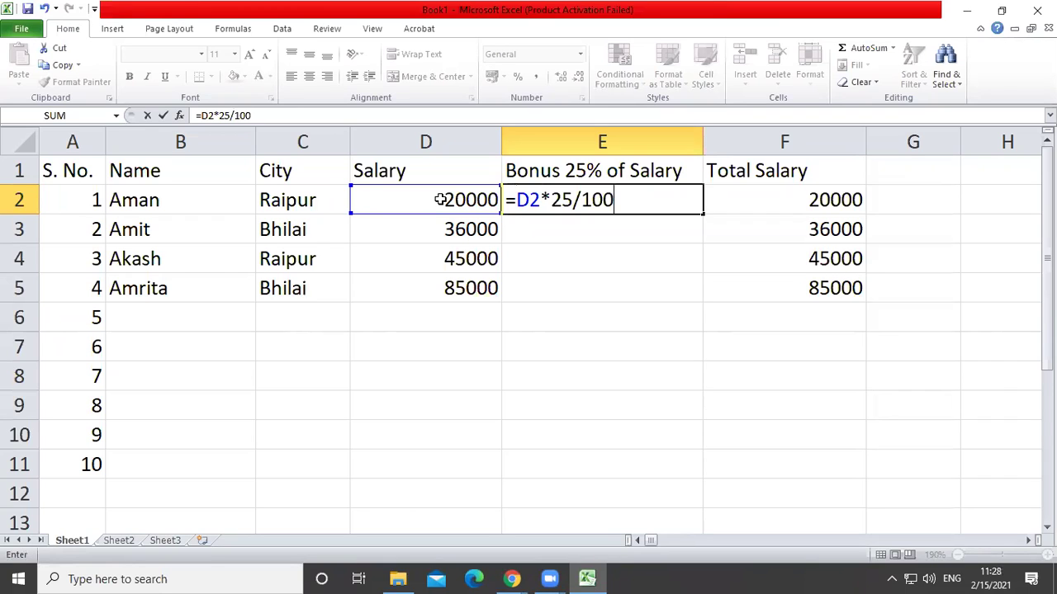
{"action": "key", "text": "Return"}
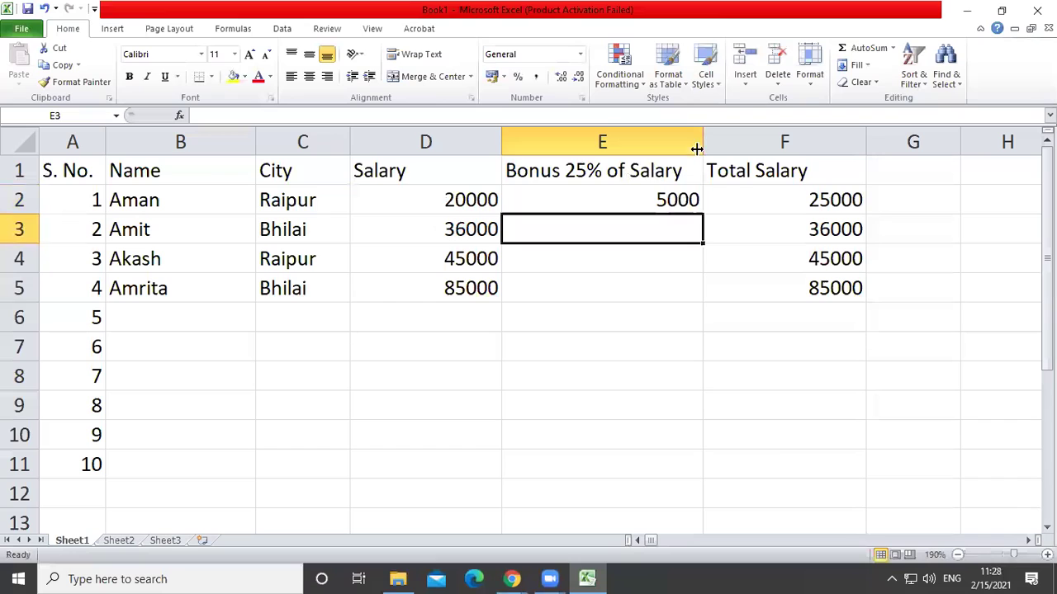
Change the D2 salary to 56000 and confirm E2's bonus formula recalculates to 14000.
{"action": "left_click", "coordinate": [664, 196]}
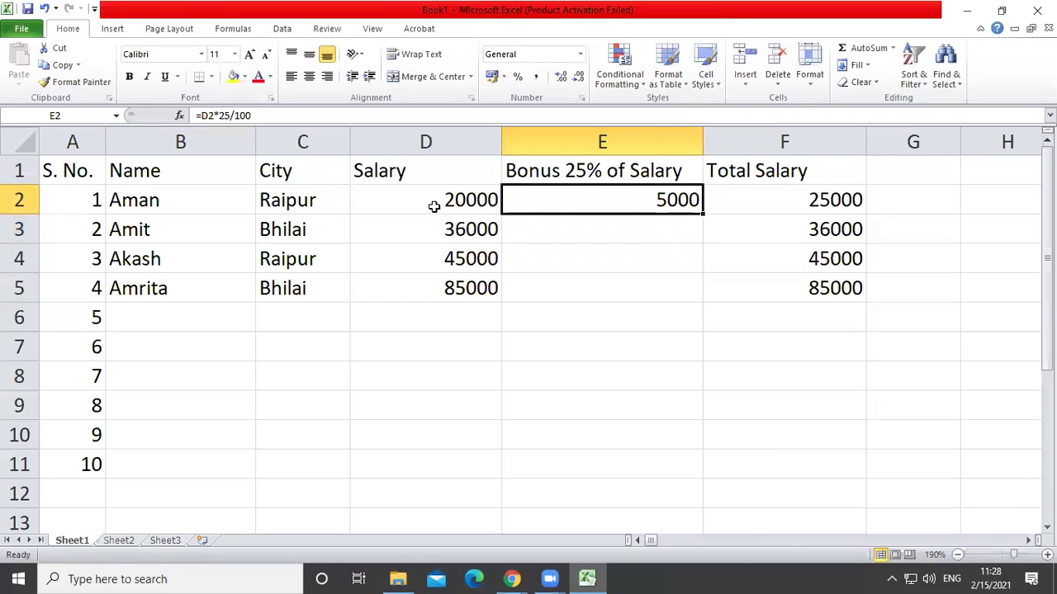
{"action": "left_click", "coordinate": [434, 198]}
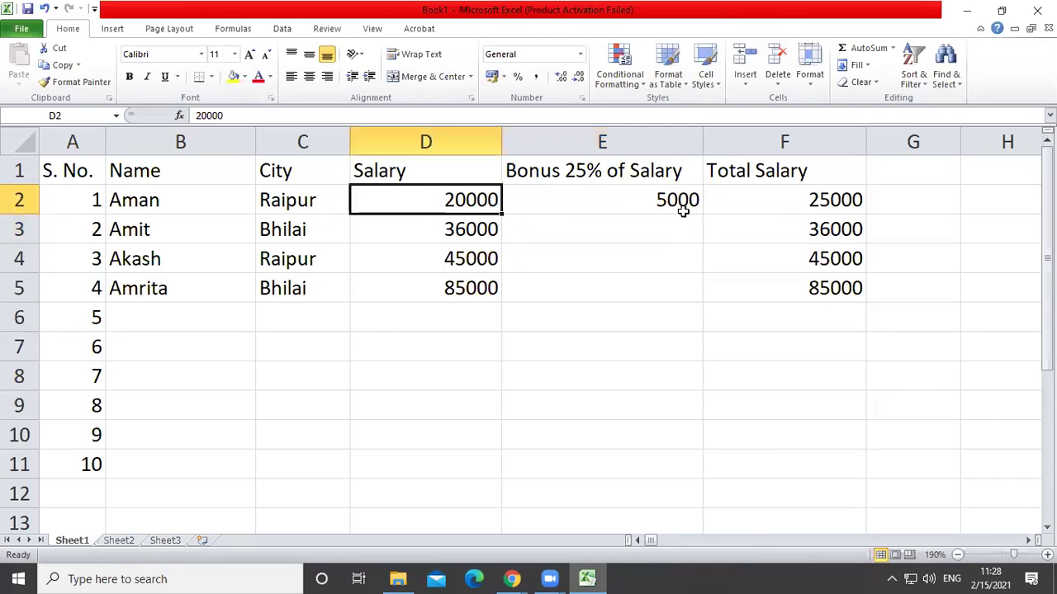
{"action": "type", "text": "56000"}
{"action": "key", "text": "Return"}
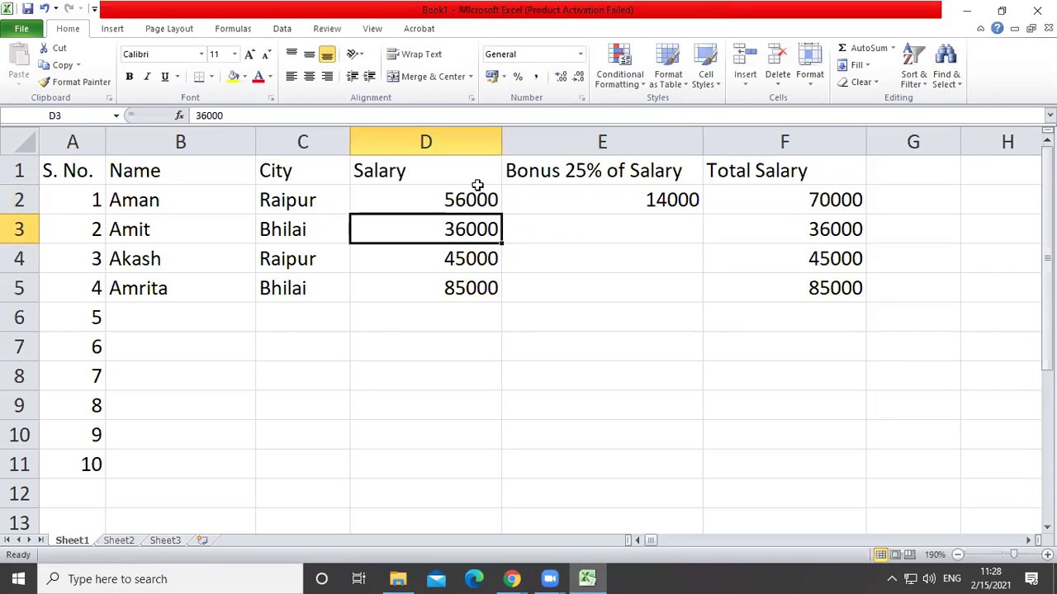
{"action": "left_click", "coordinate": [601, 198]}
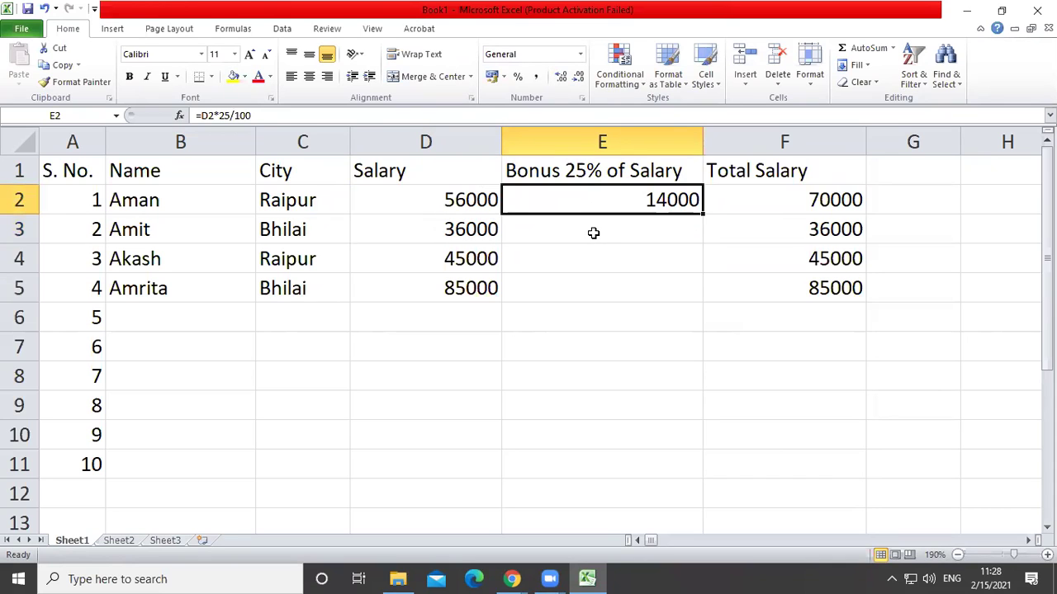
{"action": "left_click", "coordinate": [593, 229]}
Enter the bonus formula =D3*25/100 in E3, giving 9000.
{"action": "type", "text": "="}
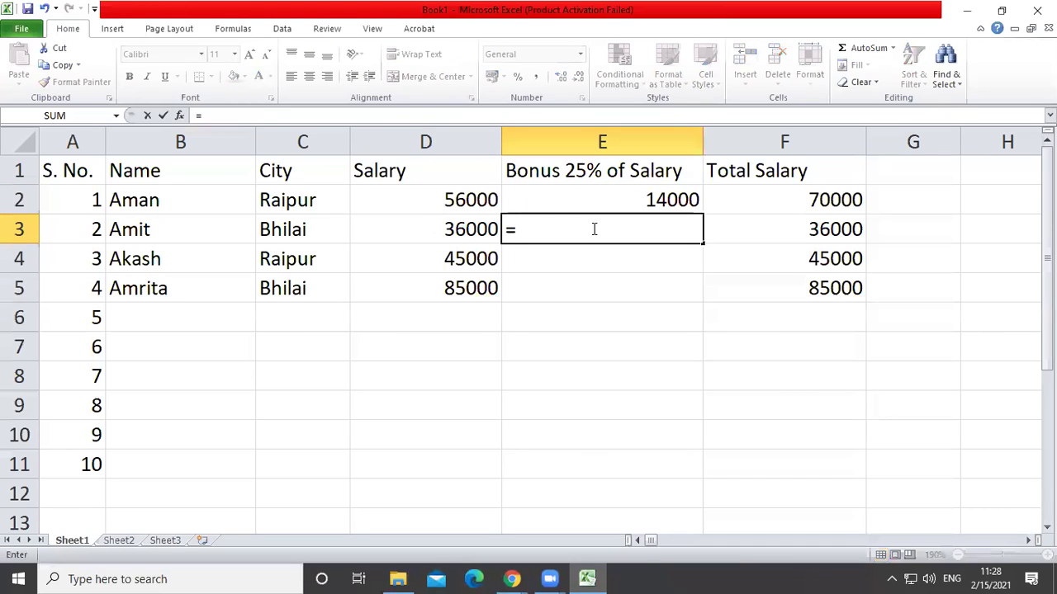
{"action": "left_click", "coordinate": [457, 229]}
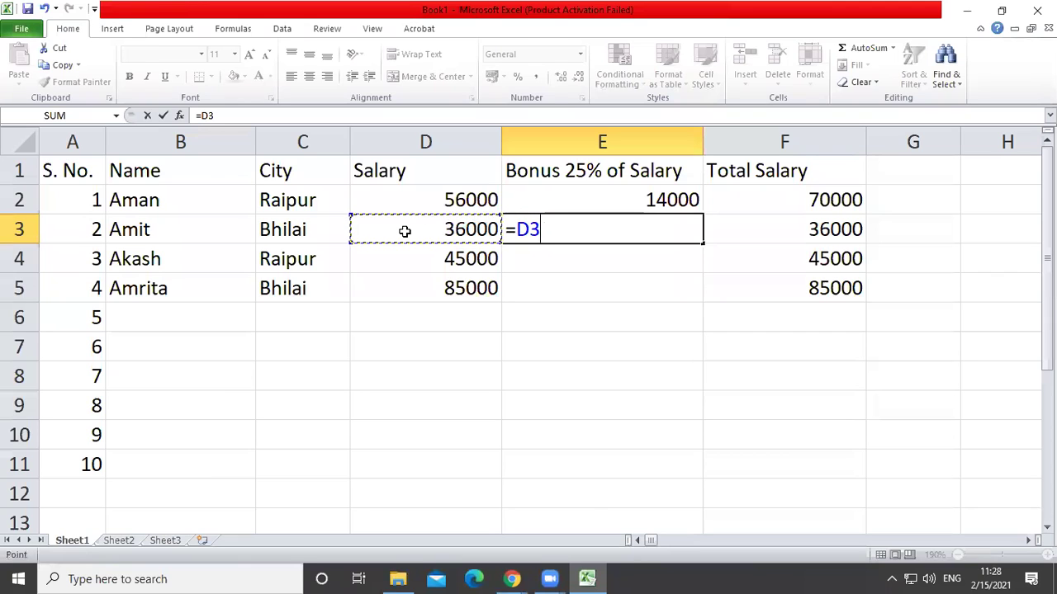
{"action": "type", "text": "*25/100"}
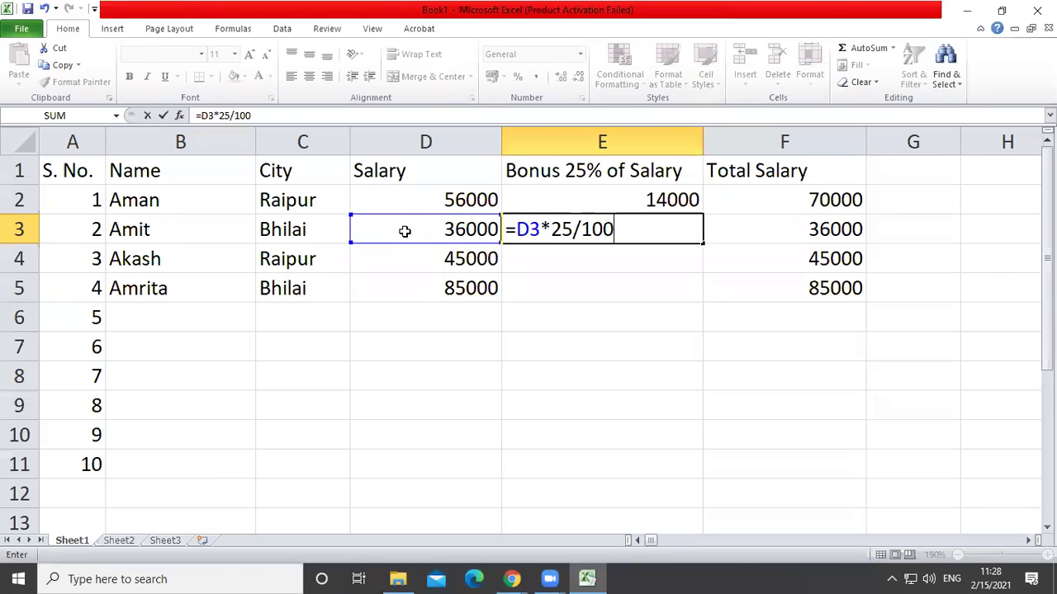
{"action": "key", "text": "Return"}
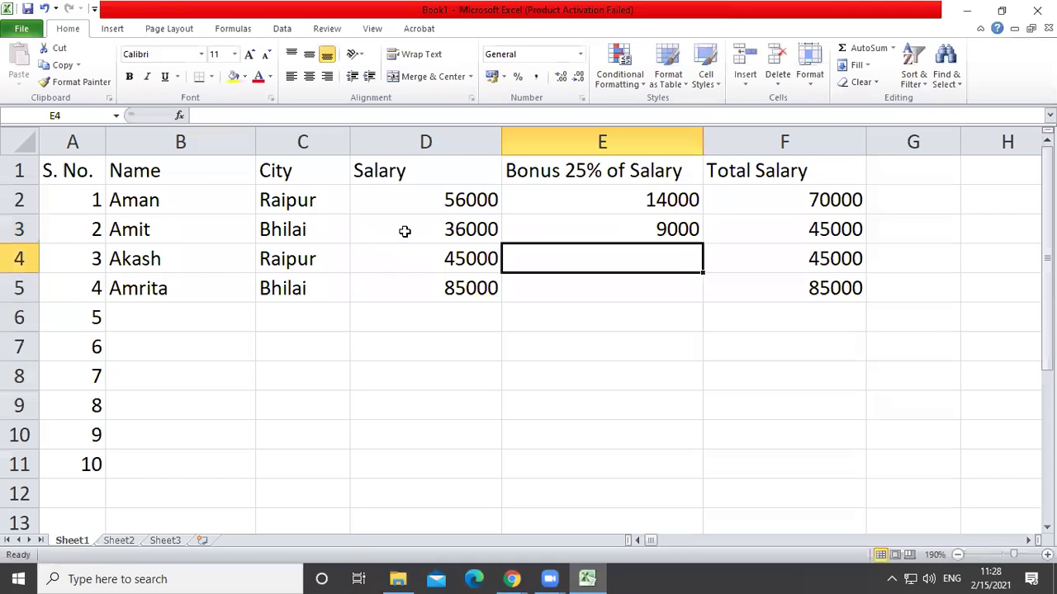
{"action": "left_click", "coordinate": [673, 227]}
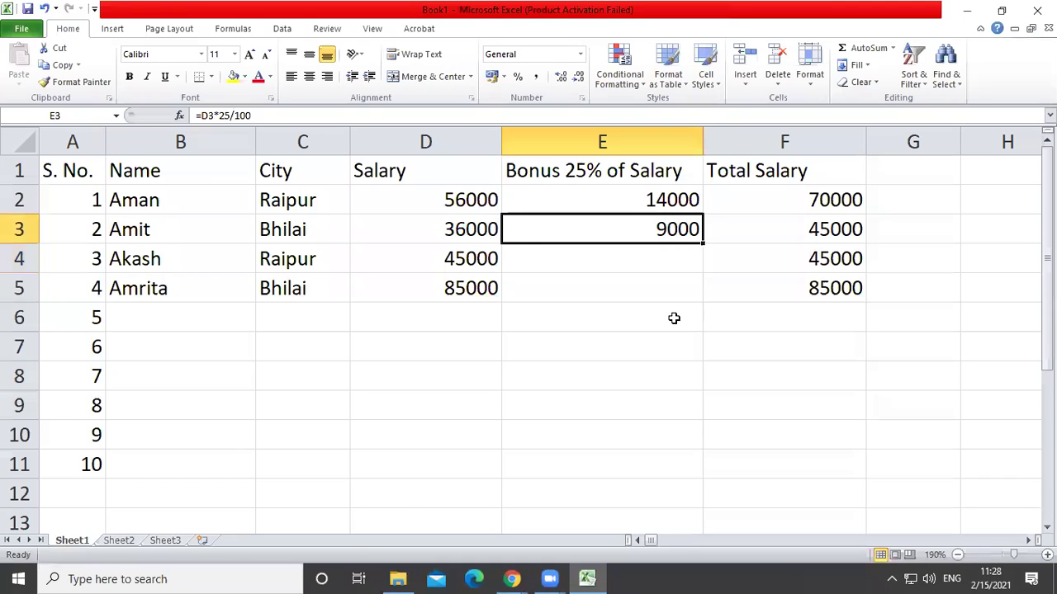
Enter the bonus formula =D4*25% in E4, giving 11250.
{"action": "left_click", "coordinate": [613, 265]}
{"action": "type", "text": "="}
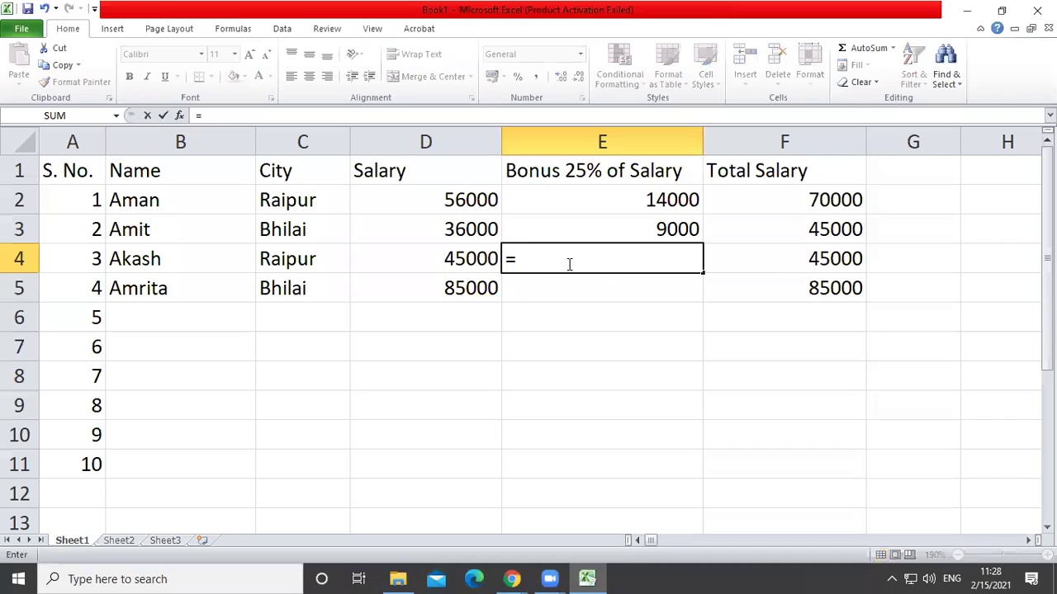
{"action": "left_click", "coordinate": [465, 259]}
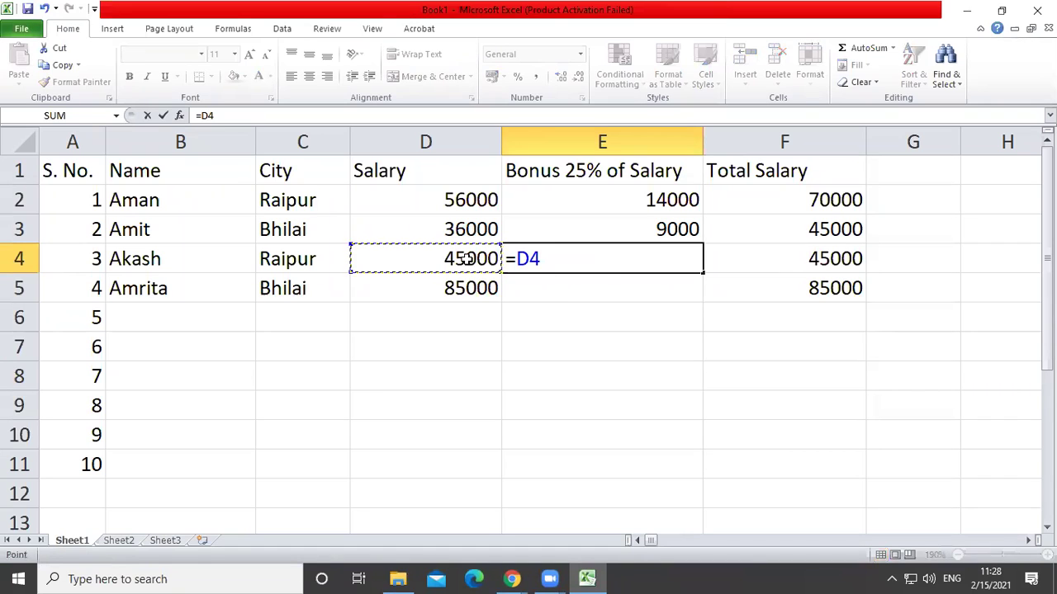
{"action": "type", "text": "*25%"}
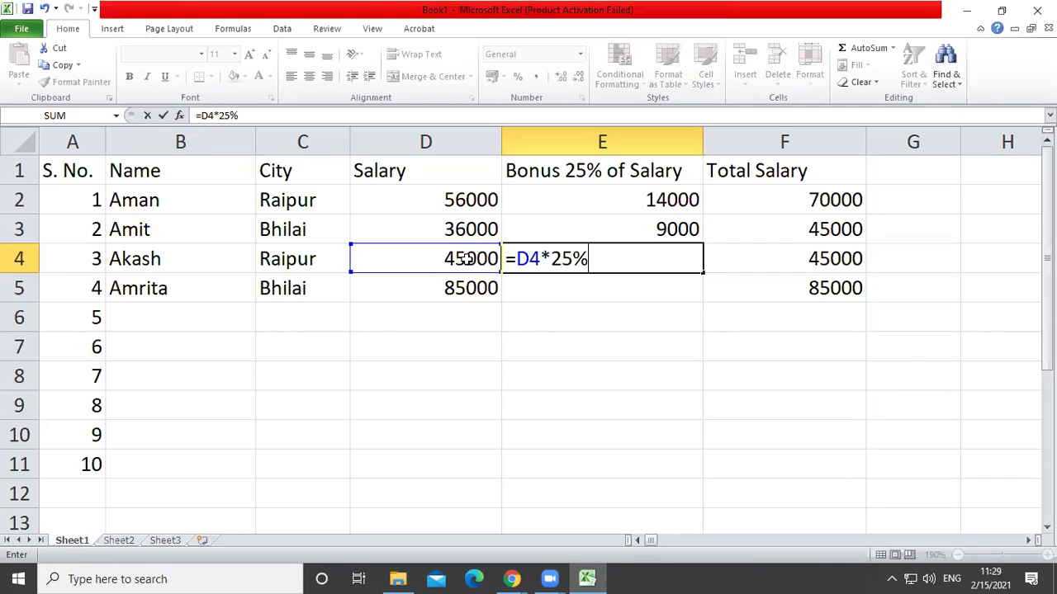
{"action": "key", "text": "Return"}
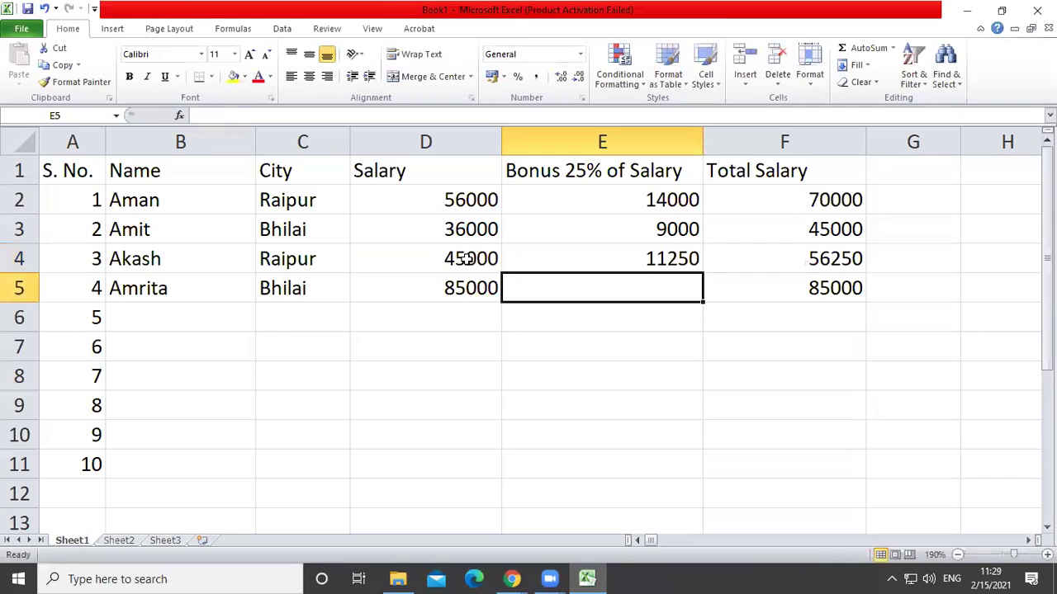
Fill E4's bonus formula down into E5 (21250) and select E2:E5 to see their sum.
{"action": "left_click", "coordinate": [632, 264]}
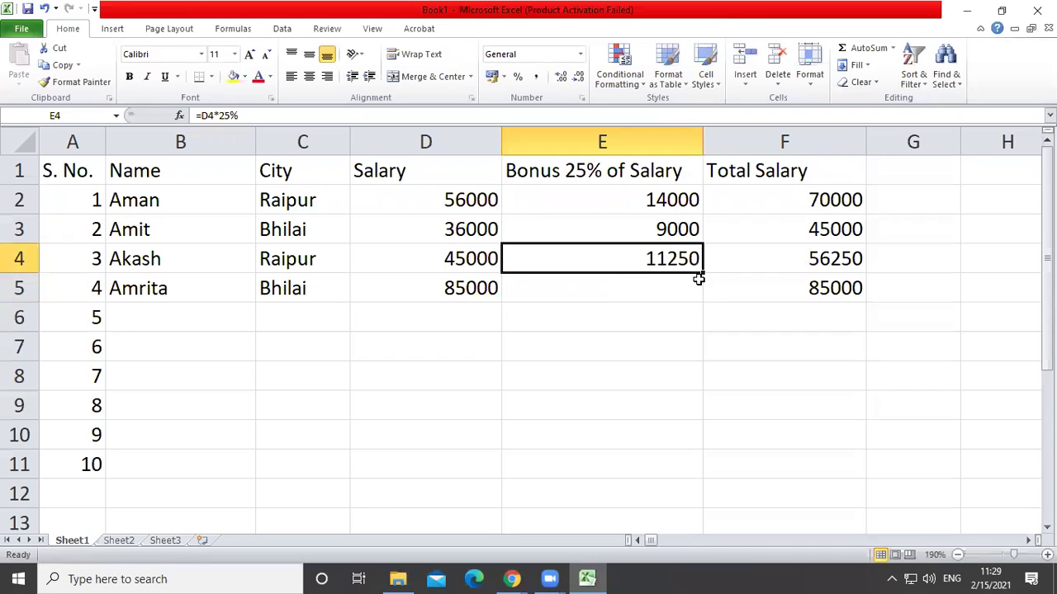
{"action": "left_click_drag", "start_coordinate": [705, 274], "coordinate": [707, 299]}
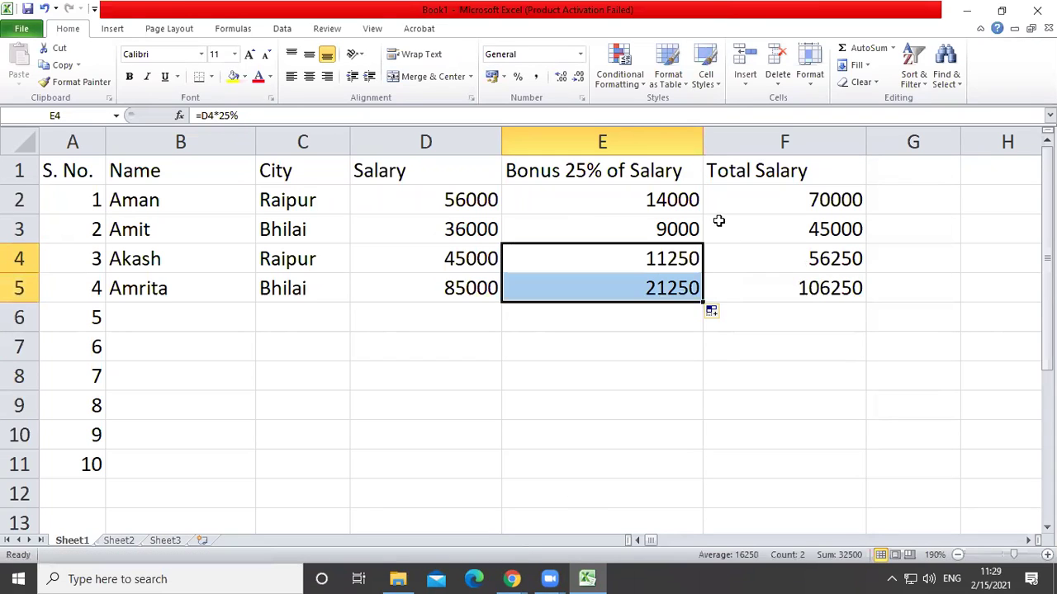
{"action": "left_click", "coordinate": [684, 201]}
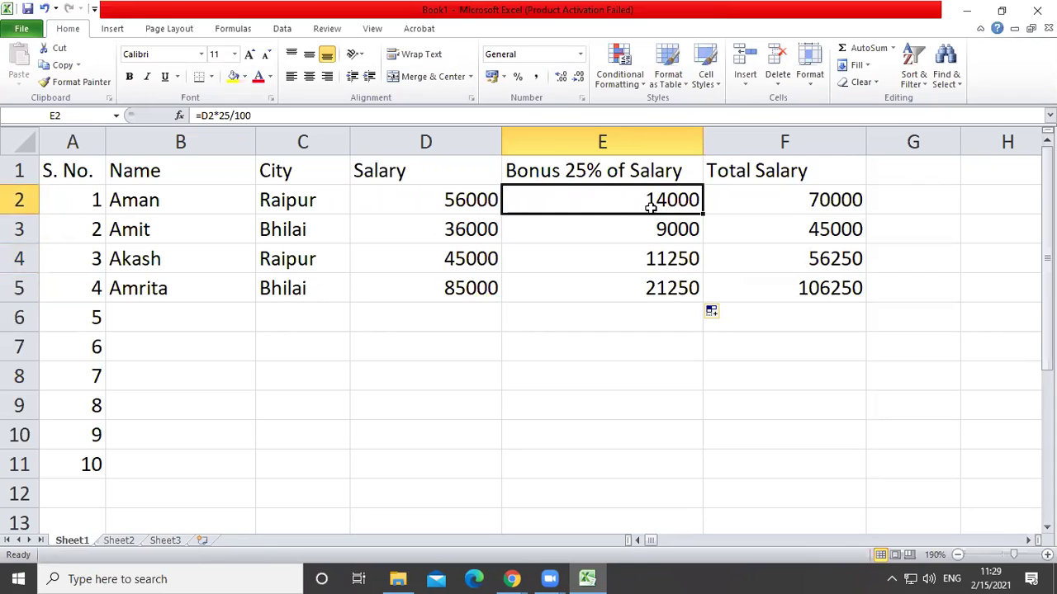
{"action": "left_click_drag", "start_coordinate": [637, 203], "coordinate": [646, 292]}
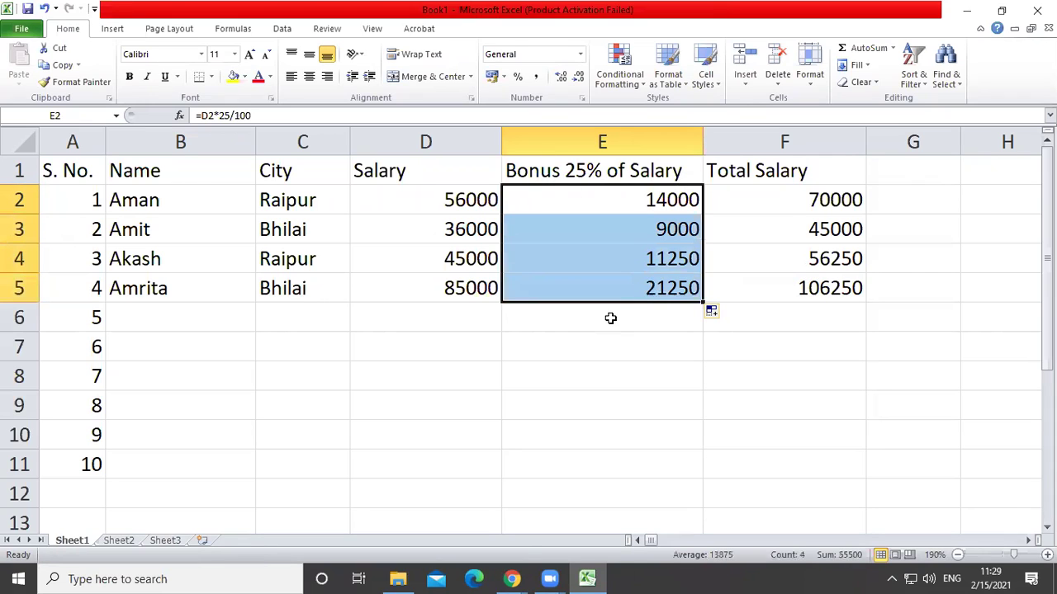